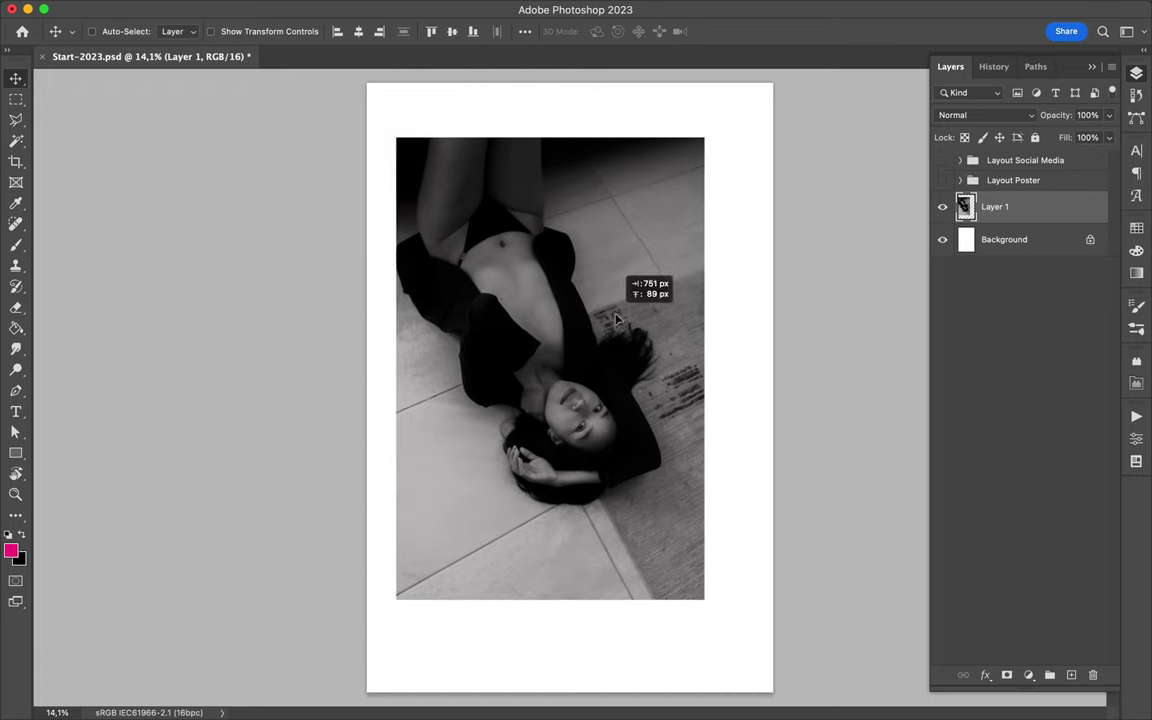
Centre the photo horizontally on the page and object-select the raised legs
left_click(525, 31)
left_click(474, 76)
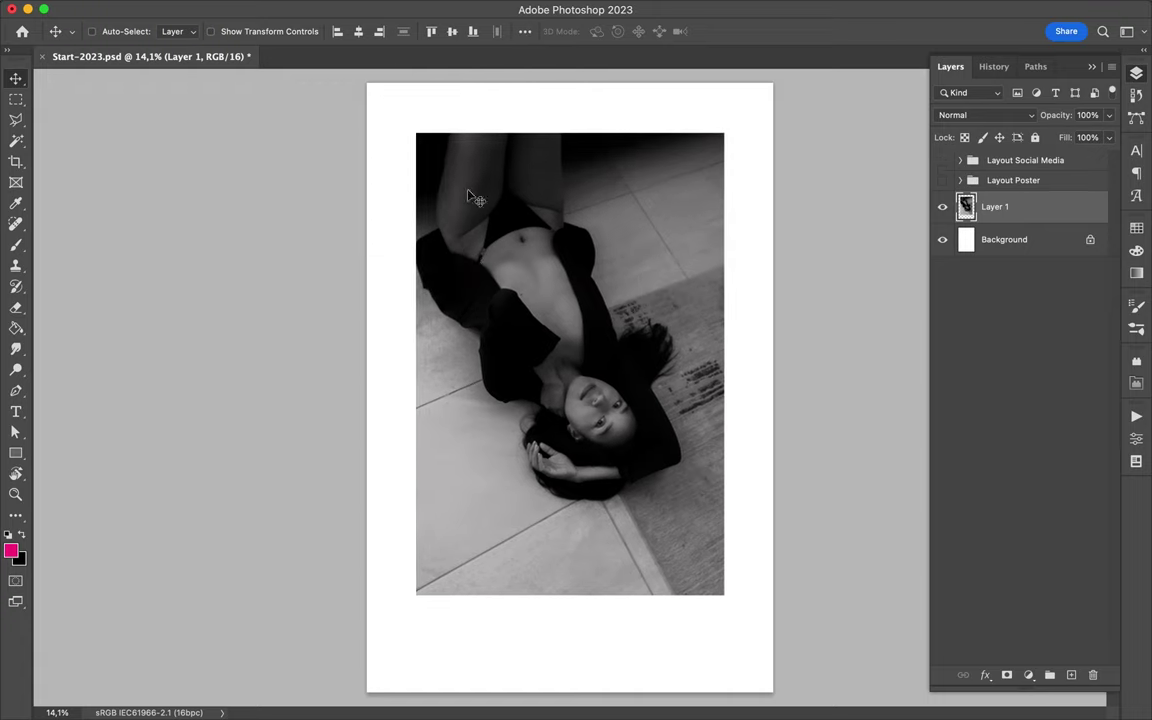
right_click(16, 161)
left_click(70, 136)
mouse_move(434, 133)
left_mouse_down()
mouse_move(590, 288)
mouse_move(566, 270)
left_mouse_up()
scroll(380, 159, "up", 2)
scroll(267, 162, "up", 5)
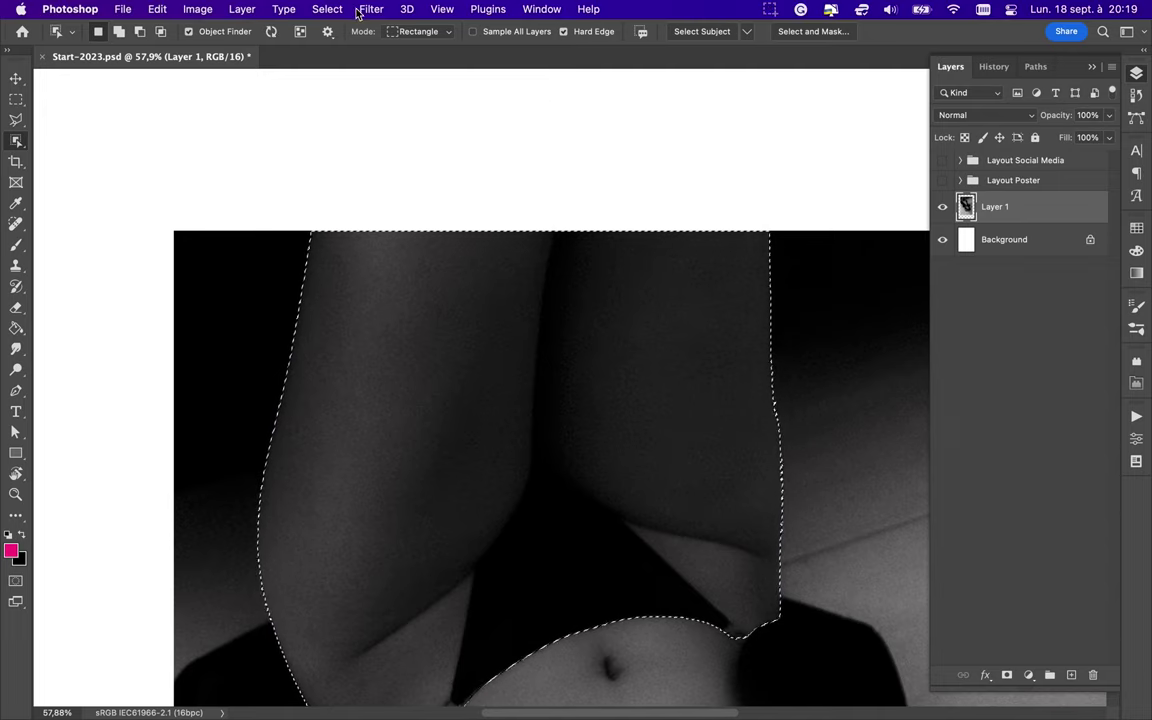
Smooth the legs selection with Select > Modify > Smooth
left_click(370, 9)
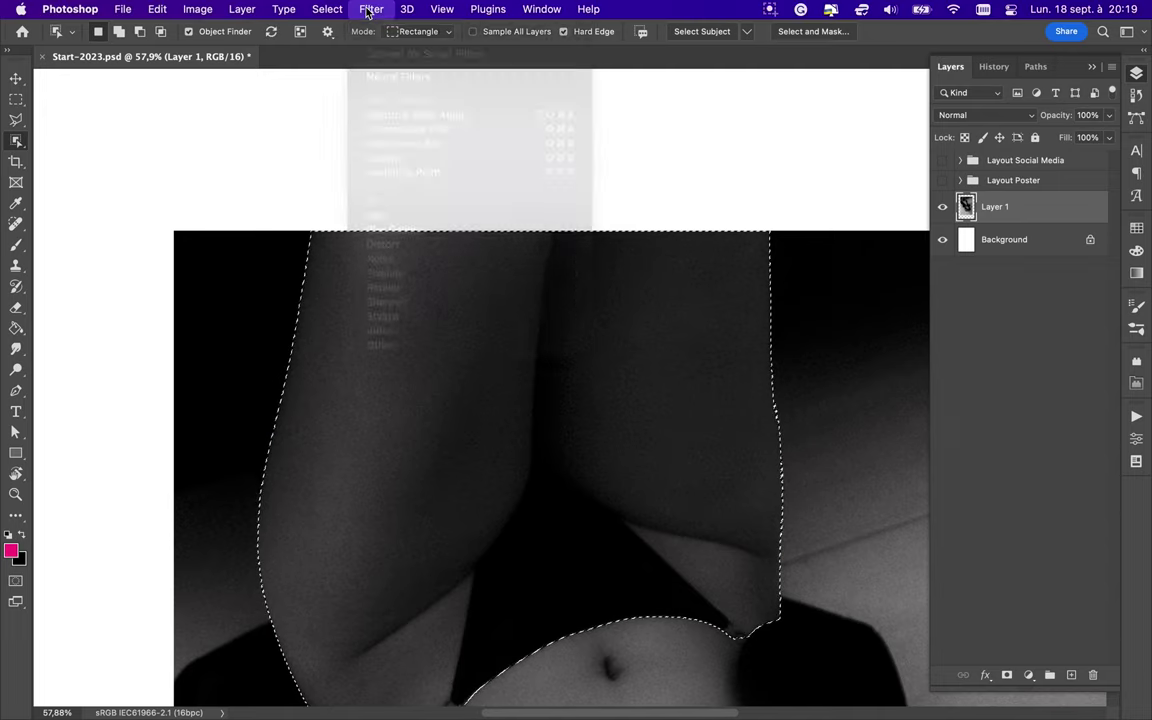
left_click(327, 9)
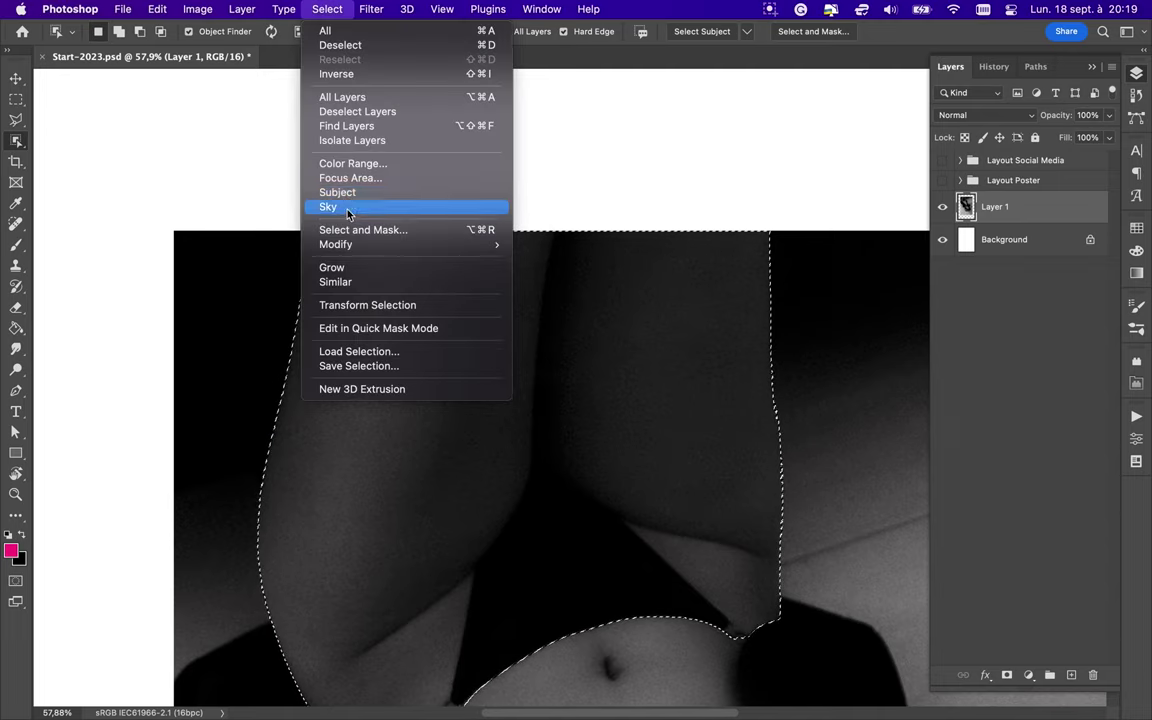
left_click(546, 185)
left_click(662, 340)
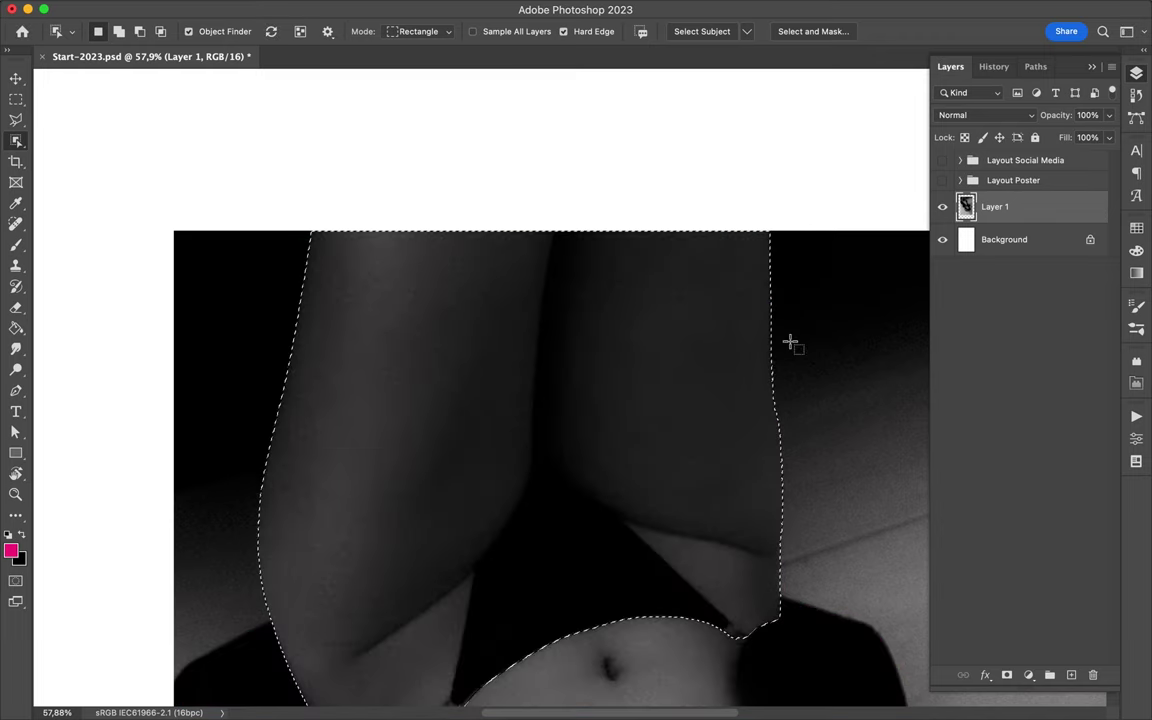
Reselect the legs at the top of the photo and copy them onto a new layer
key("m")
key("ctrl+d")
scroll(380, 293, "up", 2)
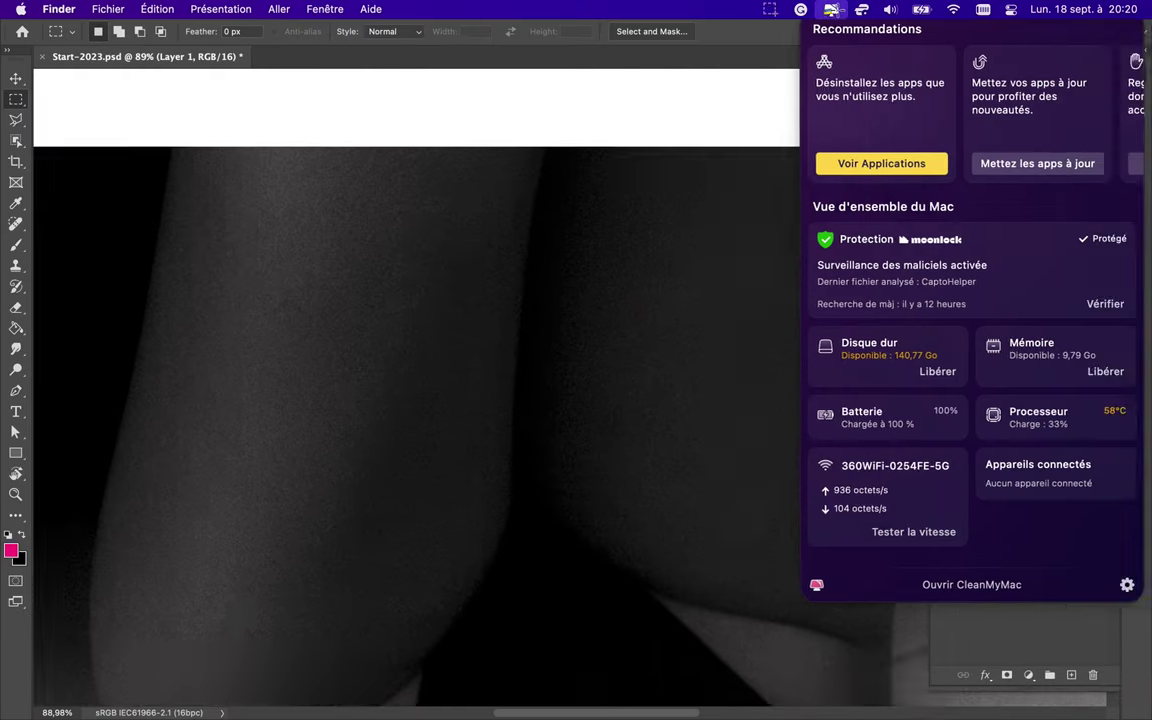
key("ctrl+0")
scroll(445, 133, "up", 3)
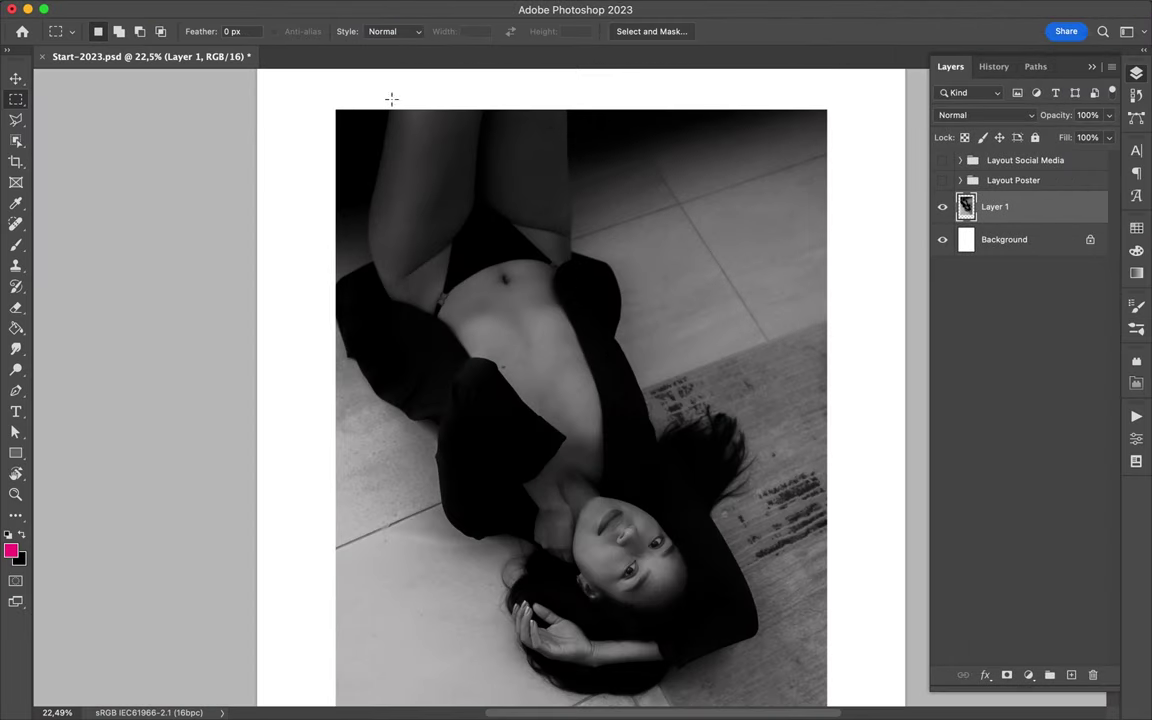
key("w")
left_click_drag(368, 91, 573, 303)
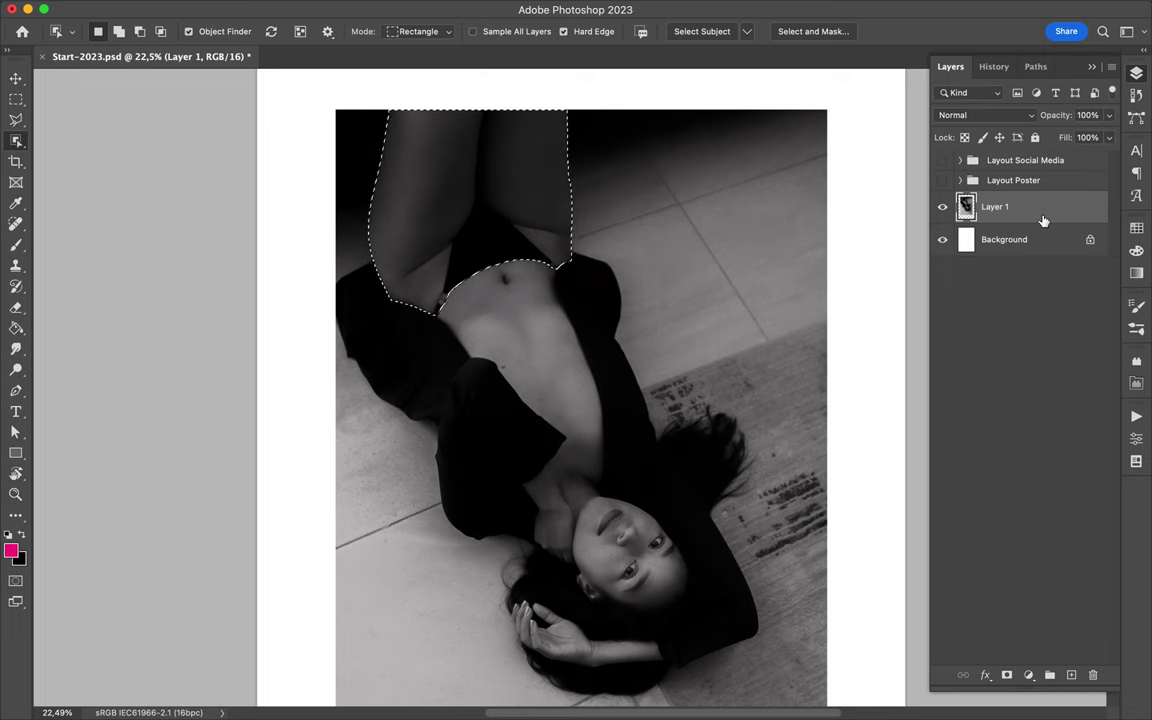
key("ctrl+j")
Mask the photo layer and paint black over its top strip to hide it
left_click(1020, 239)
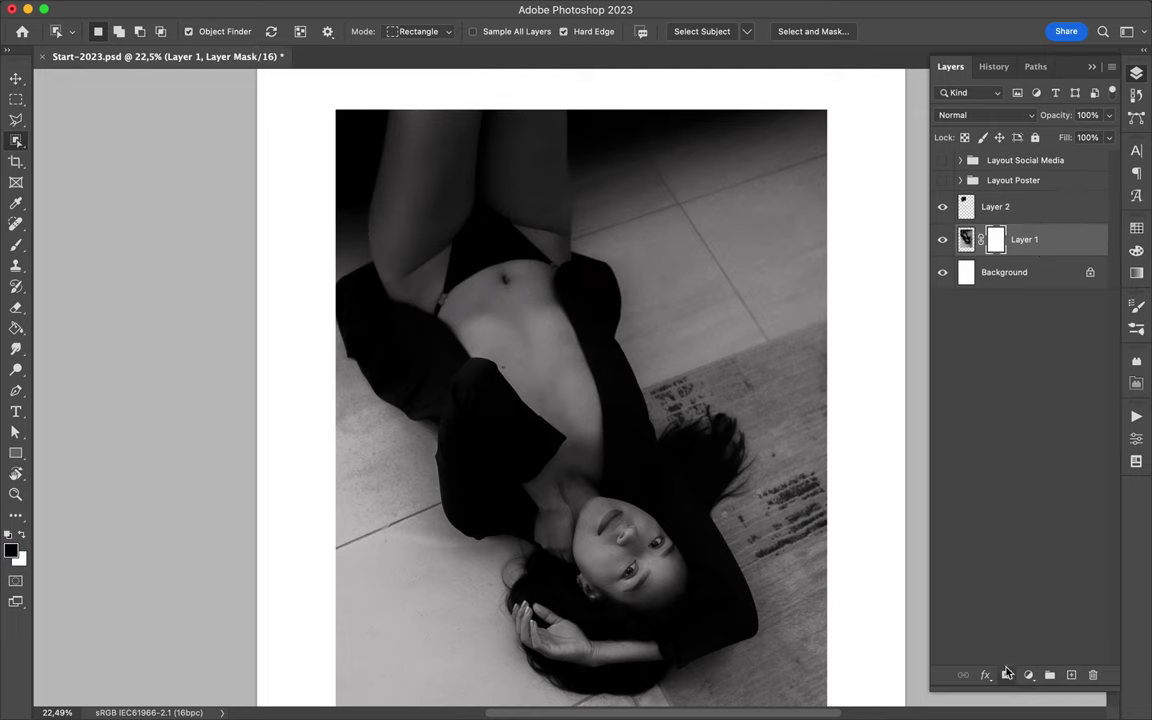
key("m")
left_click_drag(316, 82, 853, 202)
key("b")
left_click_drag(347, 141, 823, 141)
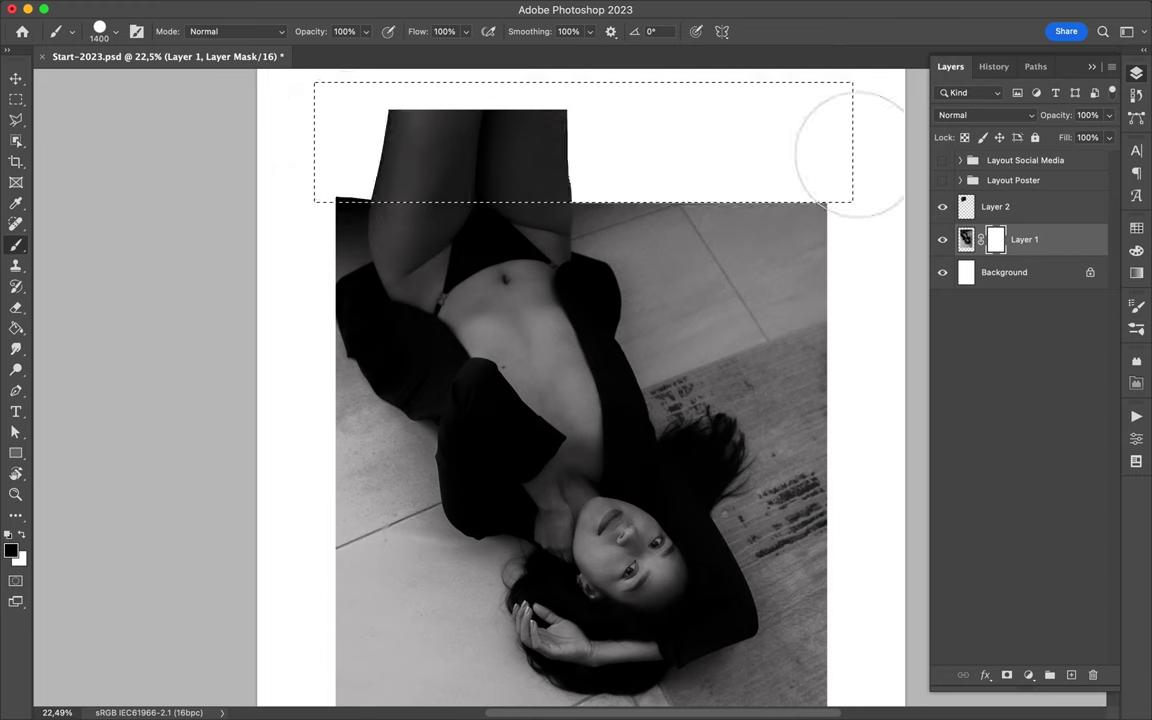
key("m")
key("ctrl+d")
scroll(701, 350, "down", 3)
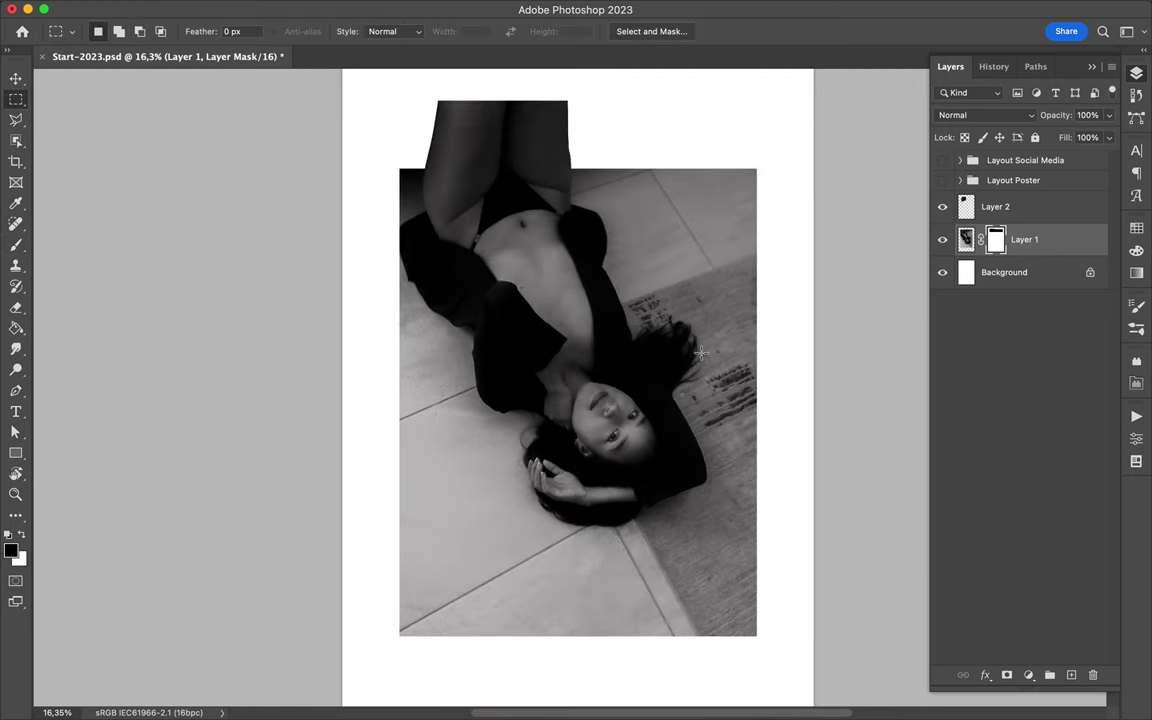
Move the photo and legs layers down slightly together
key("v")
key("ctrl+minus")
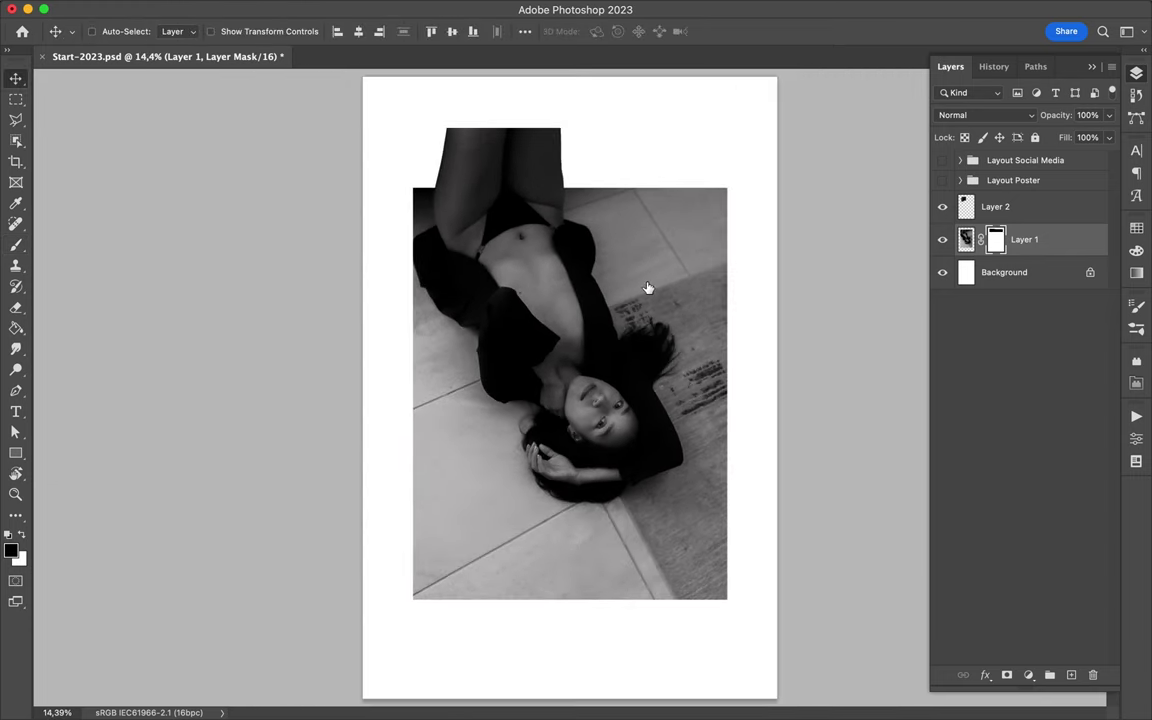
left_click(995, 206, "shift")
left_click_drag(635, 294, 635, 310)
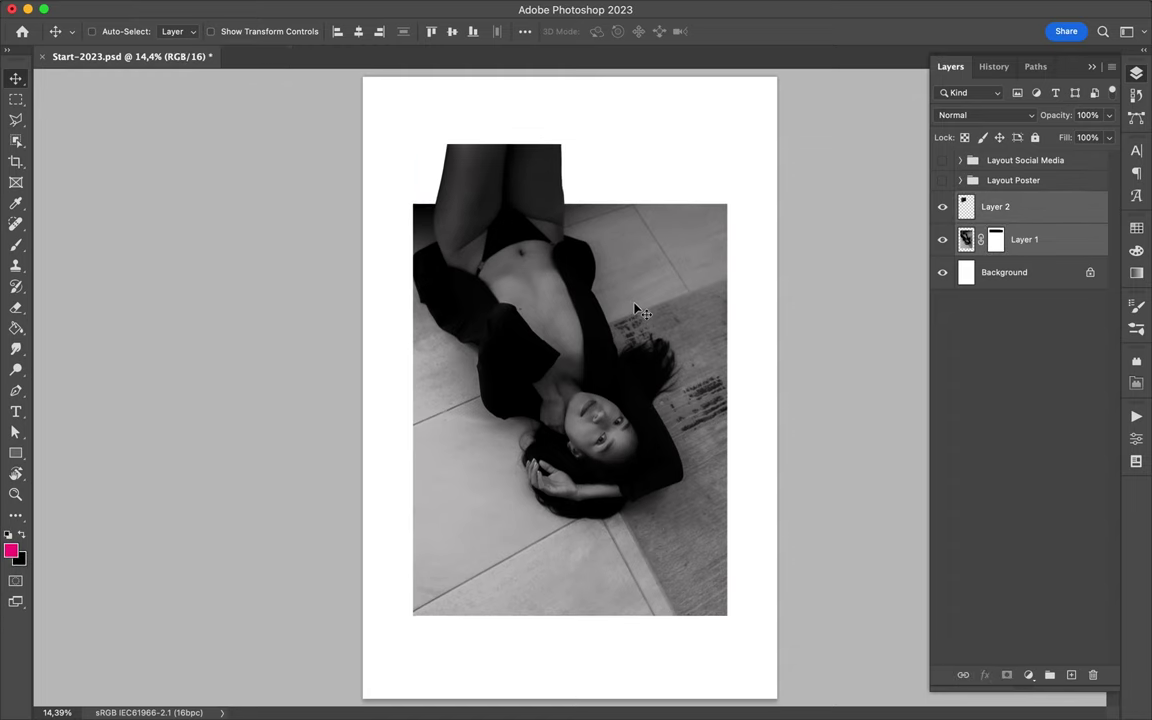
Draw a pink circle over the woman's head with the Ellipse tool
key("u")
key("v")
left_click(655, 400, "ctrl")
key("m")
key("u")
key("shift+u")
mouse_move(620, 206)
left_mouse_down()
mouse_move(735, 327)
mouse_move(687, 523)
left_mouse_up()
Set the circle's blend mode to Linear Dodge (Add) and nudge it down-right
key("v")
left_click(1136, 73)
left_click(1010, 115)
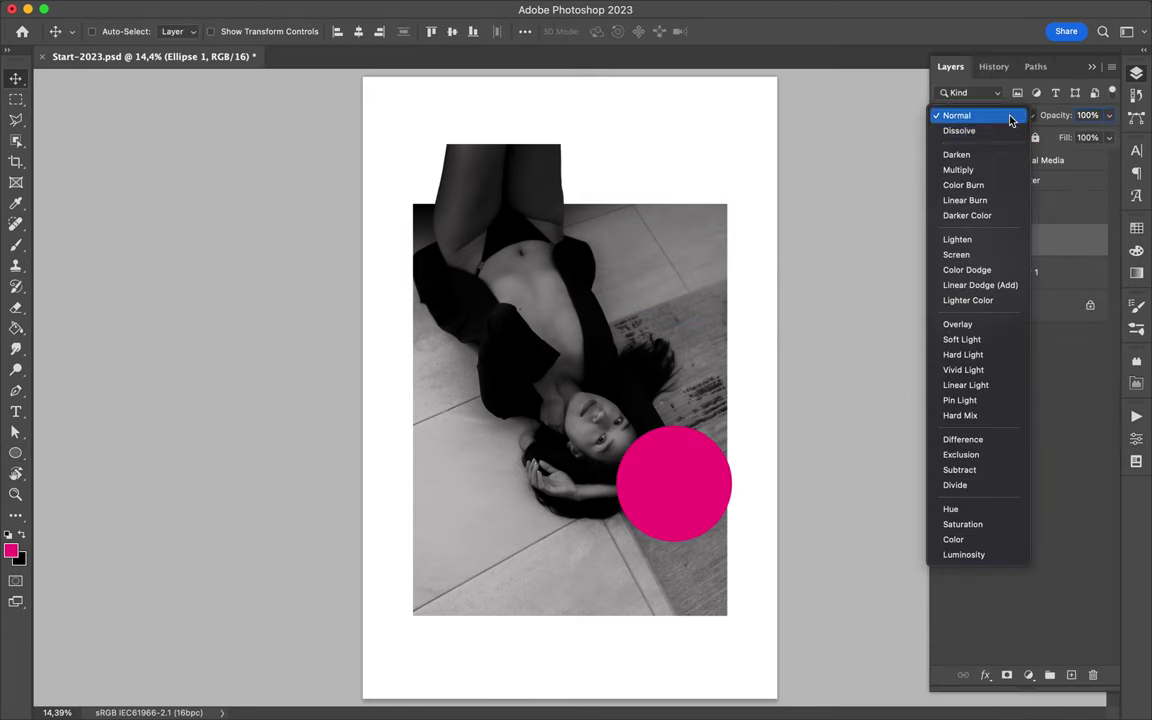
left_click(980, 285)
left_click_drag(689, 500, 701, 511)
Place a copy of the circle below the photo in Normal mode with 53% fill
left_click_drag(997, 239, 997, 290)
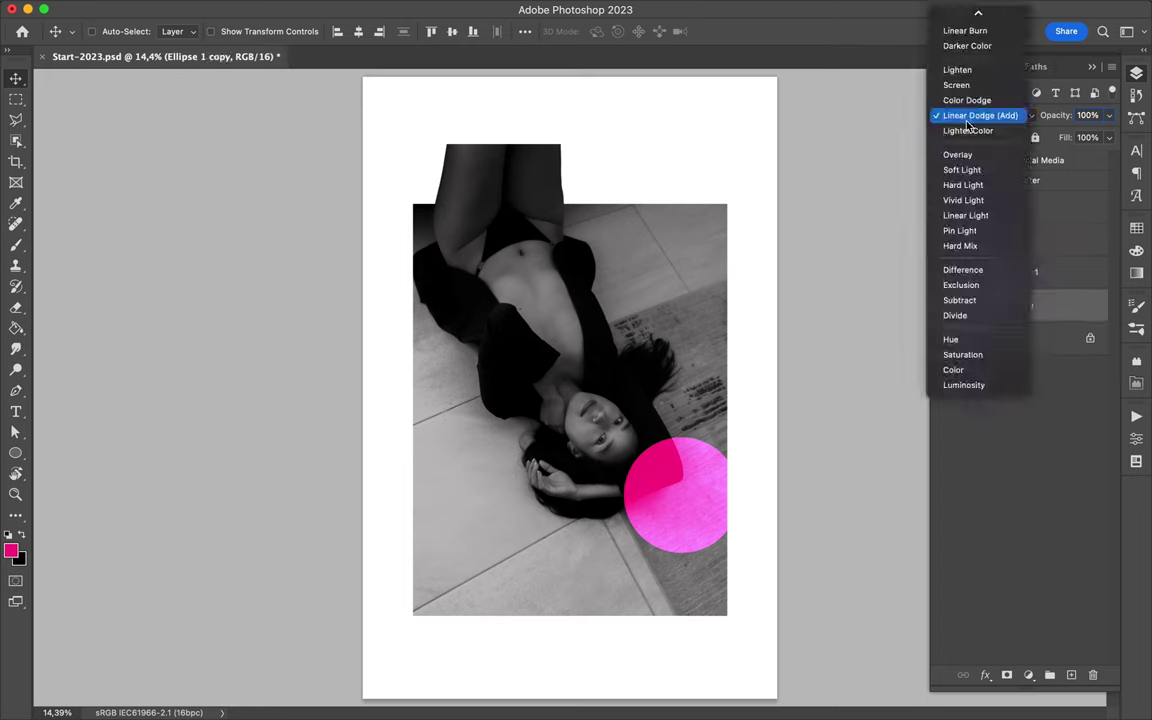
left_click(985, 115)
left_click(956, 115)
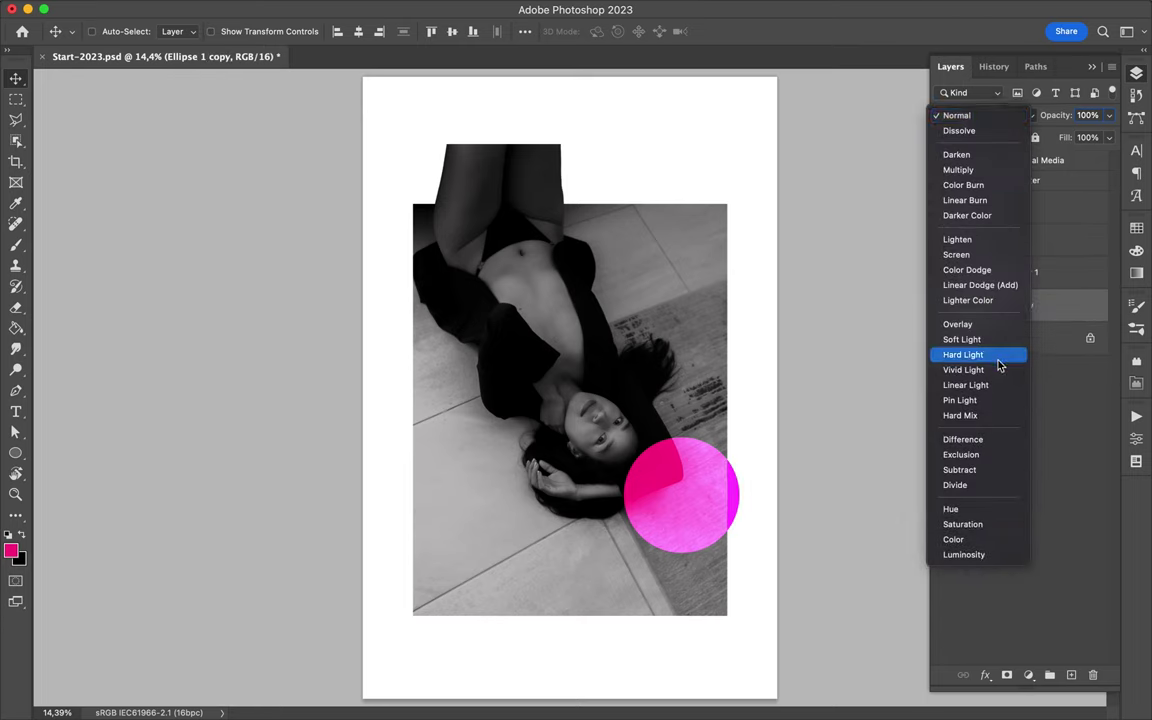
left_click(956, 115)
left_click_drag(1108, 137, 1082, 157)
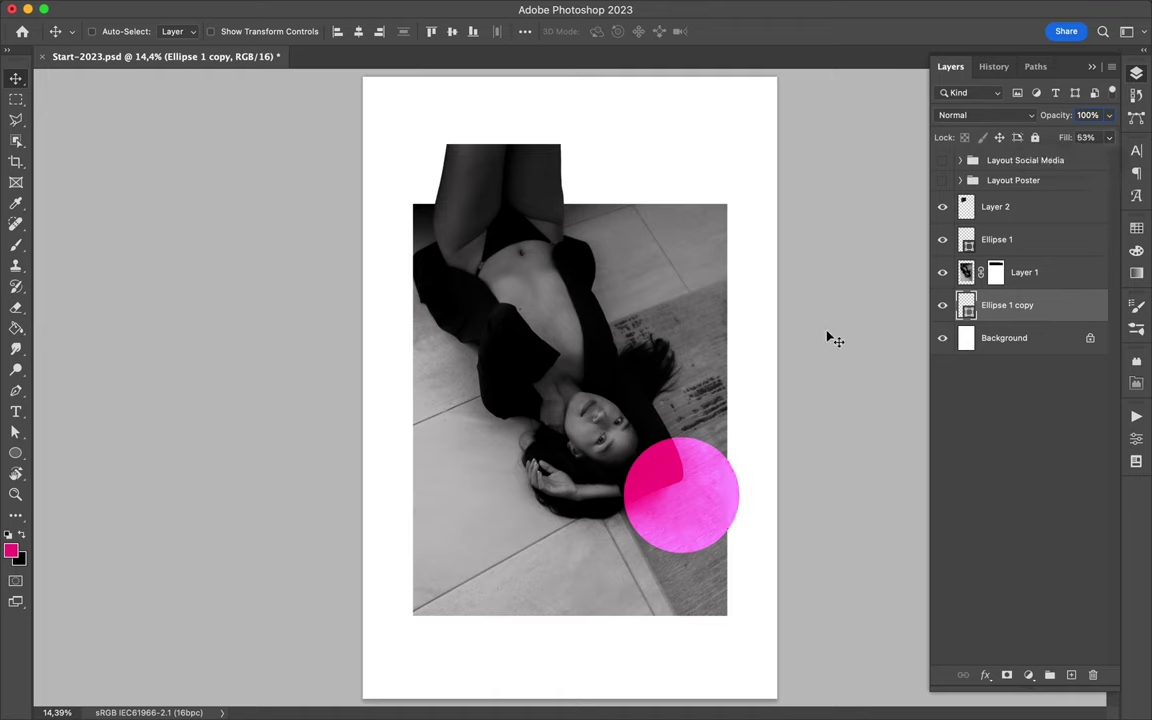
Enlarge both circle layers together to about 143%
left_click(1007, 250, "super")
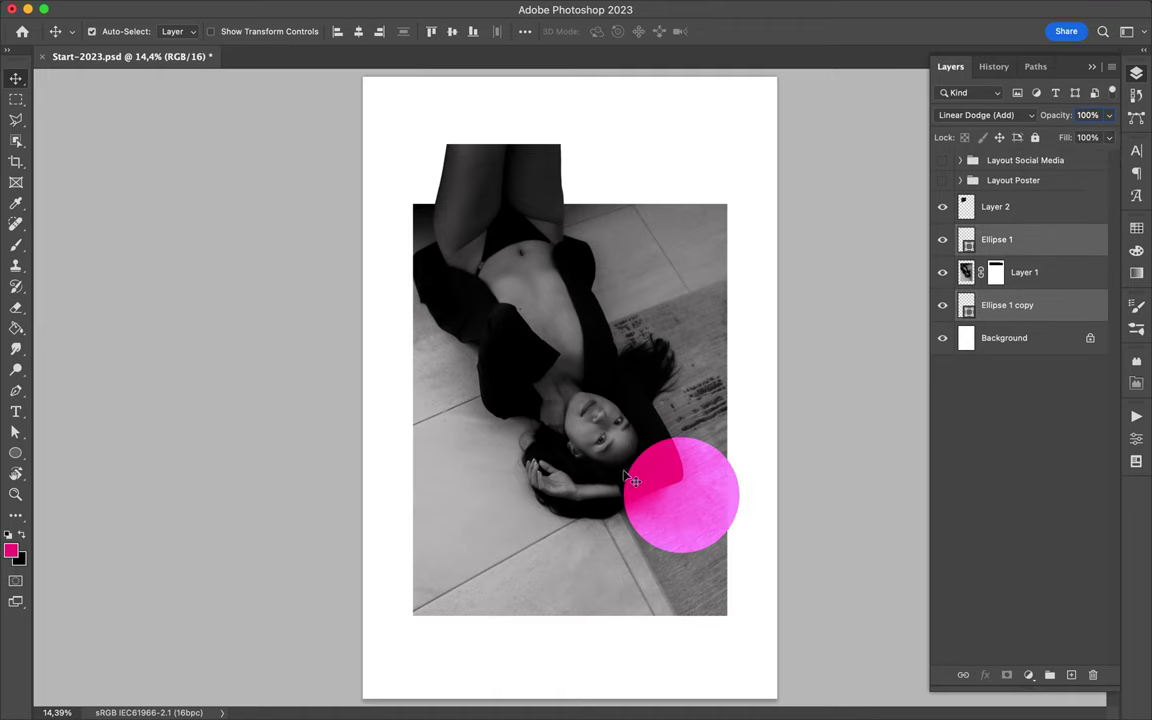
key("super+t")
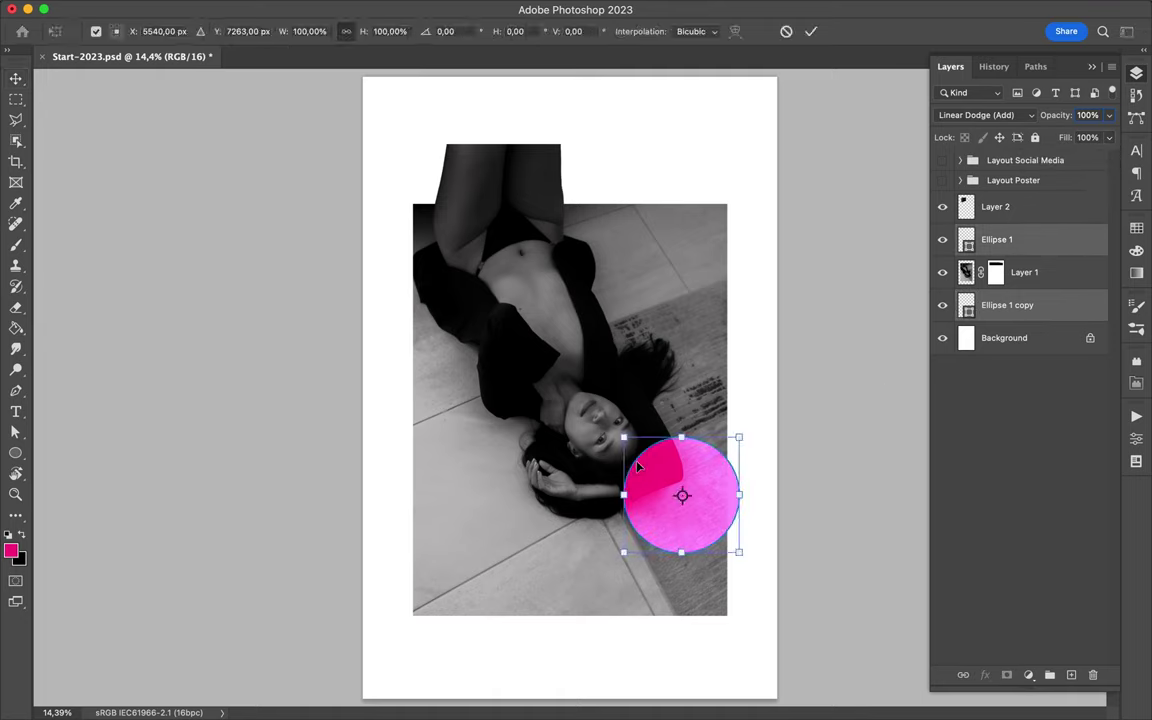
left_click_drag(623, 437, 580, 393)
left_click_drag(739, 552, 746, 558)
key("Return")
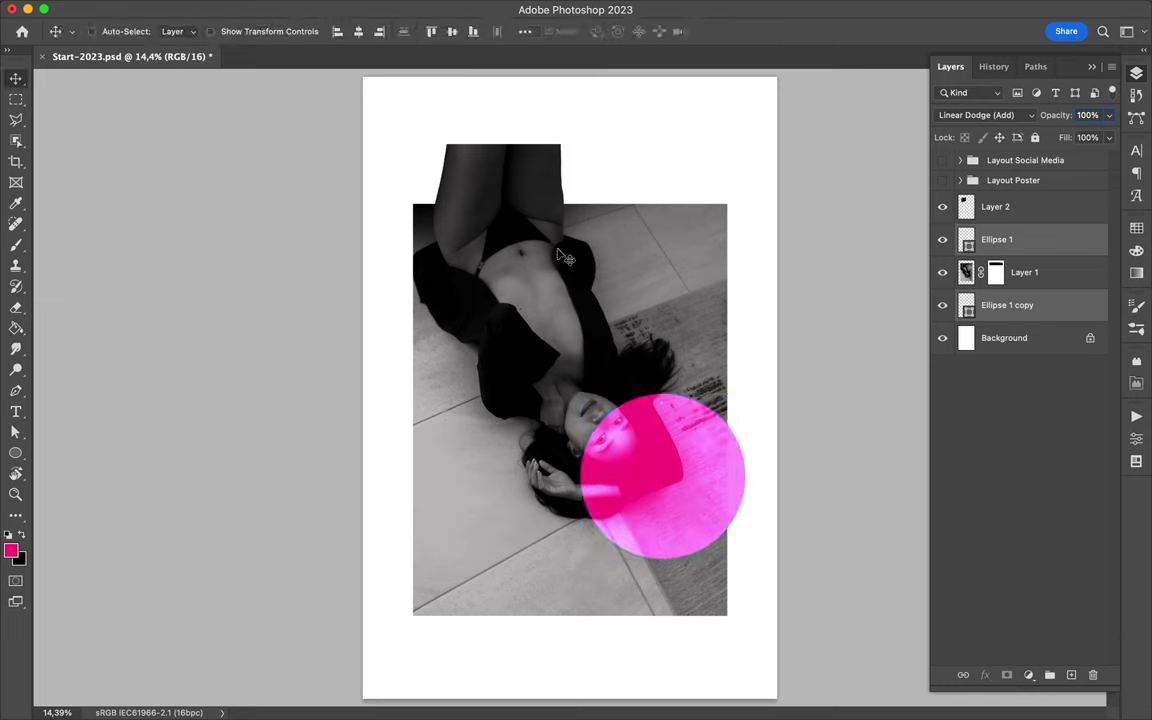
left_click(658, 266)
Draw a long thin rectangle bar and rotate it toward a diagonal
key("u")
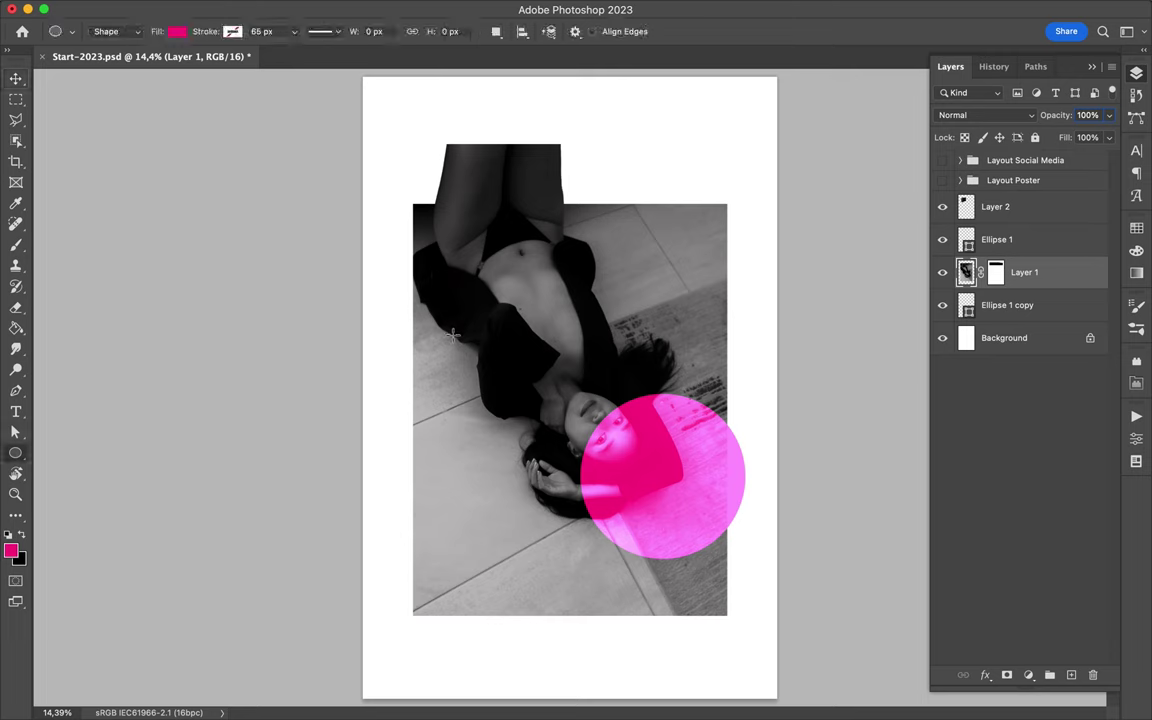
key("F7")
left_click_drag(454, 118, 456, 560)
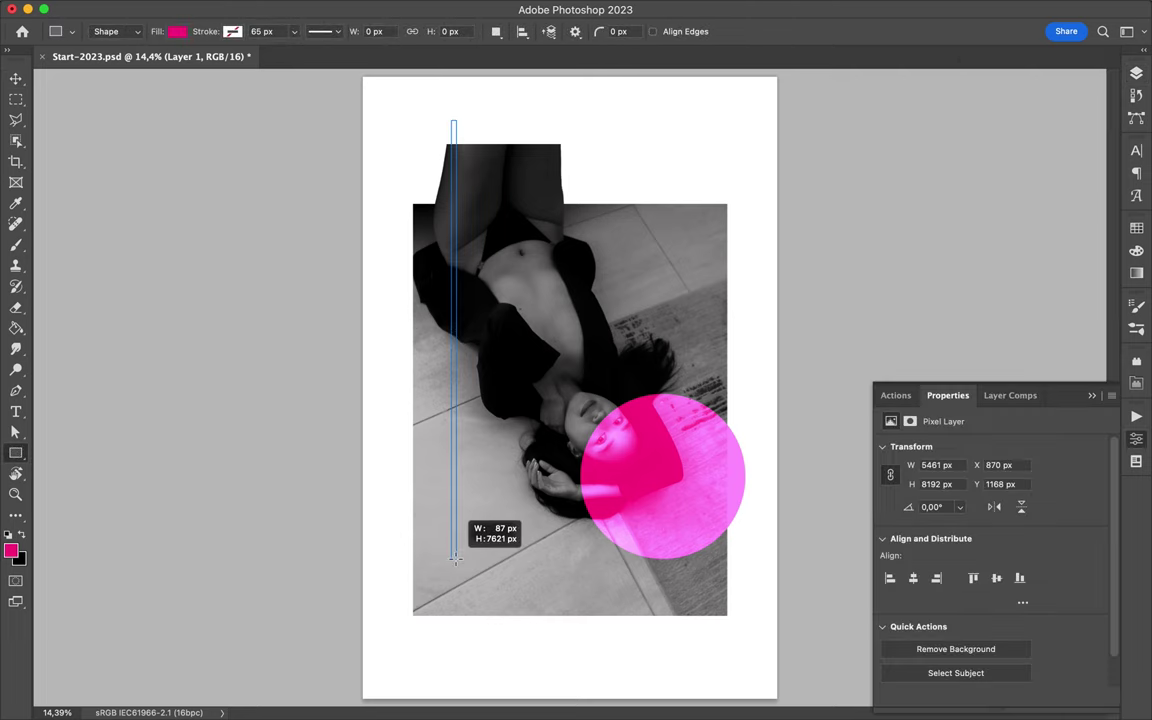
key("ctrl+t")
mouse_move(433, 136)
left_mouse_down()
mouse_move(326, 157)
mouse_move(271, 468)
left_mouse_up()
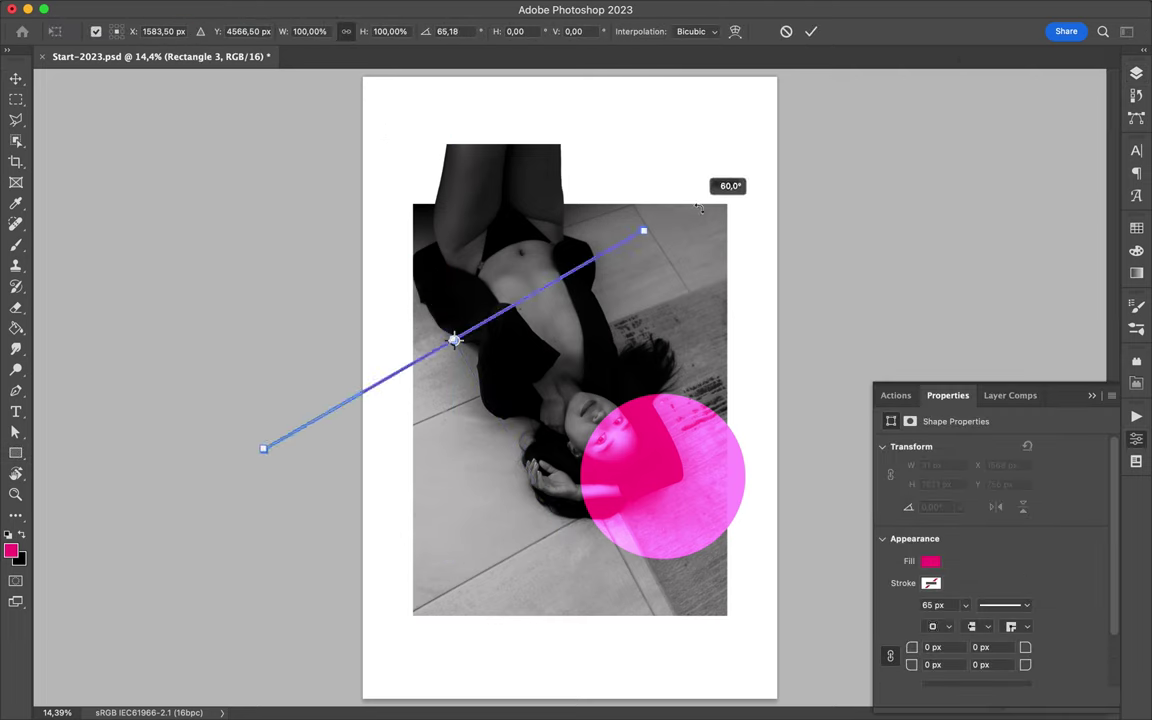
key("Return")
Fine-tune the pink line's shallow diagonal angle and position
key("v")
left_click_drag(495, 332, 620, 349)
key("ctrl+t")
left_click_drag(753, 267, 756, 270)
key("Return")
key("a")
scroll(746, 312, "down", 2)
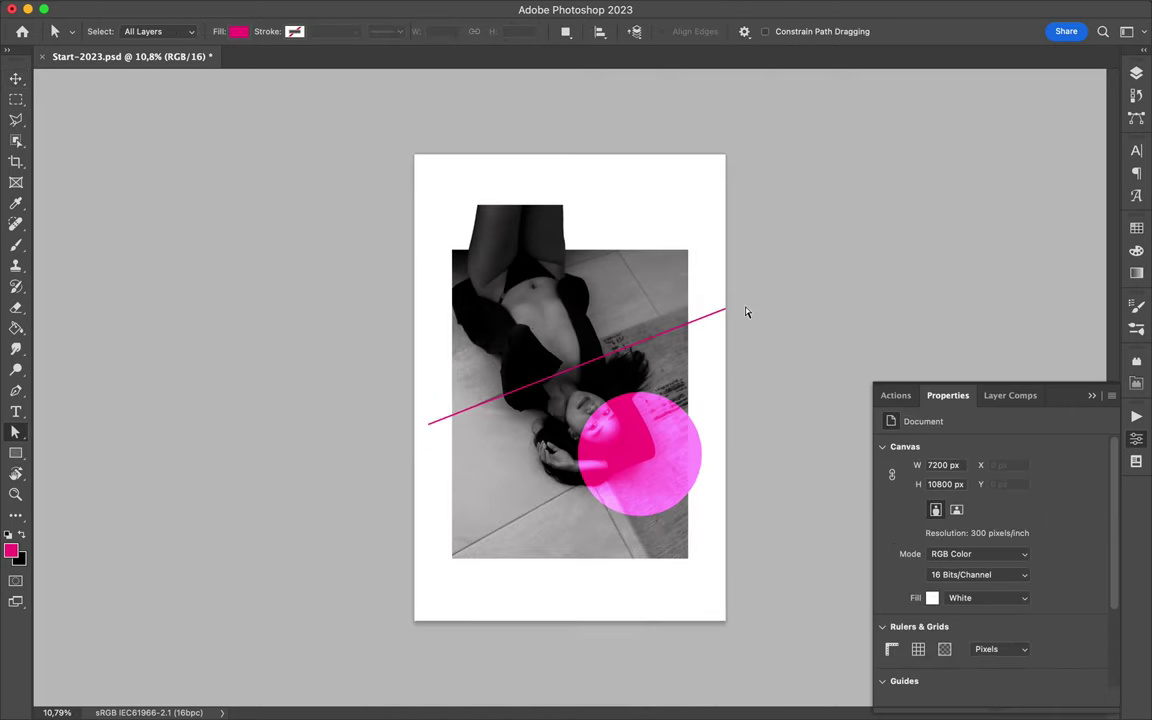
left_click(1137, 75)
Hide a strip down the photo's left edge by painting black in its mask
key("m")
left_click_drag(434, 220, 474, 620)
key("ctrl+backslash")
key("b")
left_click_drag(452, 200, 452, 605)
key("ctrl+d")
key("m")
key("b")
key("v")
Try moving the whole composition up and left, then undo it
left_click(555, 243)
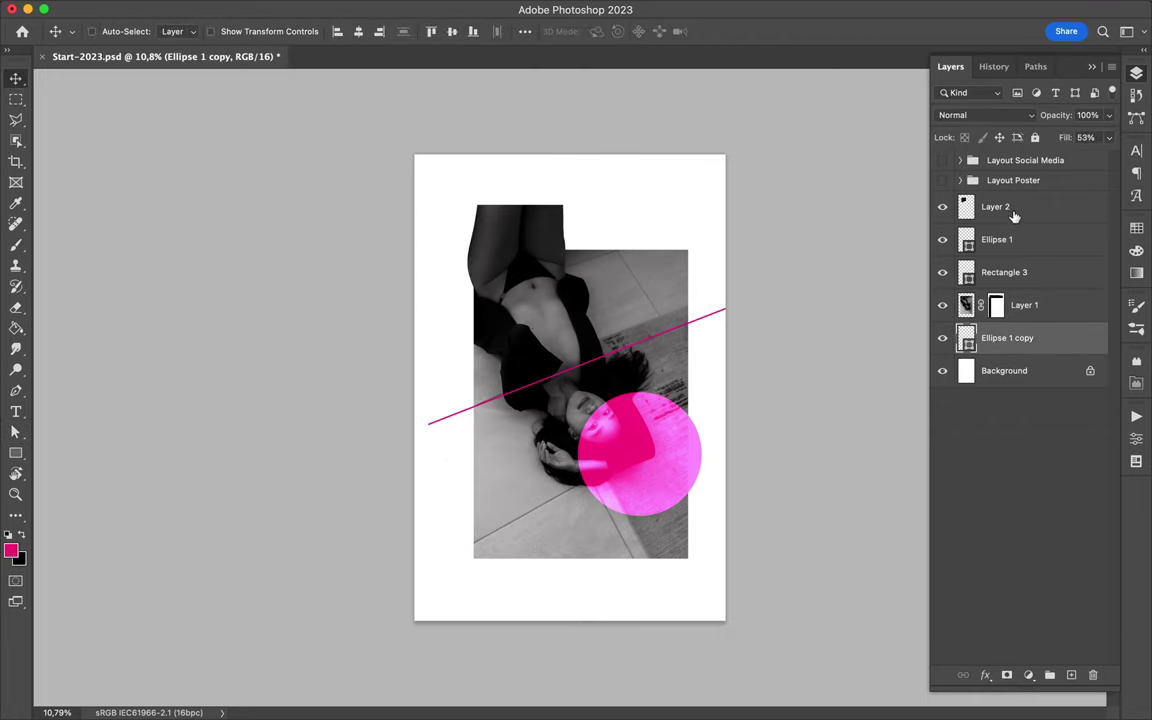
left_click(1013, 207, "shift")
left_click_drag(635, 472, 624, 456)
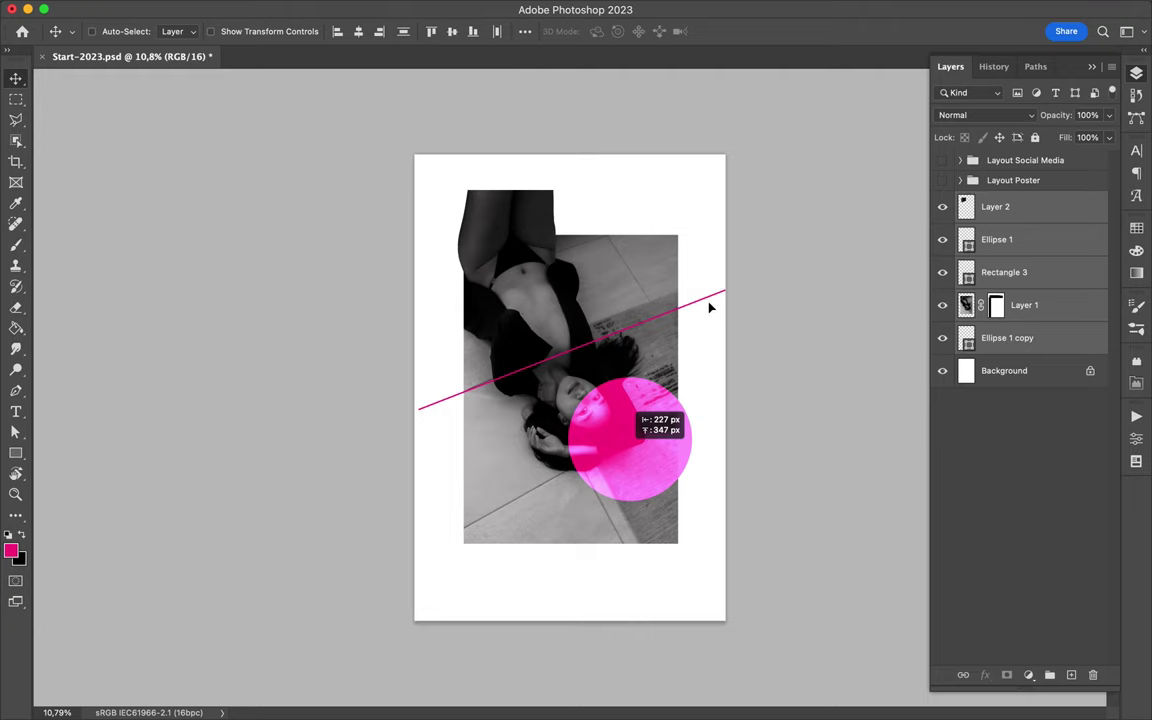
key("ctrl+z")
Shorten the diagonal line by pulling its right end inward
key("a")
left_click_drag(736, 307, 703, 314)
left_click(816, 357)
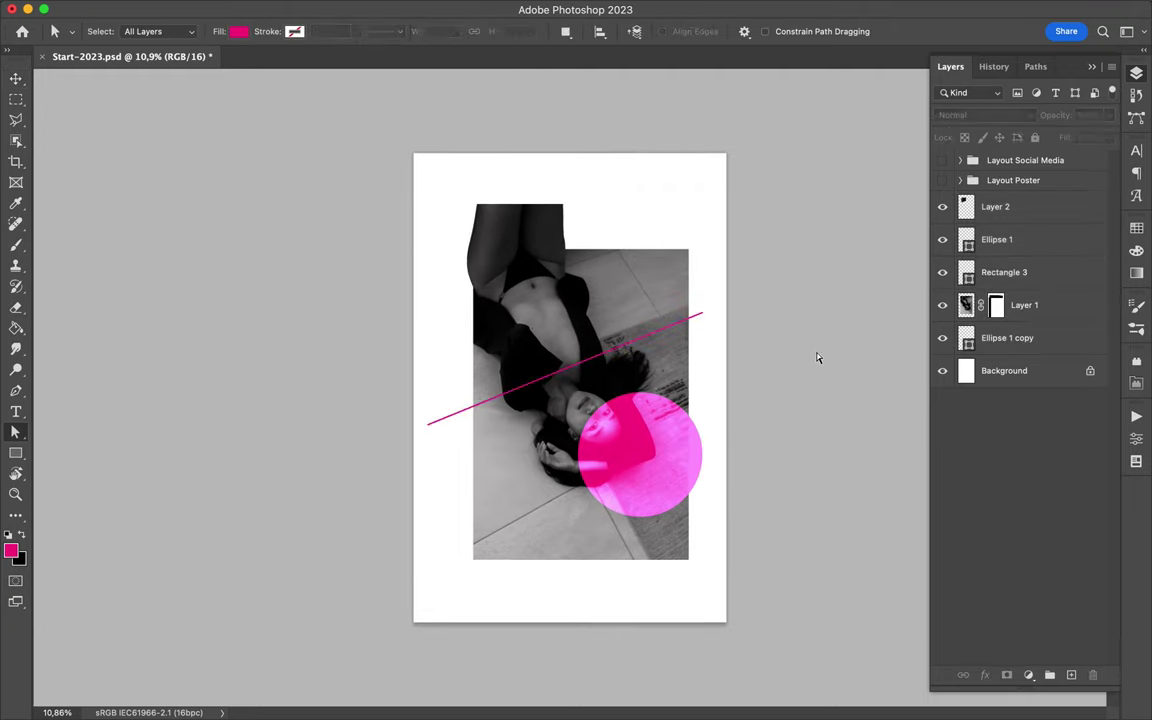
scroll(540, 340, "up", 3)
scroll(595, 320, "down", 2)
key("v")
left_click(593, 316)
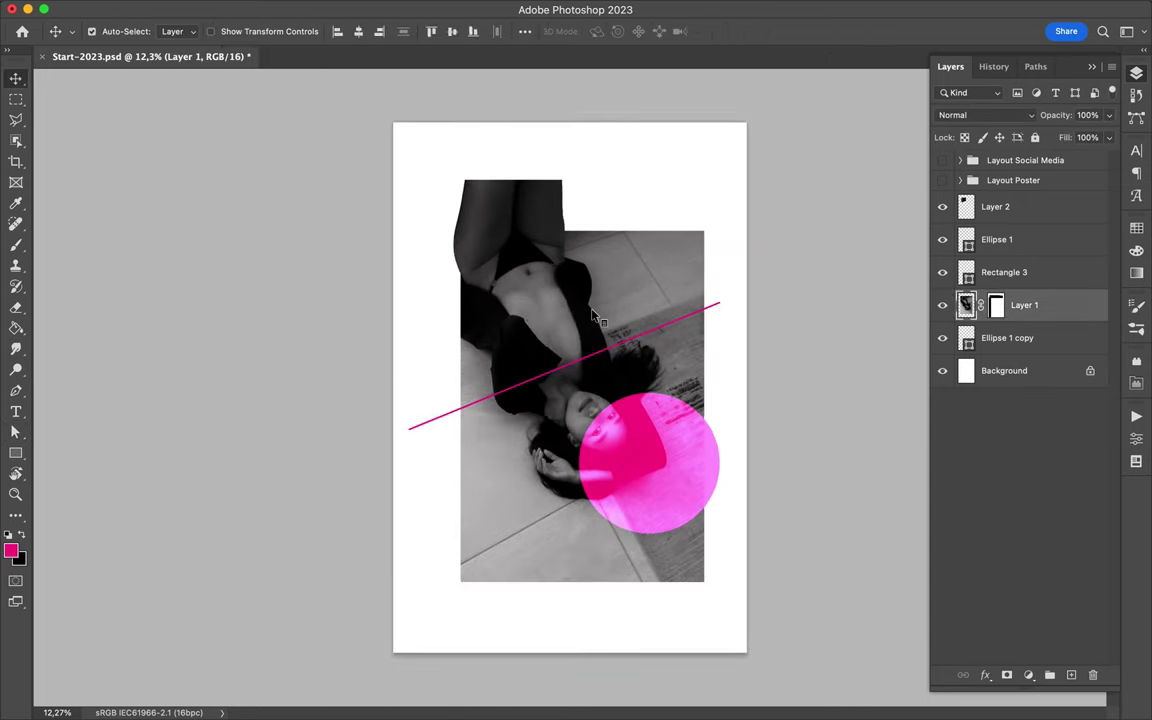
Set the rectangle tool's fill colour to navy
key("u")
left_click(177, 31)
left_click(74, 106)
Draw a navy rectangle over the photo, clipped to it in Linear Dodge (Add)
left_click_drag(447, 170, 710, 587)
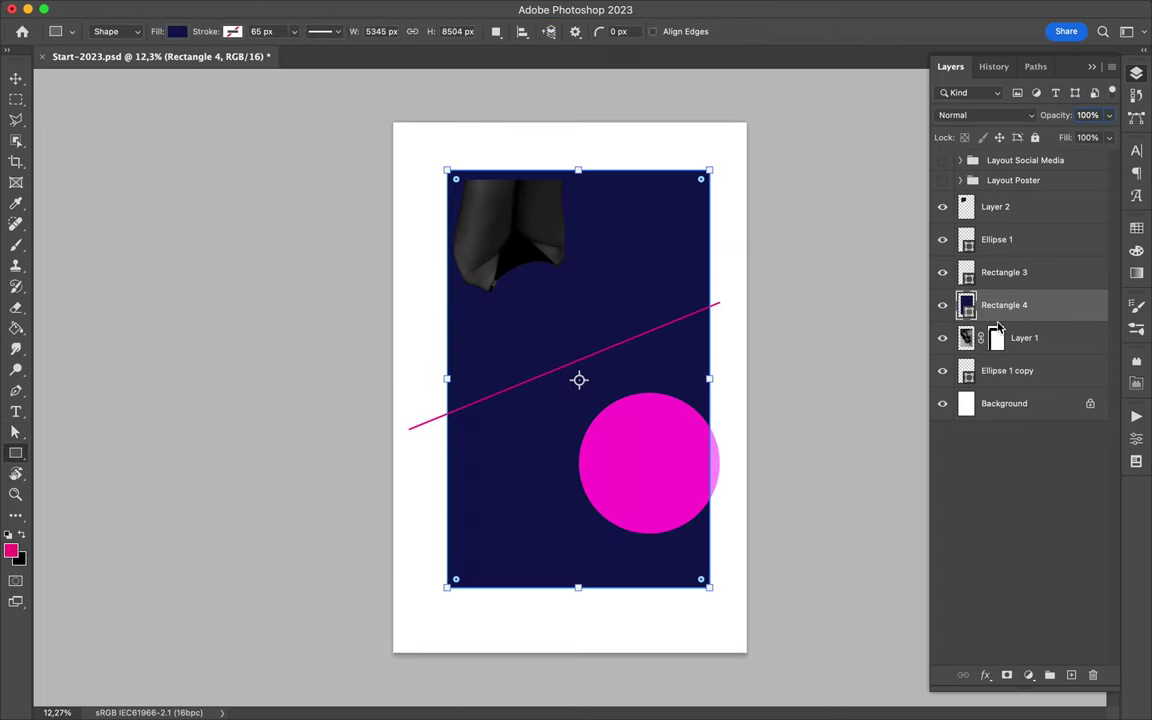
left_click(997, 322, "alt")
left_click(985, 115)
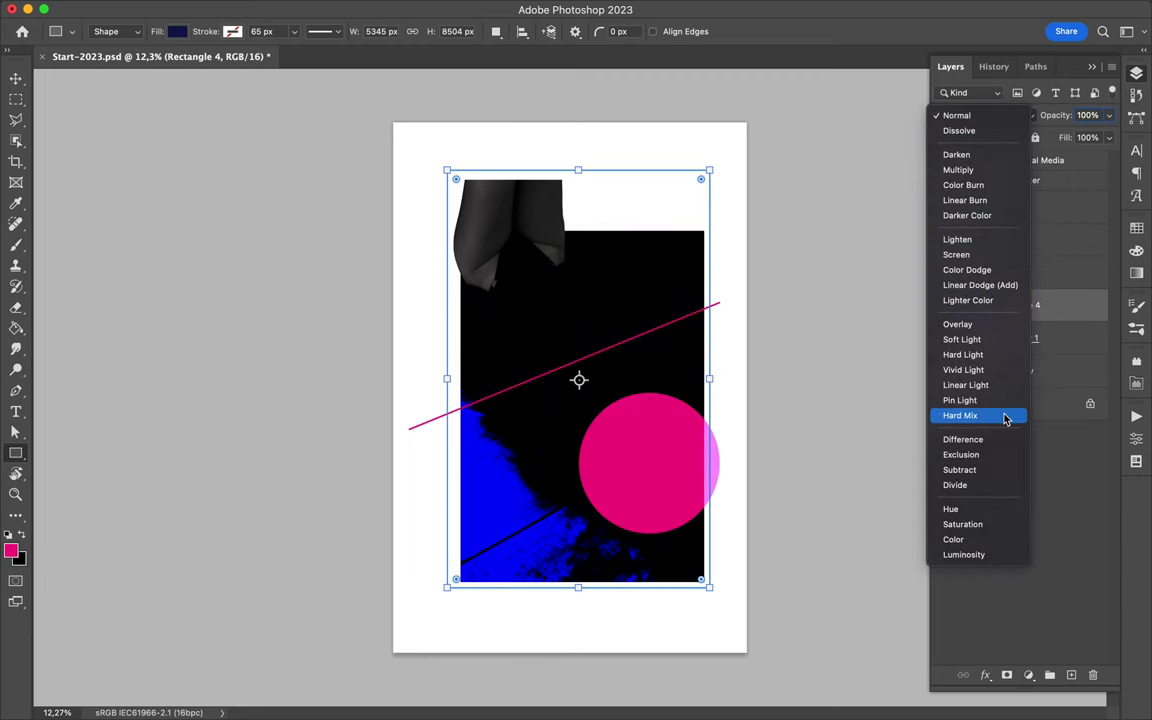
left_click(975, 285)
Duplicate the navy overlay to the top and clip it to the legs layer
key("v")
left_click_drag(992, 308, 997, 232)
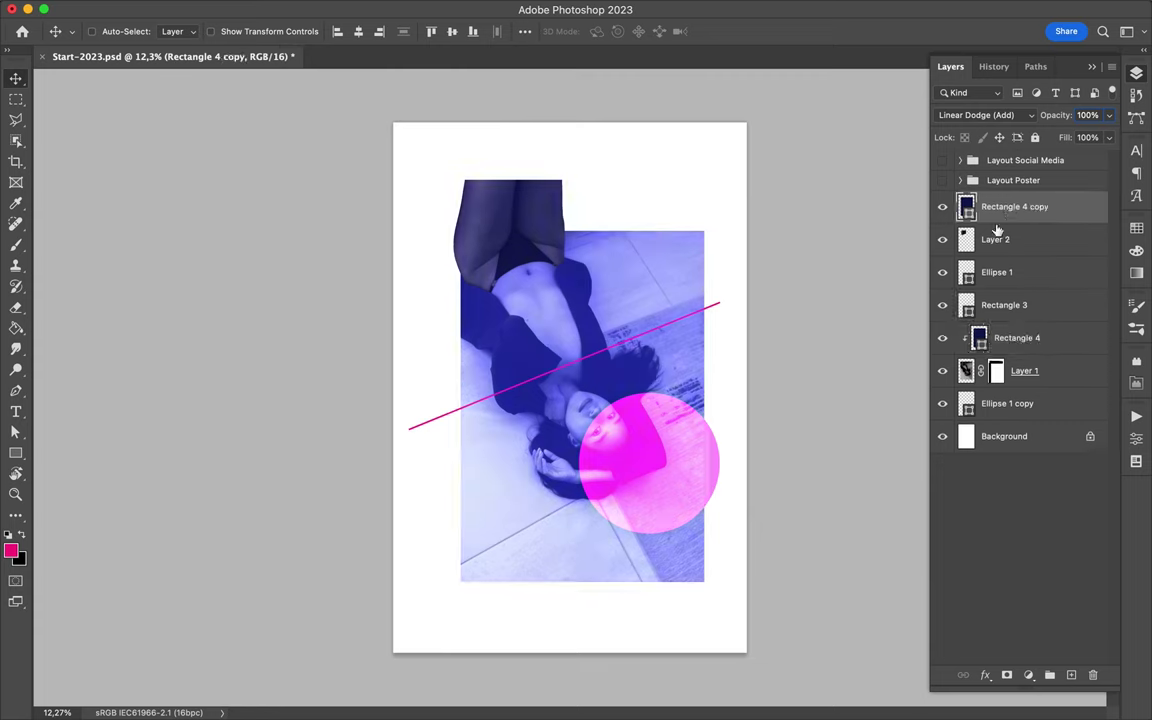
key("ctrl+alt+g")
key("ctrl+t")
left_click_drag(526, 228, 524, 247)
key("Return")
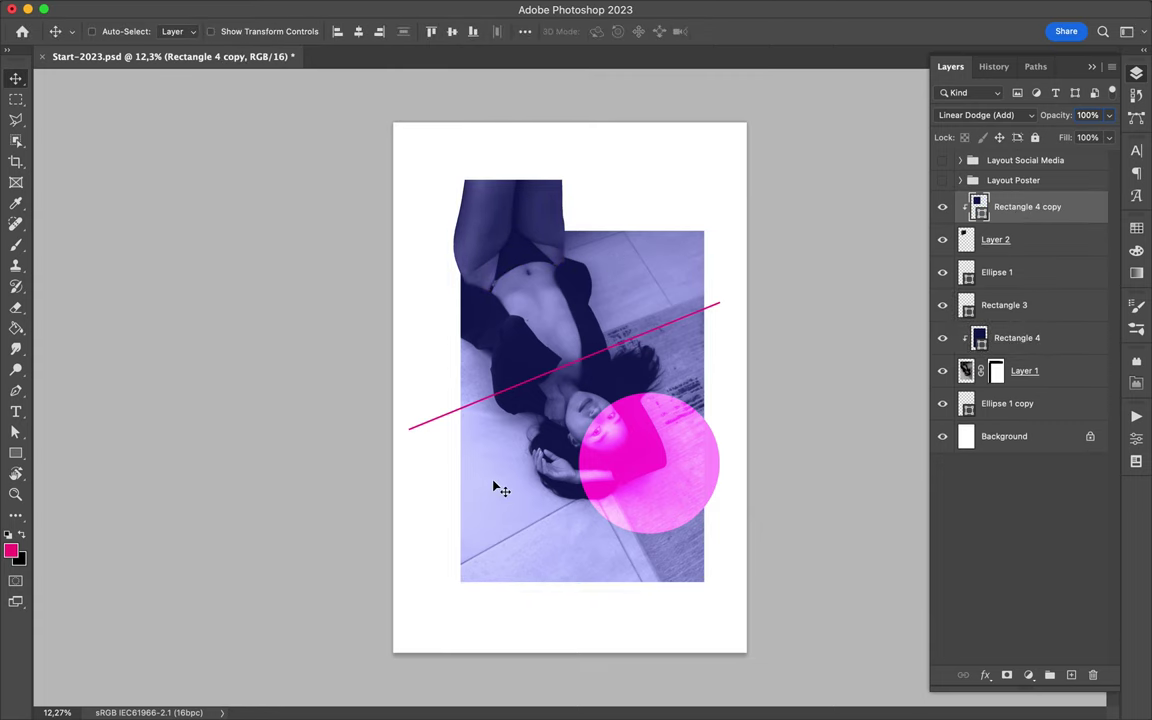
scroll(571, 569, "up", 2)
Type the caption 'vie en rose' below the photo
key("t")
left_click(478, 591)
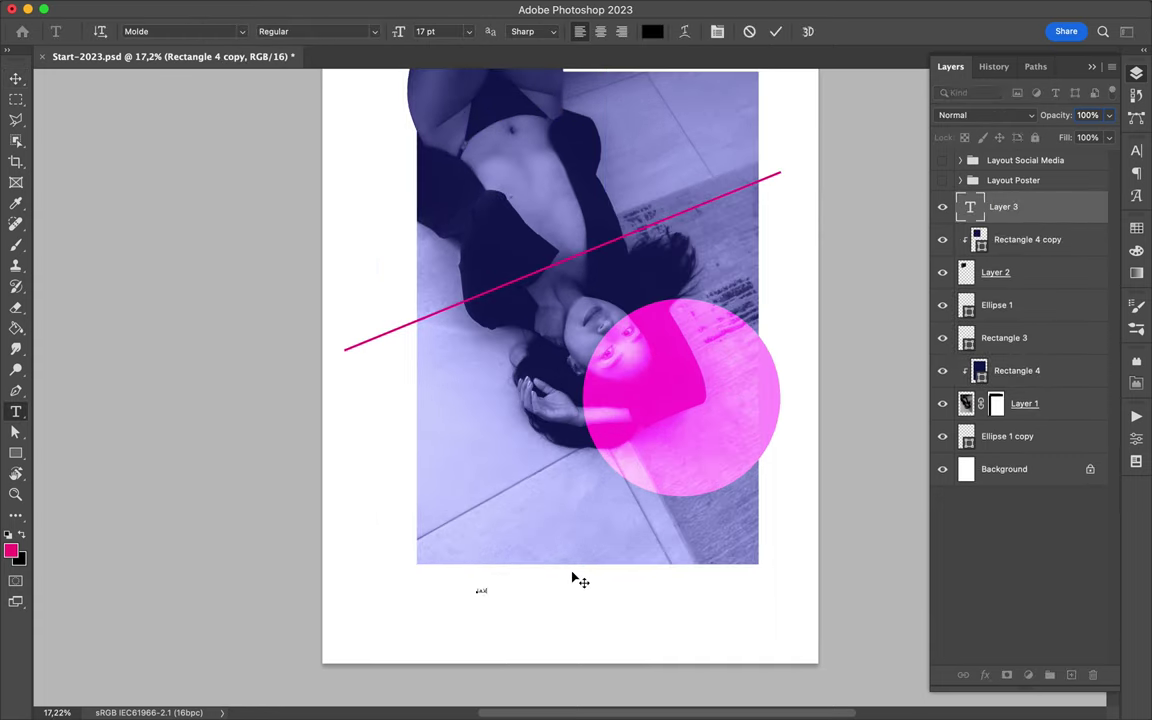
key("Escape")
scroll(572, 568, "up", 2)
type("vie en rose")
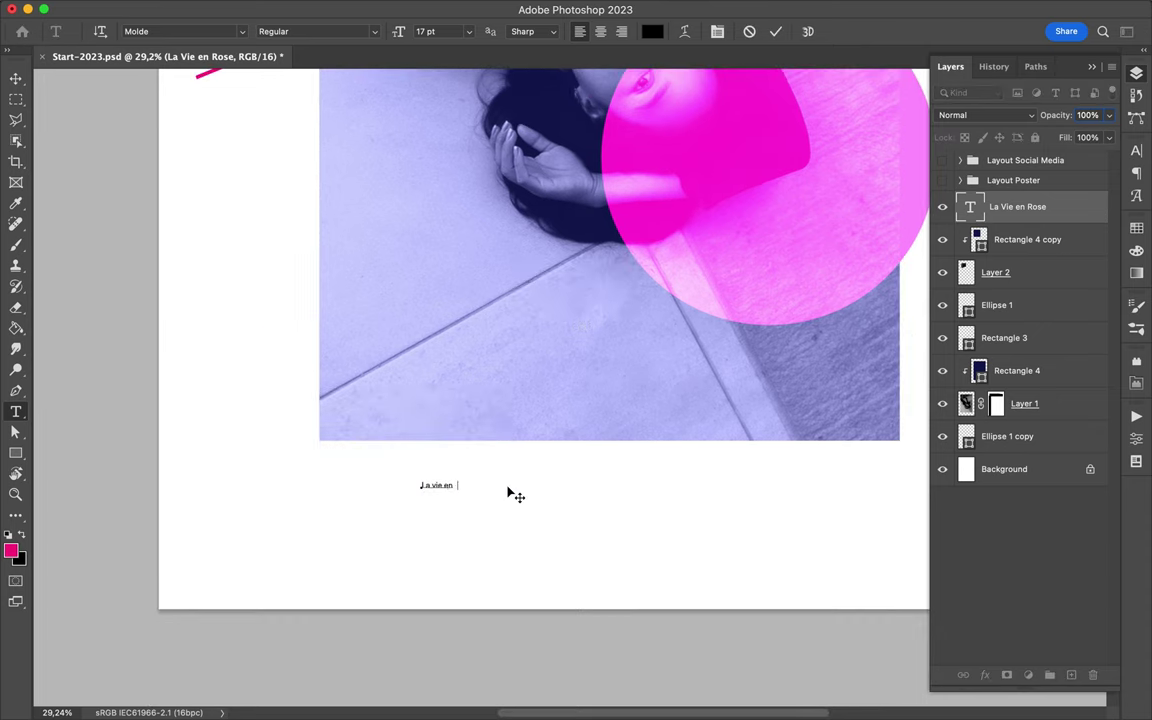
key("Escape")
key("v")
Set the caption font to 1906 French News bold italic
left_click(1136, 150)
left_click(1037, 174)
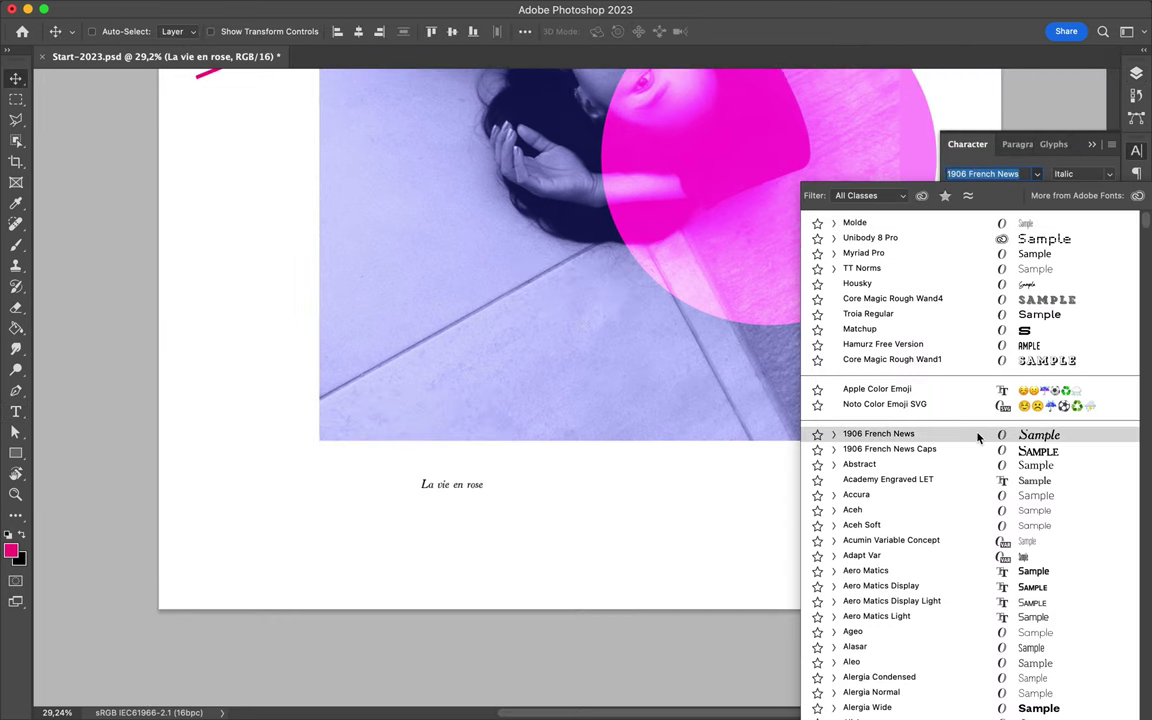
left_click(978, 434)
left_click(1109, 174)
left_click(1090, 206)
key("ctrl")
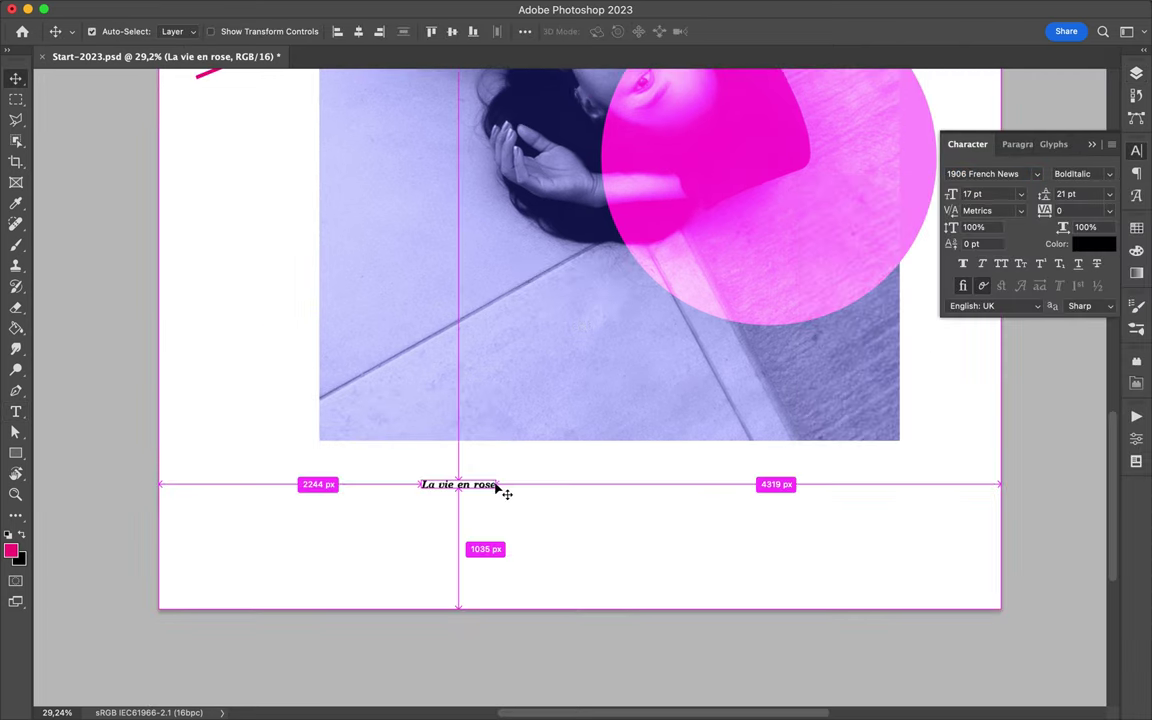
Scale the caption up, colour it navy, and widen its letter spacing
key("ctrl+t")
left_click_drag(498, 490, 513, 490)
key("Return")
left_click(1136, 230)
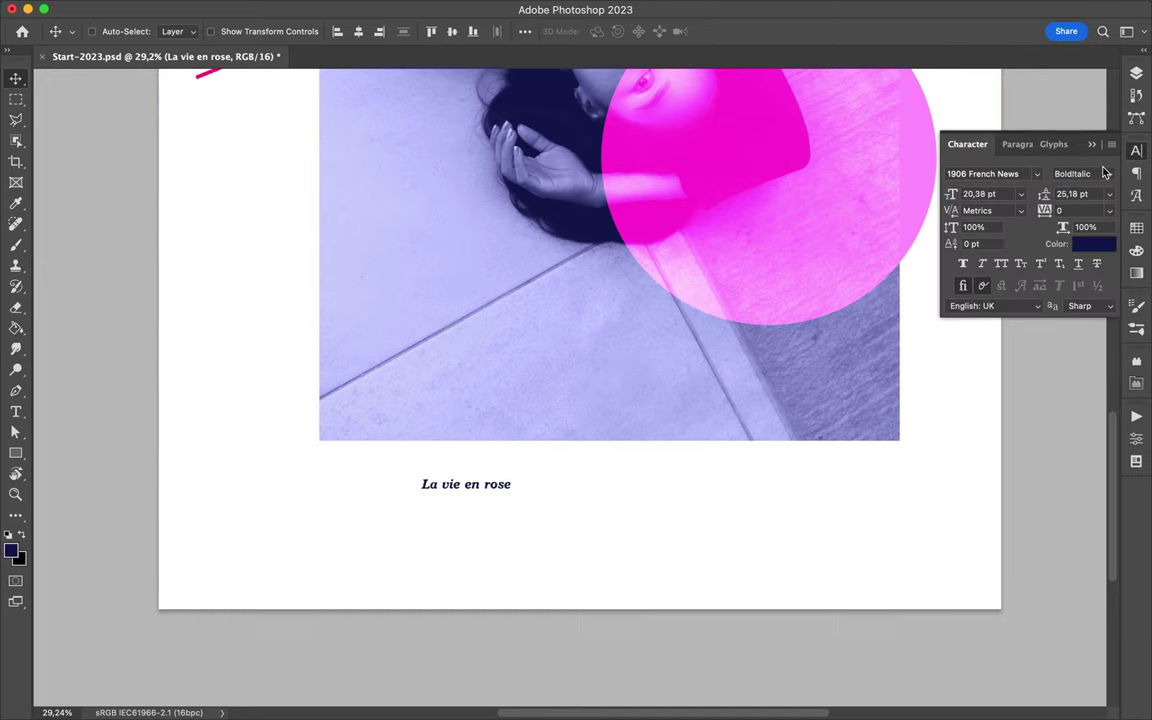
key("ctrl+t")
left_click_drag(527, 485, 531, 485)
key("Return")
Wrap the caption text in quotation marks
double_click(458, 484)
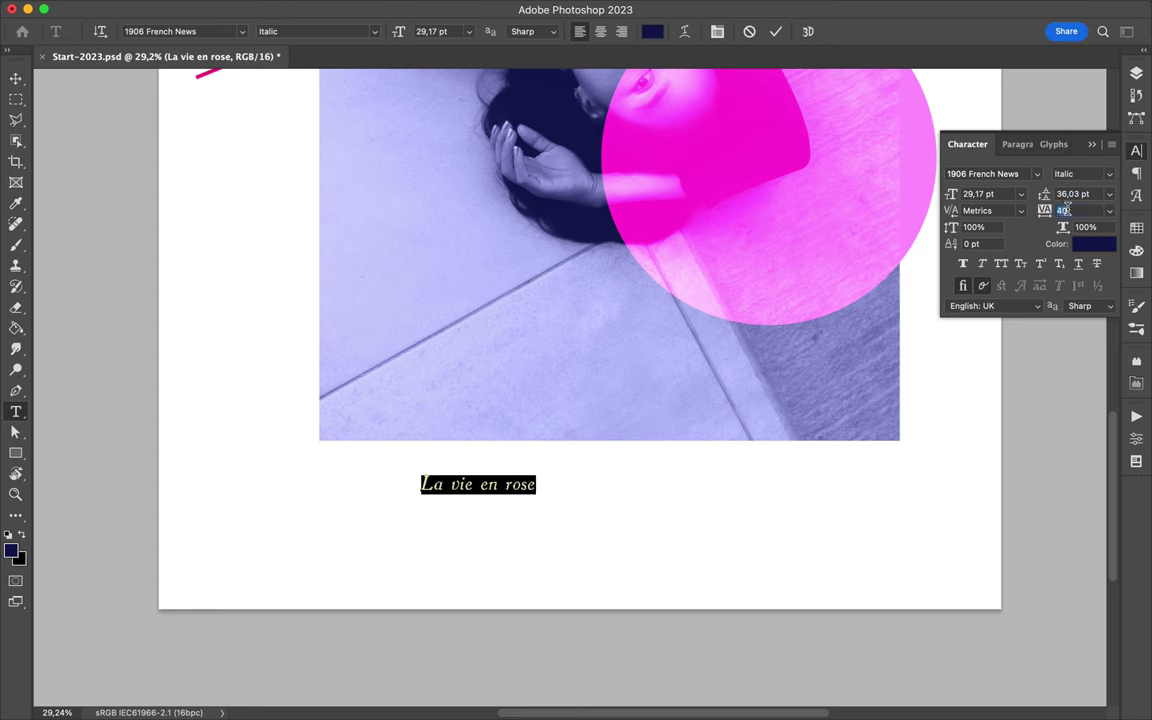
type("“")
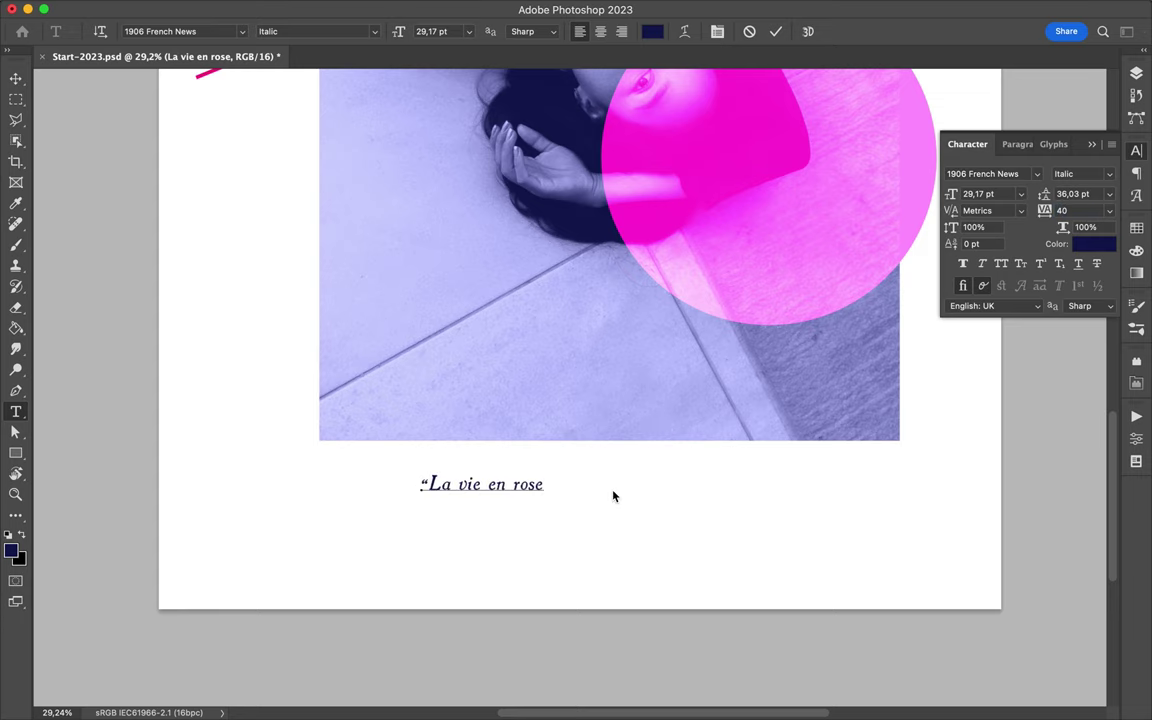
type("”")
key("Escape")
Move the caption into position beneath the photo
scroll(535, 488, "up", 3)
scroll(540, 494, "up", 3)
scroll(535, 490, "down", 6)
scroll(540, 494, "down", 3)
mouse_move(567, 600)
left_mouse_down()
mouse_move(667, 586)
mouse_move(538, 587)
mouse_move(519, 635)
mouse_move(519, 578)
left_mouse_up()
scroll(524, 586, "down", 1)
scroll(520, 586, "up", 5)
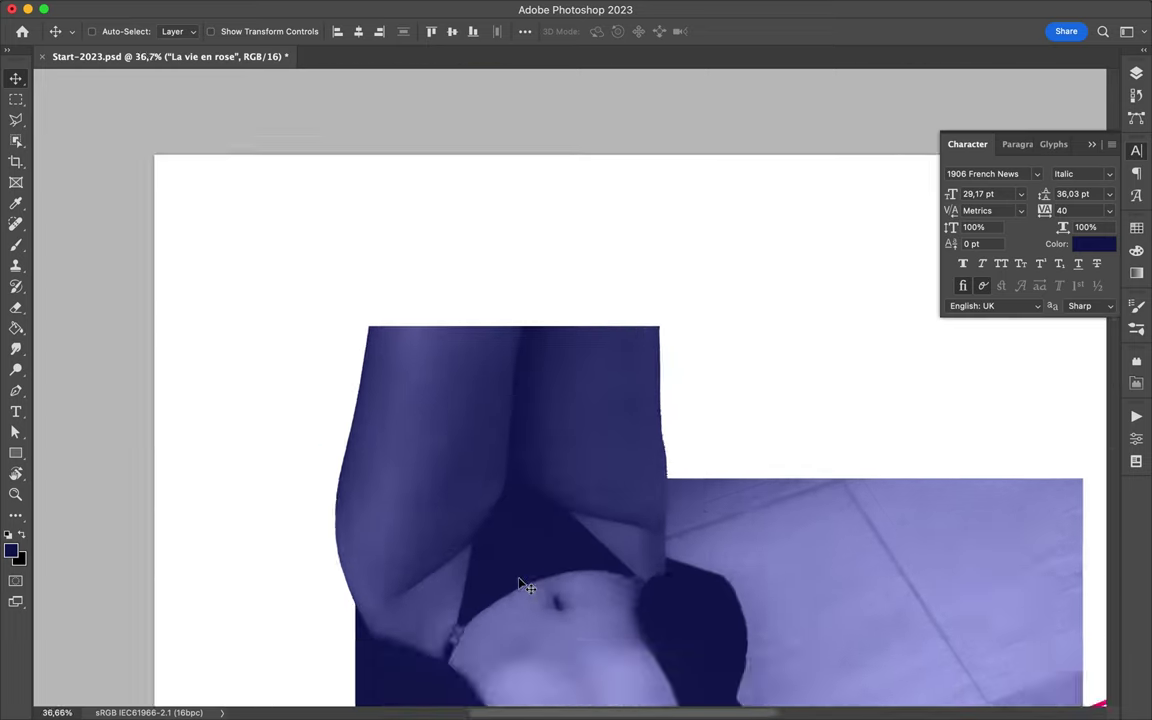
scroll(519, 585, "up", 2)
key("F7")
Hide the layers above the photo, disable Layer 1's mask, and set the Pen tool to Path mode
left_click_drag(942, 160, 942, 370)
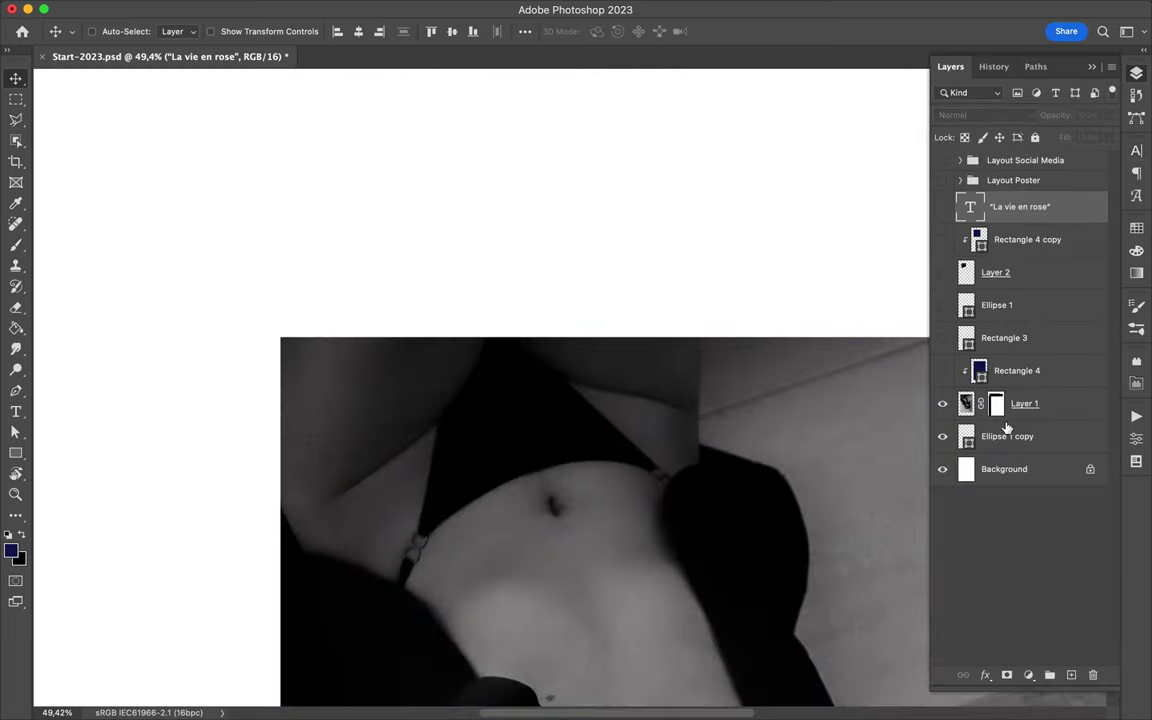
left_click(996, 404, "shift")
key("p")
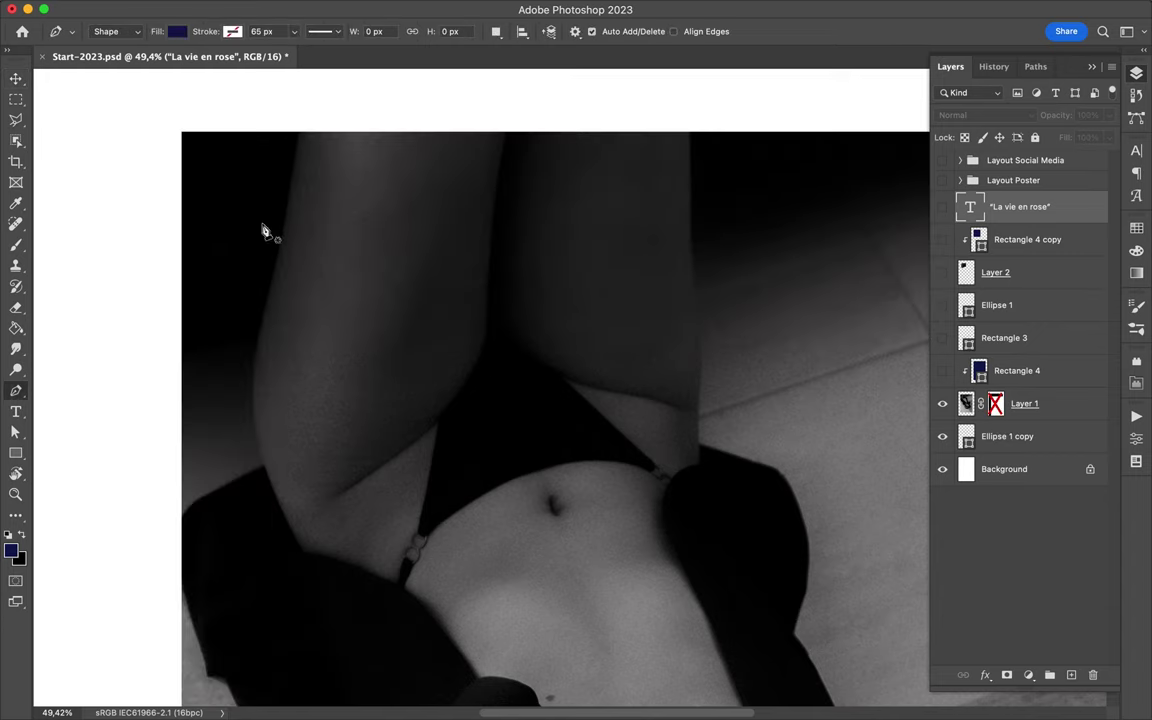
left_click(138, 33)
left_click(105, 49)
scroll(285, 157, "up", 1)
scroll(252, 141, "up", 2)
scroll(207, 131, "up", 1)
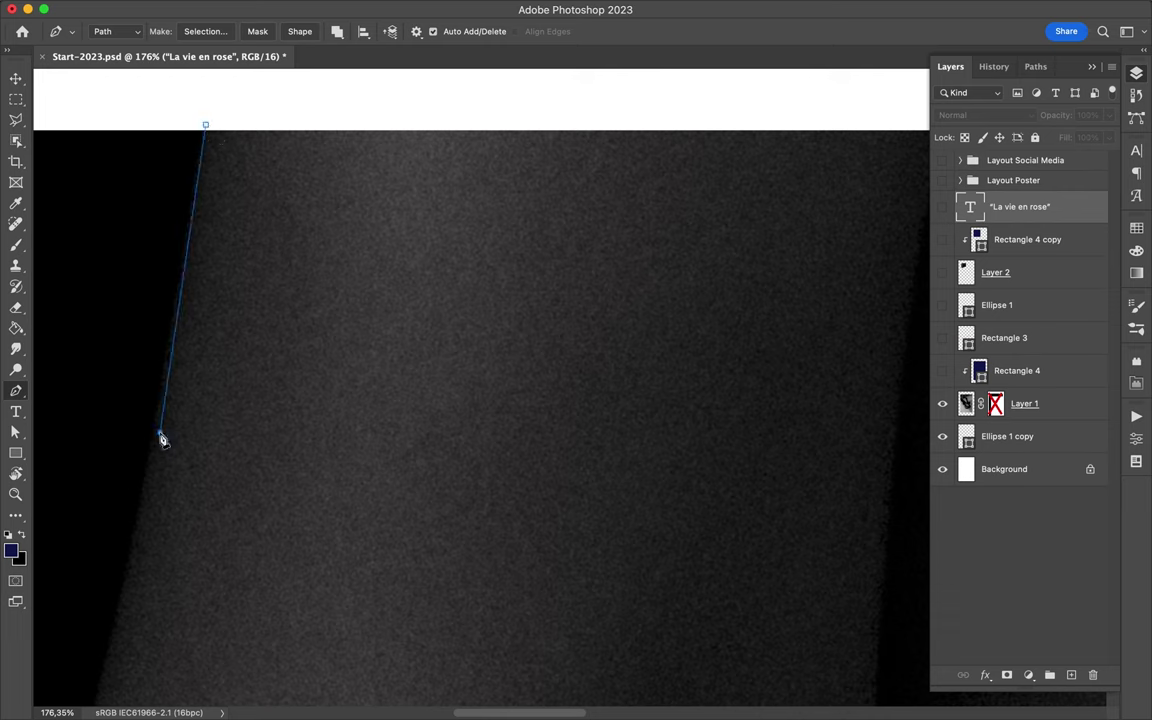
Trace curved Pen anchors down the outer edge of the woman's legs
left_click_drag(160, 441, 110, 705)
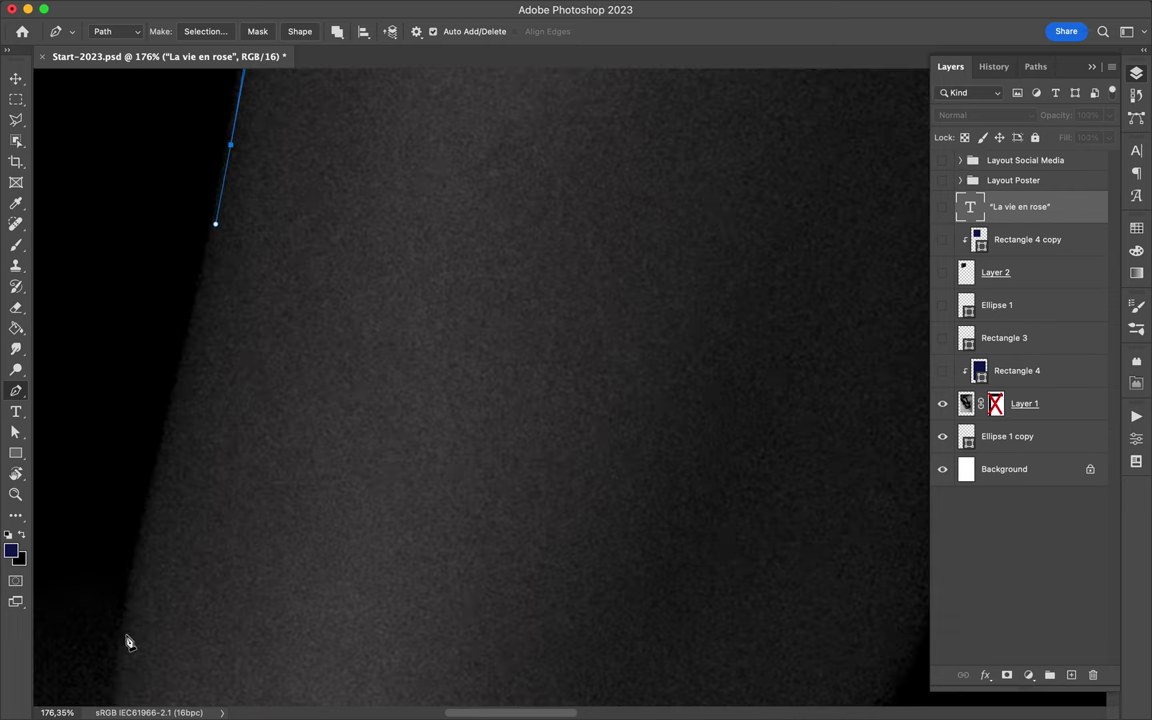
scroll(123, 368, "down", 5)
left_click_drag(188, 622, 260, 697)
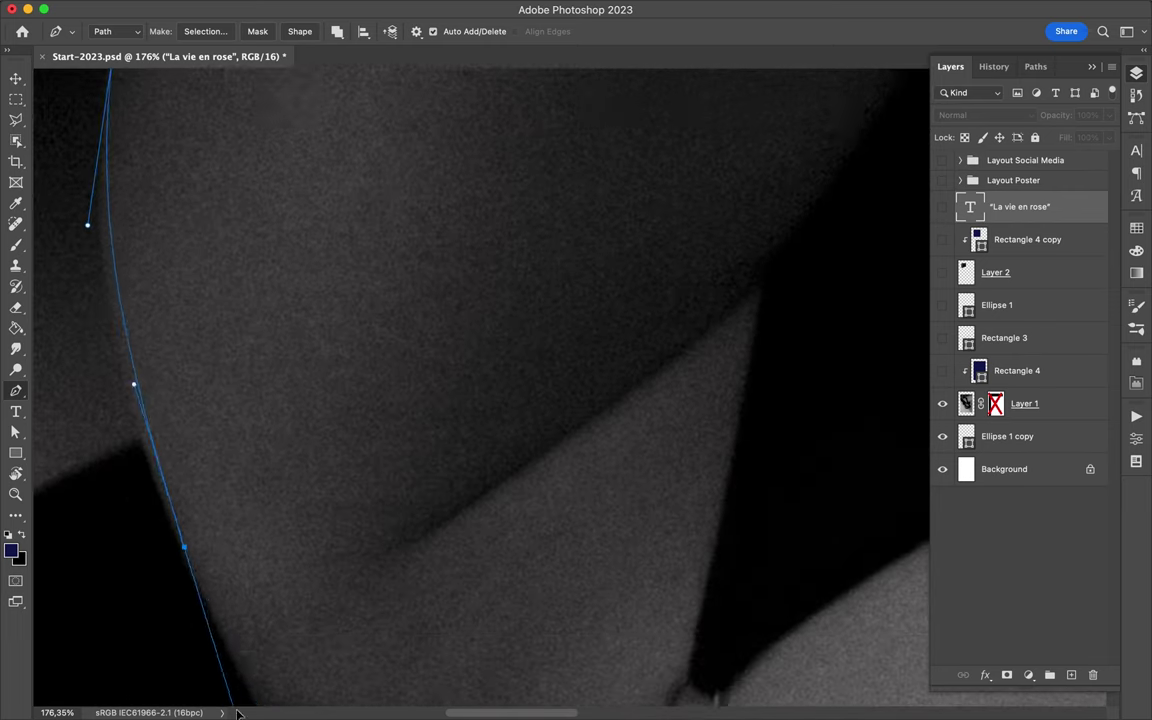
scroll(259, 695, "down", 3)
scroll(344, 650, "down", 2)
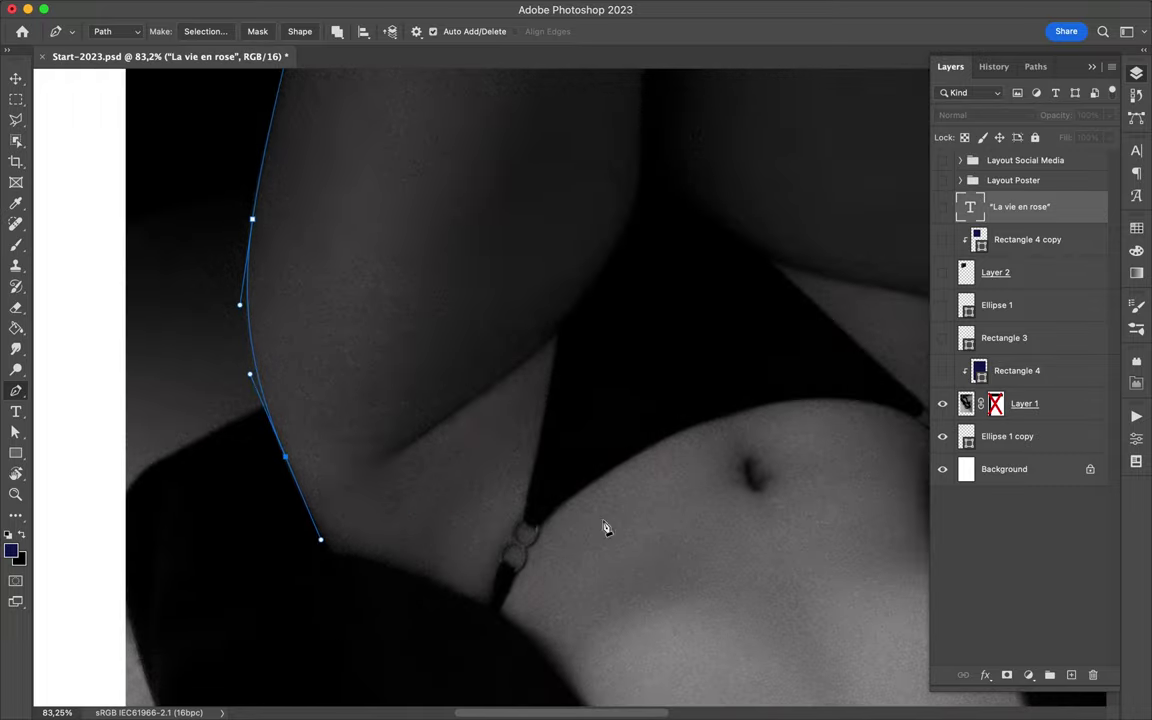
scroll(643, 391, "right", 5)
scroll(651, 463, "up", 3)
scroll(684, 620, "up", 3)
scroll(696, 545, "up", 2)
Adjust the path and close the outline with a curved anchor along the top edge
key("a")
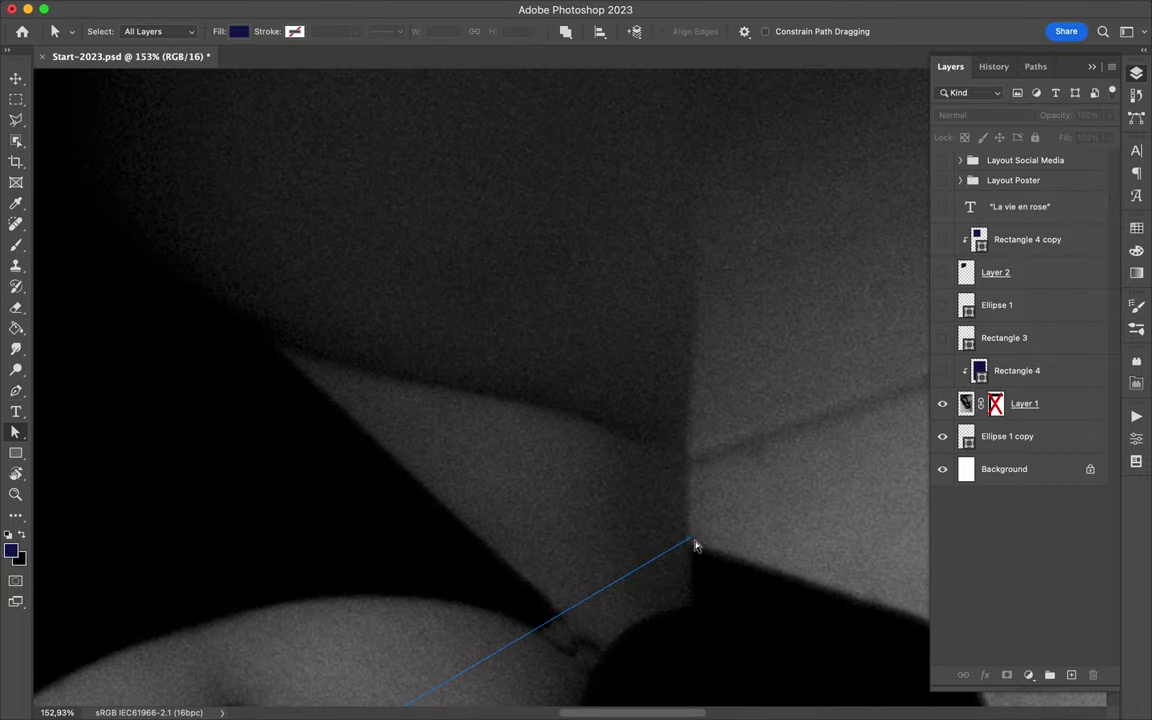
key("p")
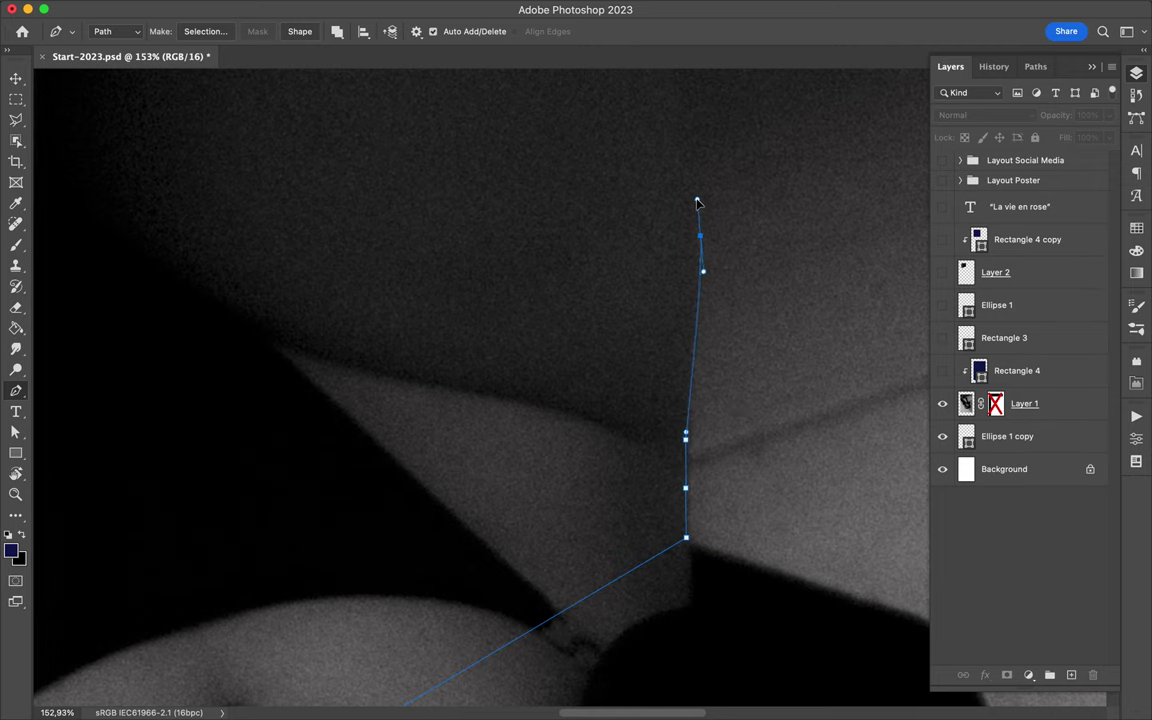
scroll(698, 203, "up", 3)
scroll(675, 190, "up", 2)
mouse_move(664, 170)
left_mouse_down()
mouse_move(664, 155)
mouse_move(72, 180)
left_mouse_up()
scroll(380, 154, "down", 5)
Turn the traced path into a vector mask on the photo and duplicate the layer
left_click(1050, 404)
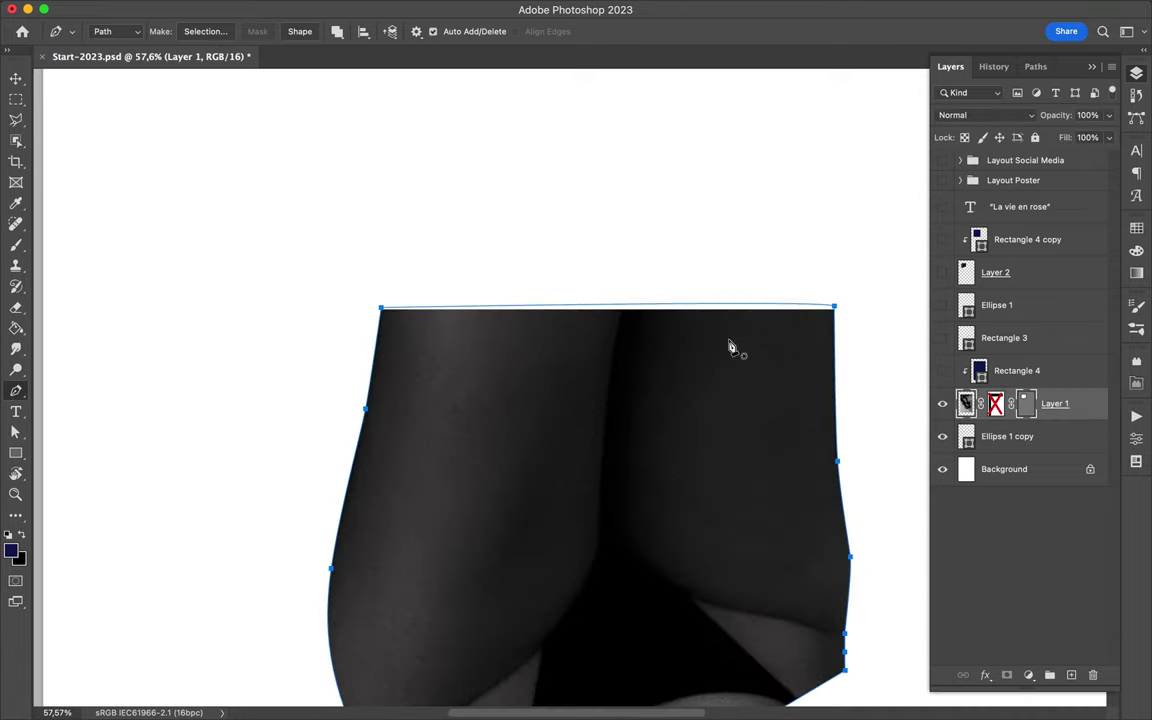
scroll(731, 347, "down", 2)
mouse_move(1055, 404)
left_mouse_down()
mouse_move(1049, 272)
mouse_move(1093, 674)
left_mouse_up()
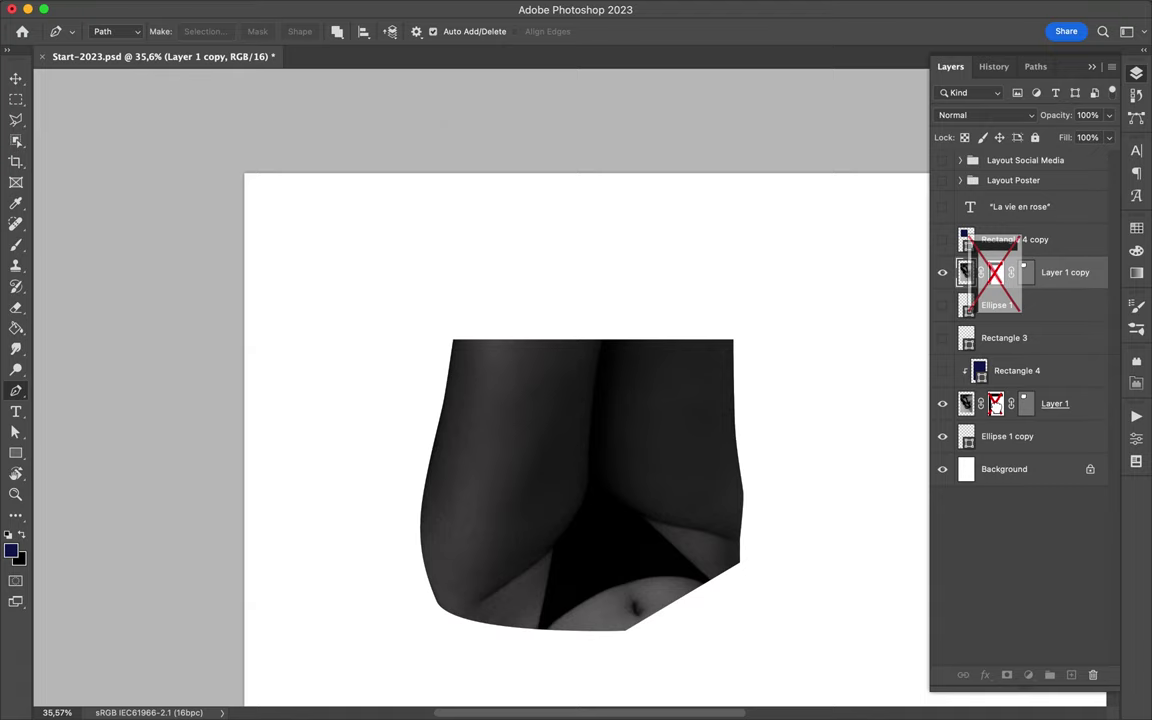
Move the traced vector mask onto the photo copy and delete the old pixel mask
left_click_drag(997, 275, 997, 272)
left_click(564, 253)
left_click_drag(995, 403, 1090, 676)
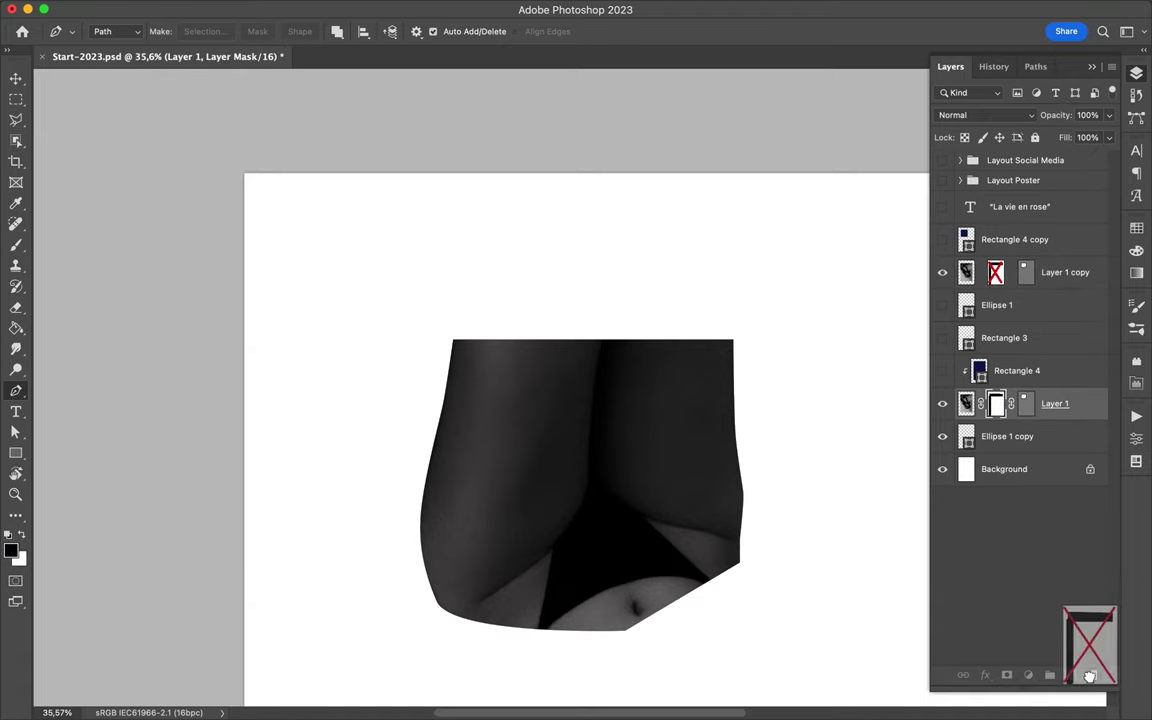
scroll(600, 400, "down", 3)
Remove the outline mask from the original photo and make the hidden layers, including the caption, visible again
left_click_drag(942, 239, 942, 370)
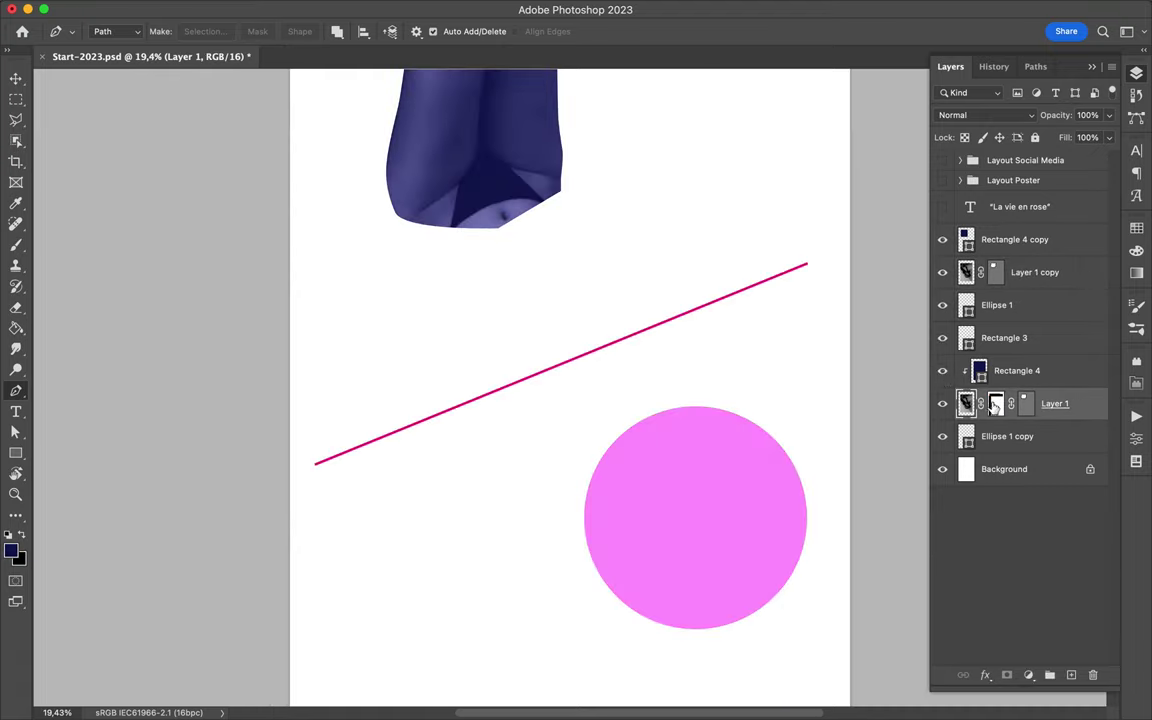
left_click_drag(995, 404, 1092, 675)
left_click(578, 251)
scroll(578, 254, "down", 2)
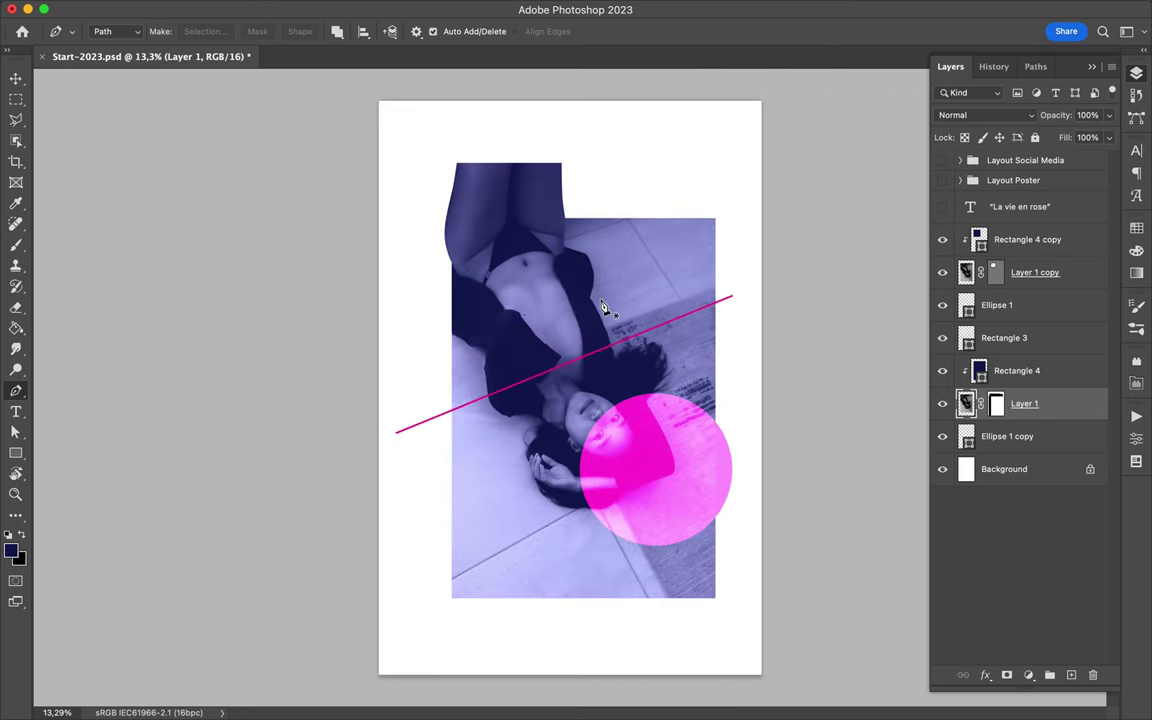
scroll(603, 307, "up", 1)
key("v")
left_click(942, 207)
Add 'bonbon' to the caption, centre its two lines, increase the line spacing, and nudge it into place
double_click(537, 660)
type("bonbon«")
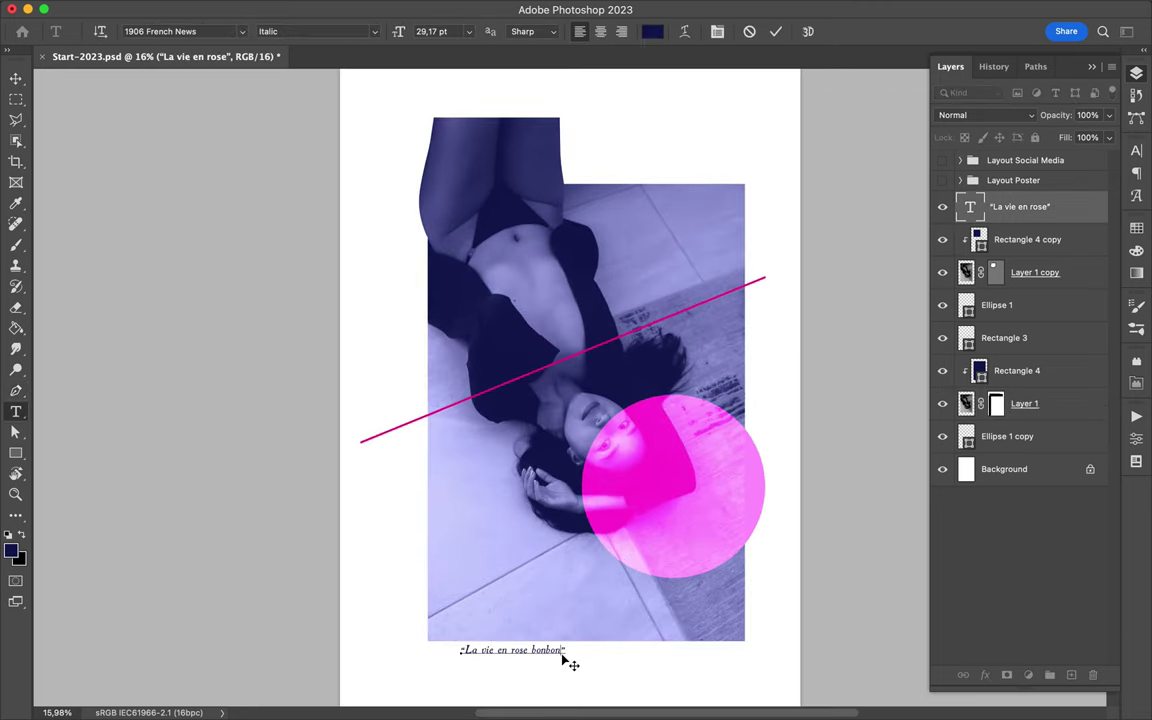
key("ctrl+Return")
left_click_drag(568, 661, 519, 652)
double_click(521, 652)
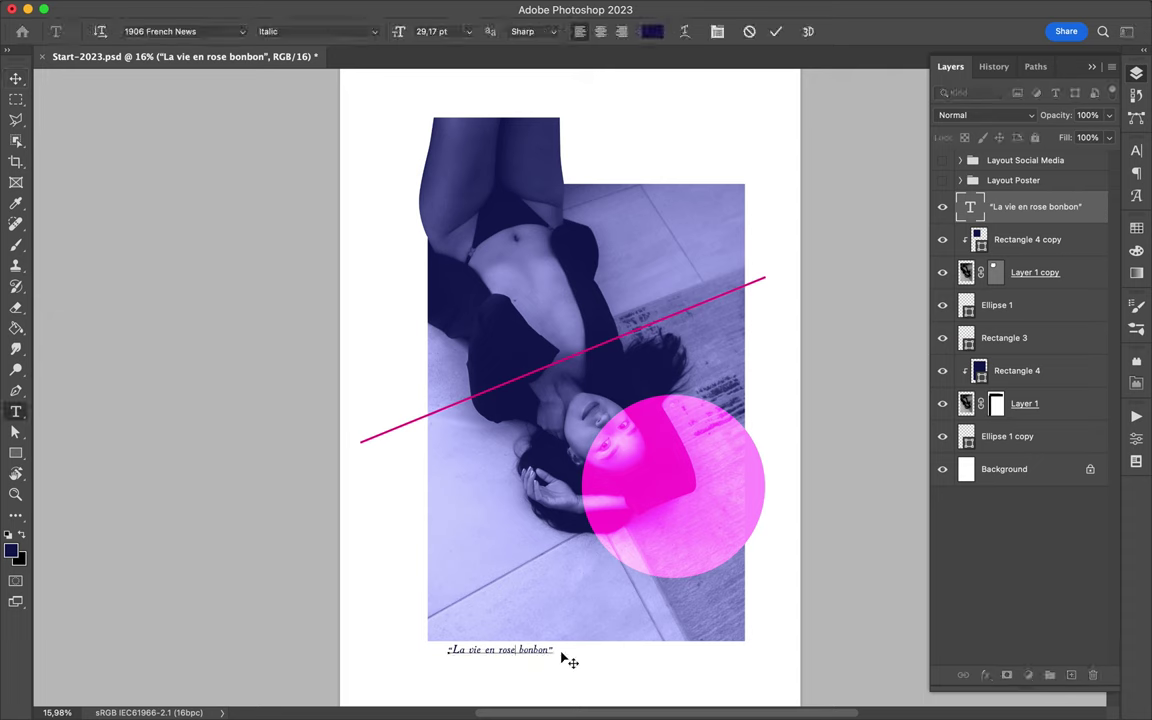
key("ctrl+shift+c")
key("ctrl+t")
key("ctrl+Return")
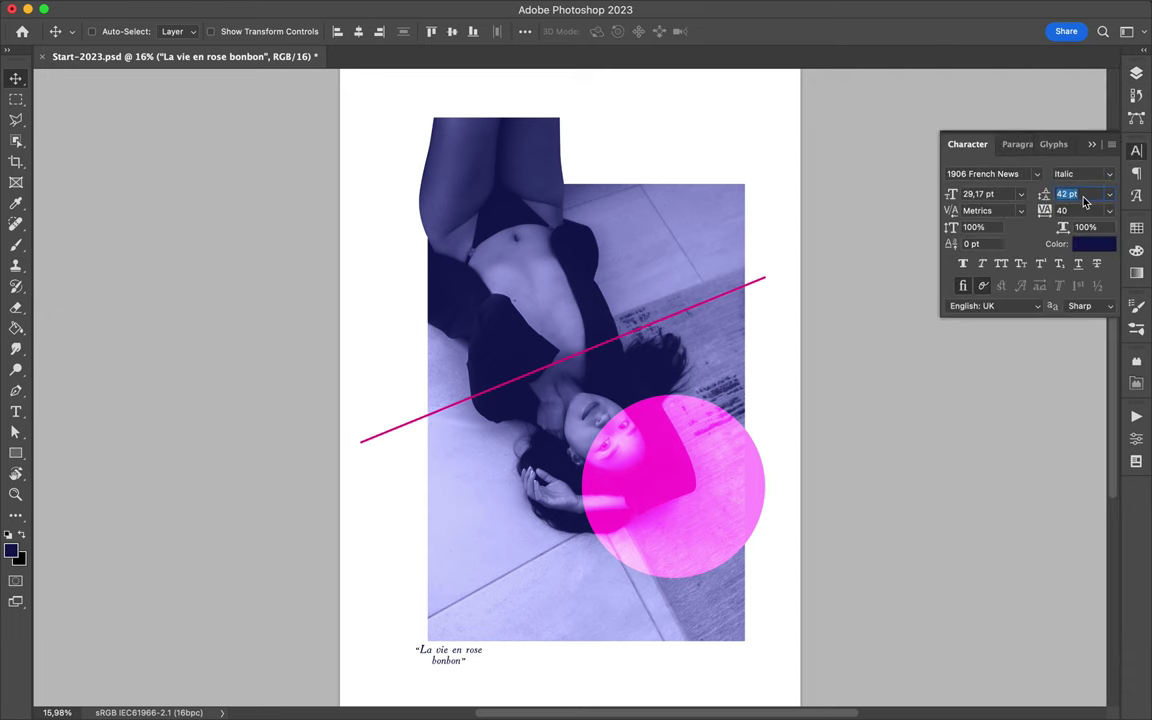
key("Up")
scroll(442, 563, "up", 2)
left_click_drag(442, 563, 461, 512)
Insert curly quotation marks around the caption from the Glyphs panel
double_click(418, 503)
left_click(419, 503)
left_click(1053, 144)
scroll(1037, 307, "down", 2)
scroll(1037, 307, "down", 5)
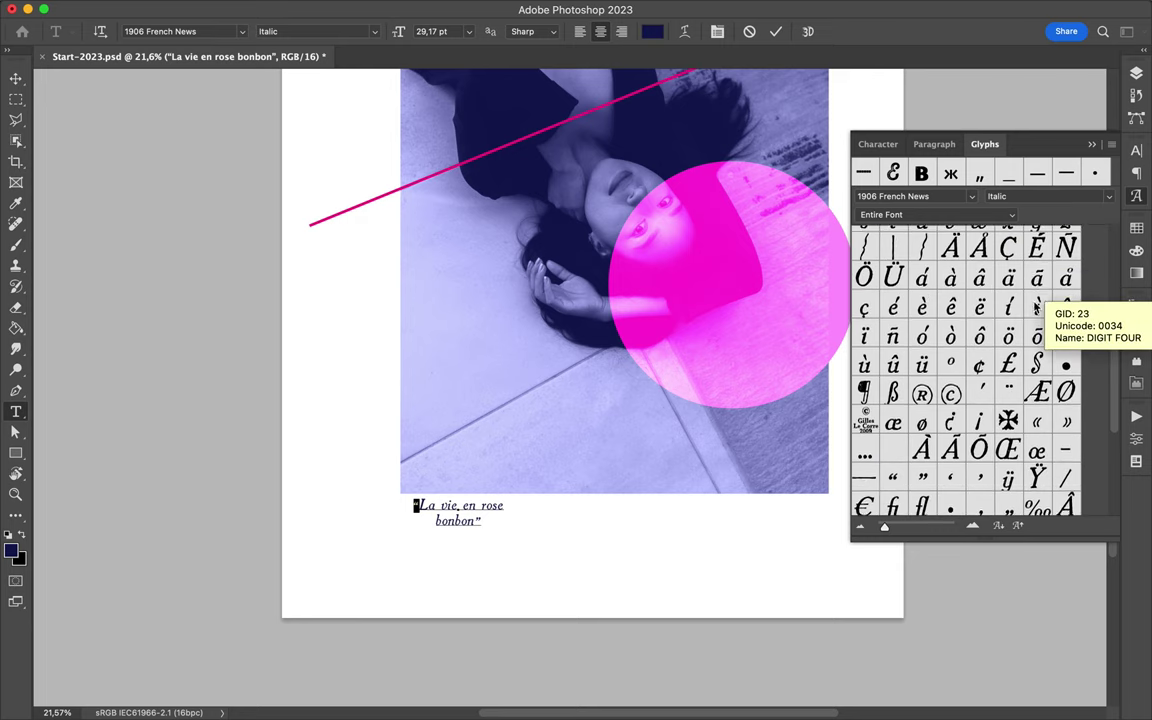
scroll(1037, 307, "down", 3)
scroll(1049, 398, "down", 3)
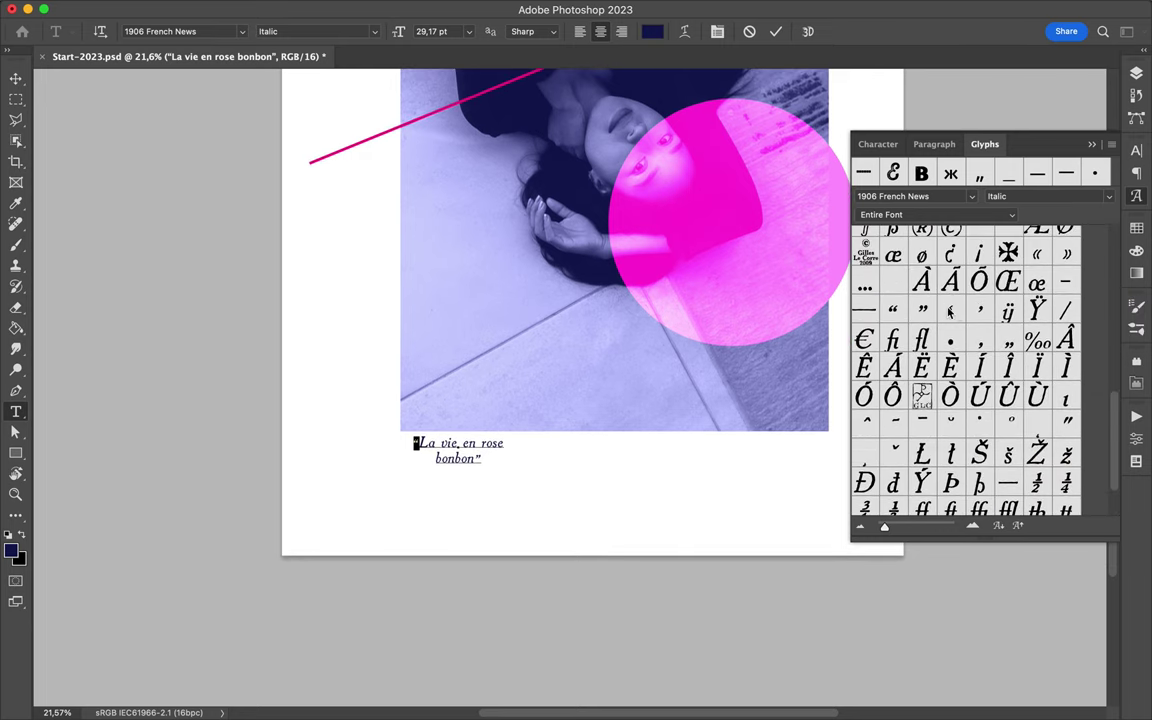
left_click(1133, 119)
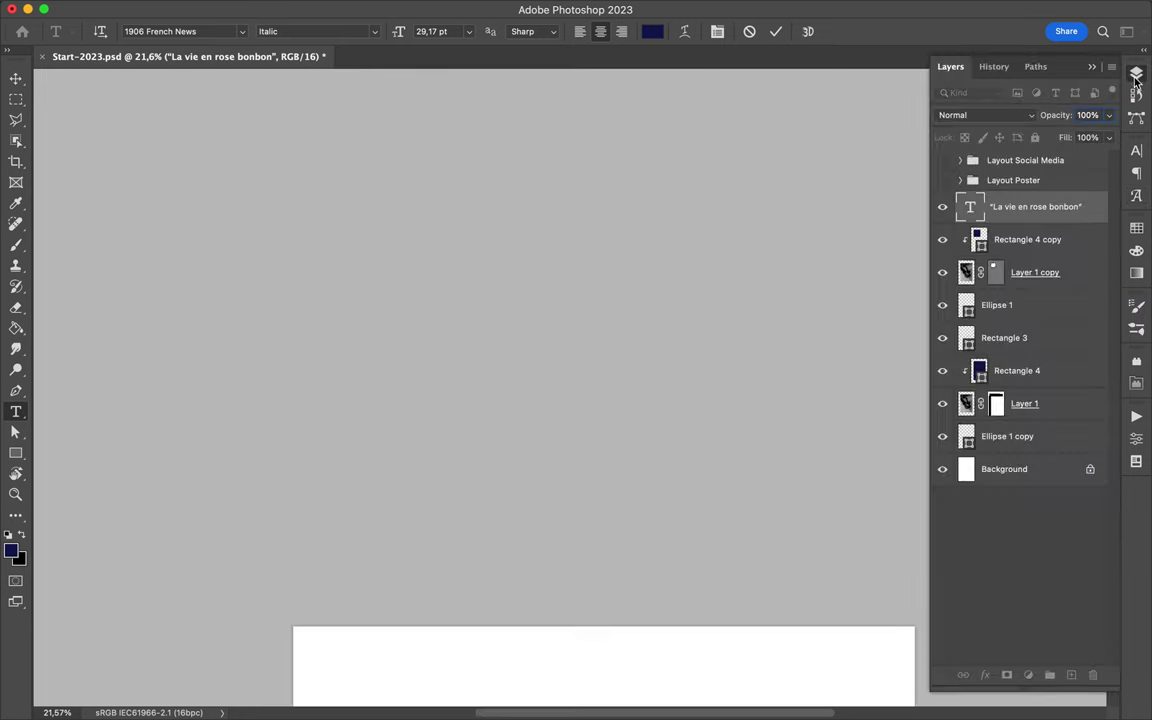
Fill the Background layer with navy using Edit > Fill
key("ctrl+0")
key("v")
key("ctrl+s")
left_click(770, 9)
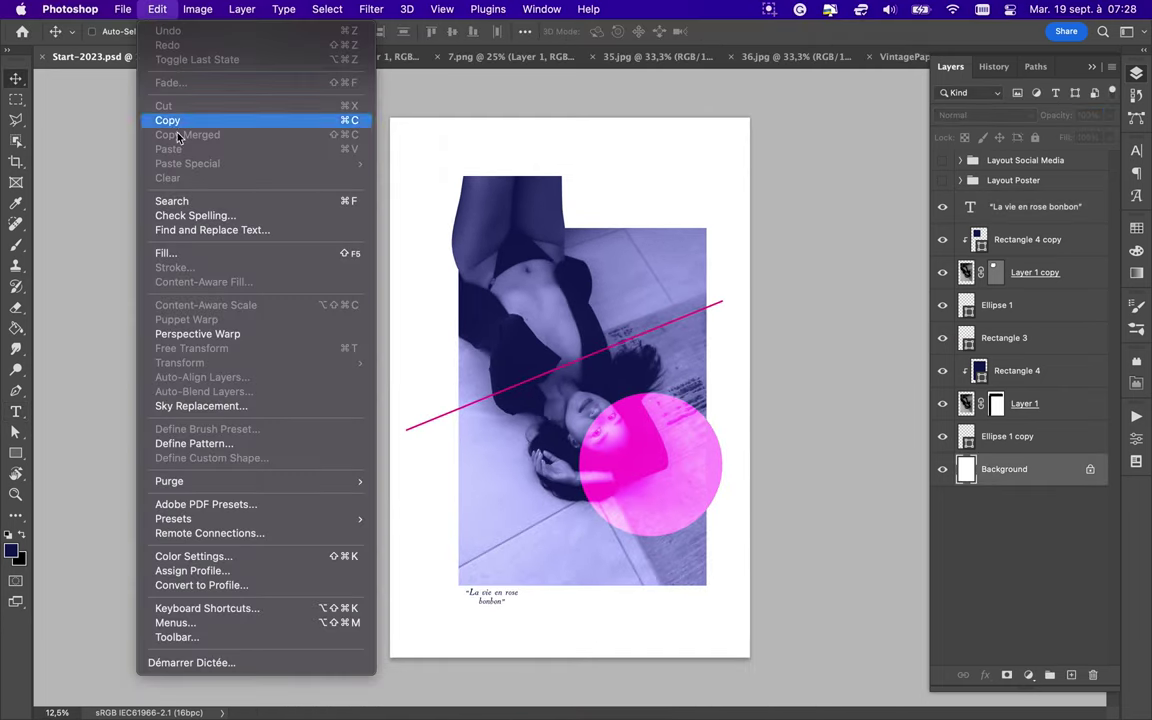
left_click(157, 245)
left_click(585, 285)
left_click(1136, 228)
left_click(990, 269)
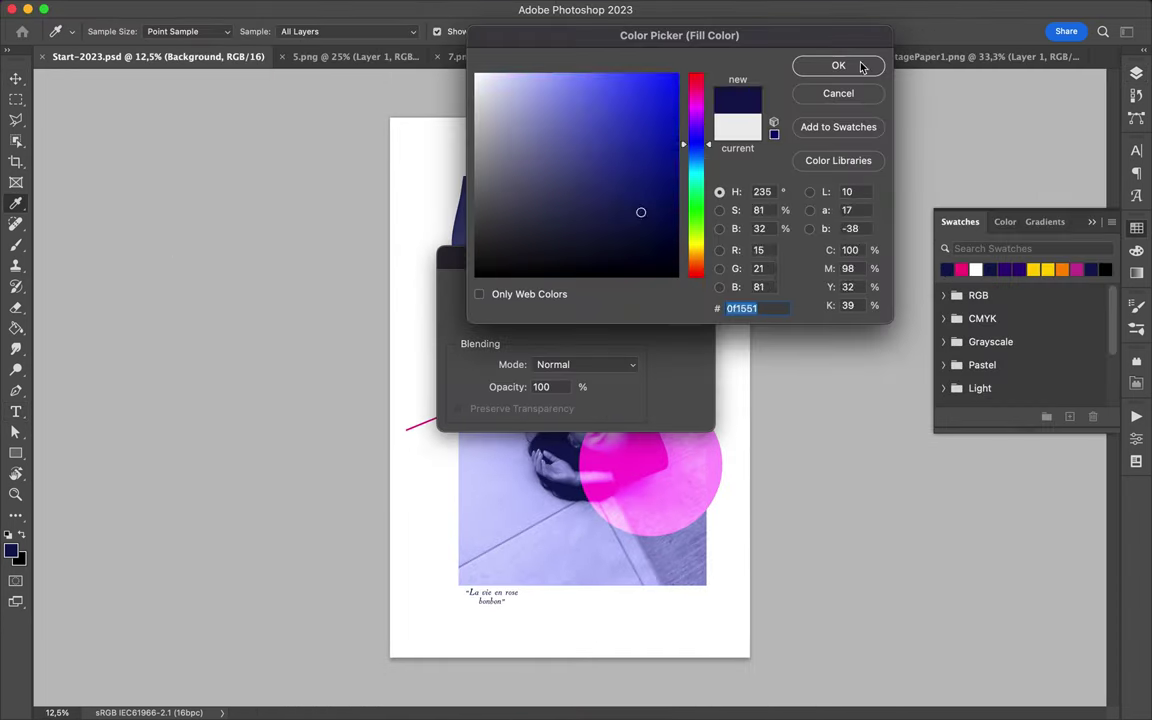
left_click(838, 65)
left_click(685, 286)
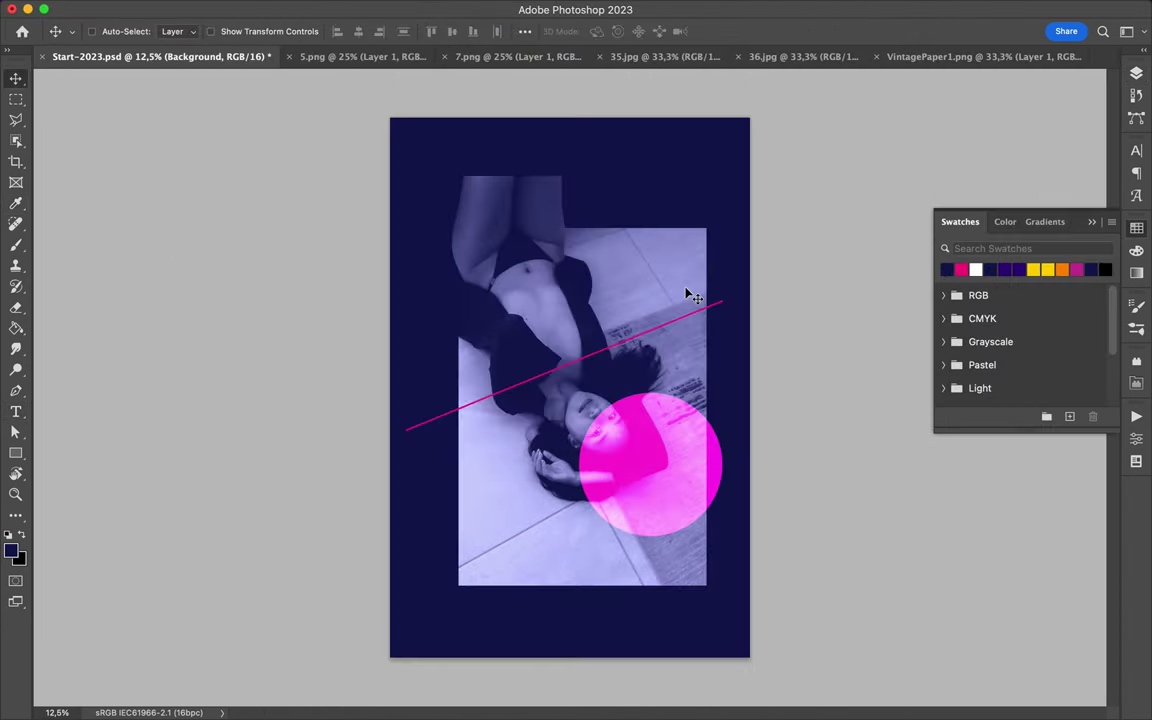
Colour the caption white from the Swatches panel and bring up the 5.png grain texture
left_click(549, 588, "super")
left_click(1136, 73)
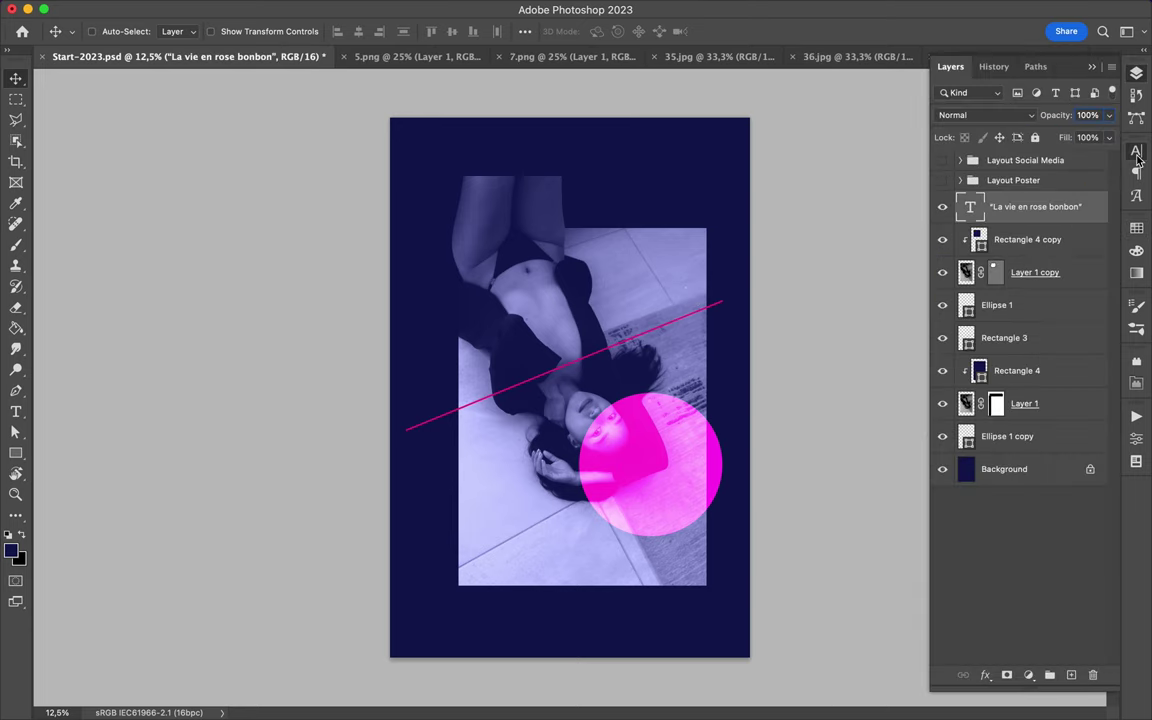
left_click(1136, 152)
left_click(1090, 245)
left_click(1136, 228)
left_click(947, 269)
left_click(838, 65)
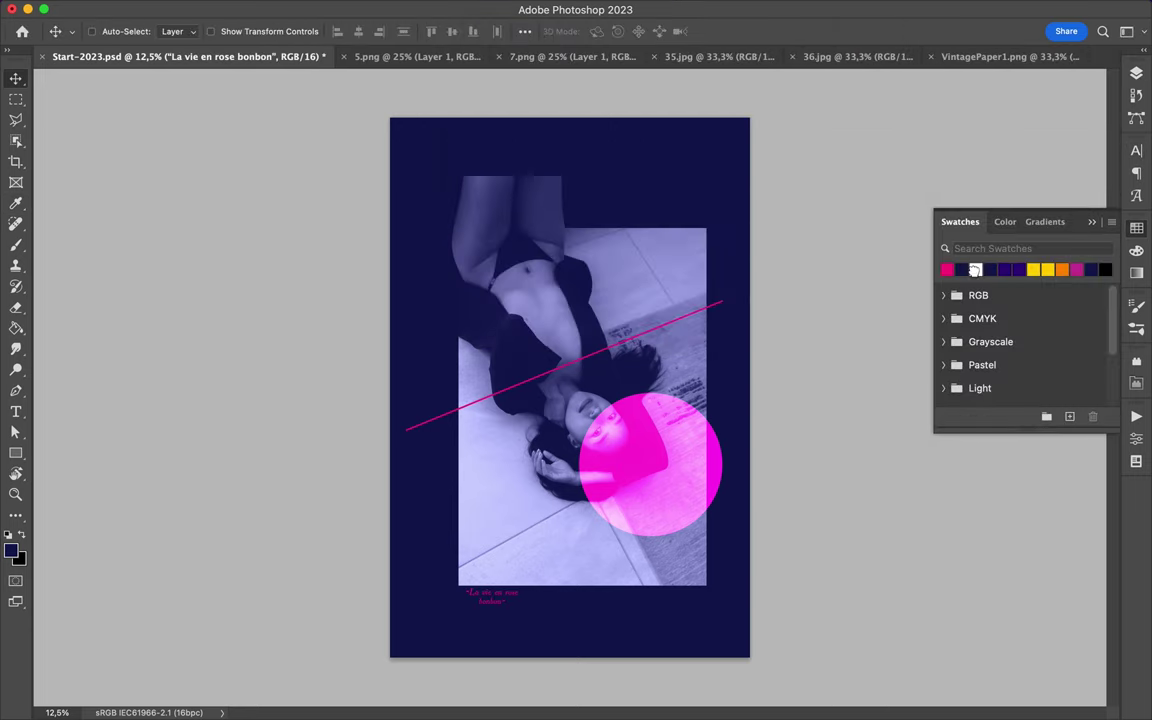
left_click(1092, 221)
left_click(350, 56)
left_click_drag(902, 206, 594, 296)
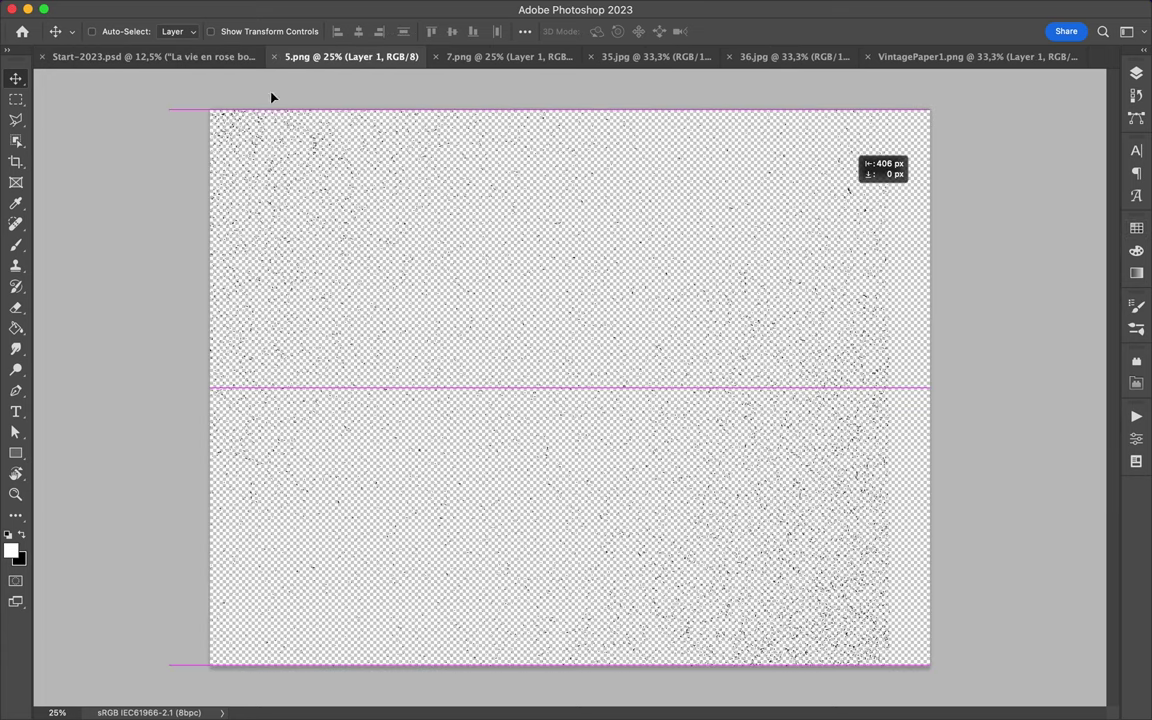
Accept the bit-depth conversion, draw a rectangle over the upper poster, and clip it to the texture
left_click(594, 290)
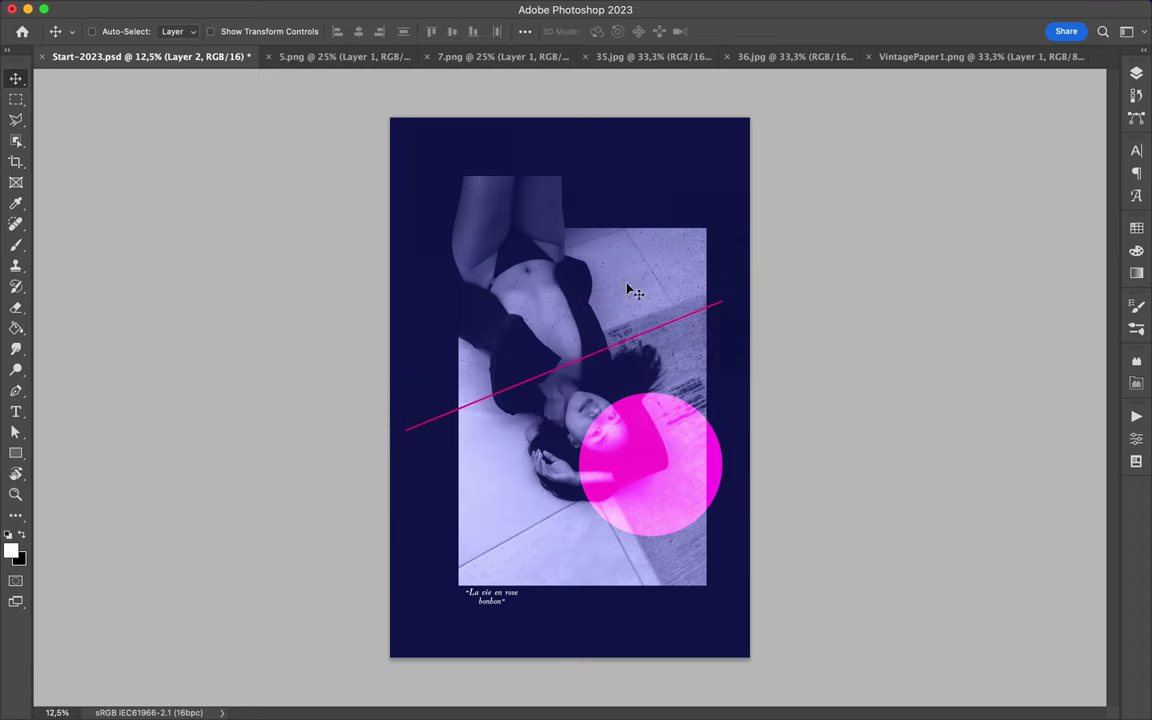
key("u")
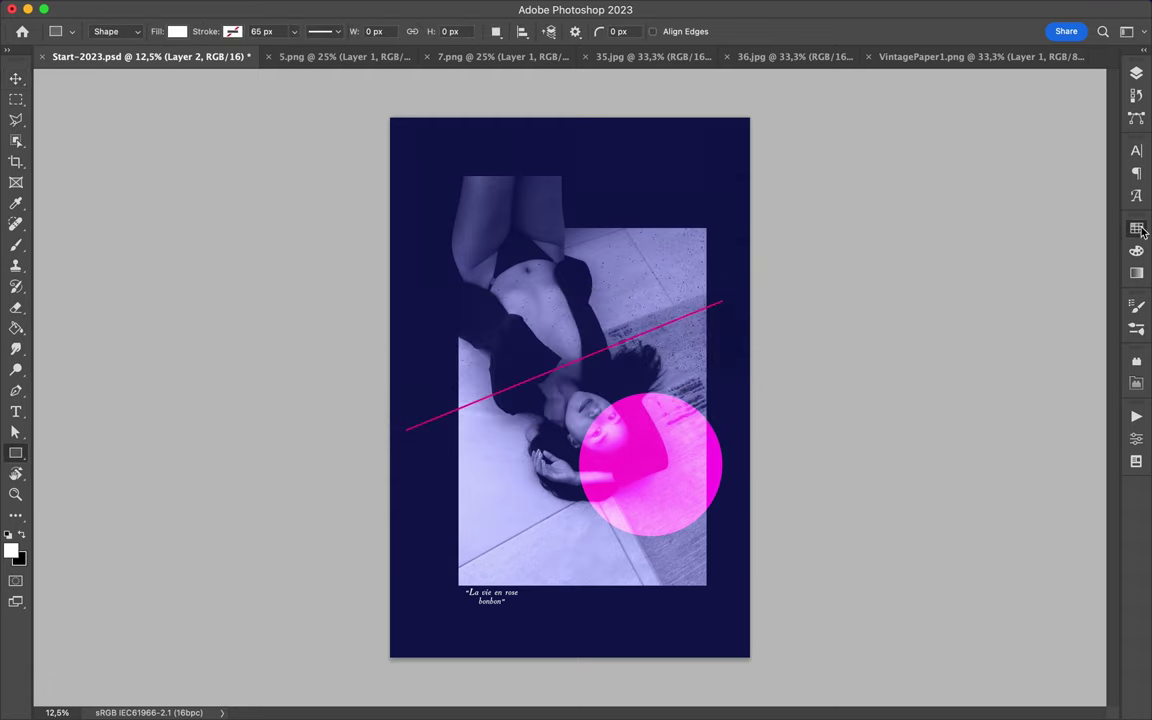
left_click_drag(390, 118, 751, 407)
left_click(1025, 224, "alt")
key("ctrl+e")
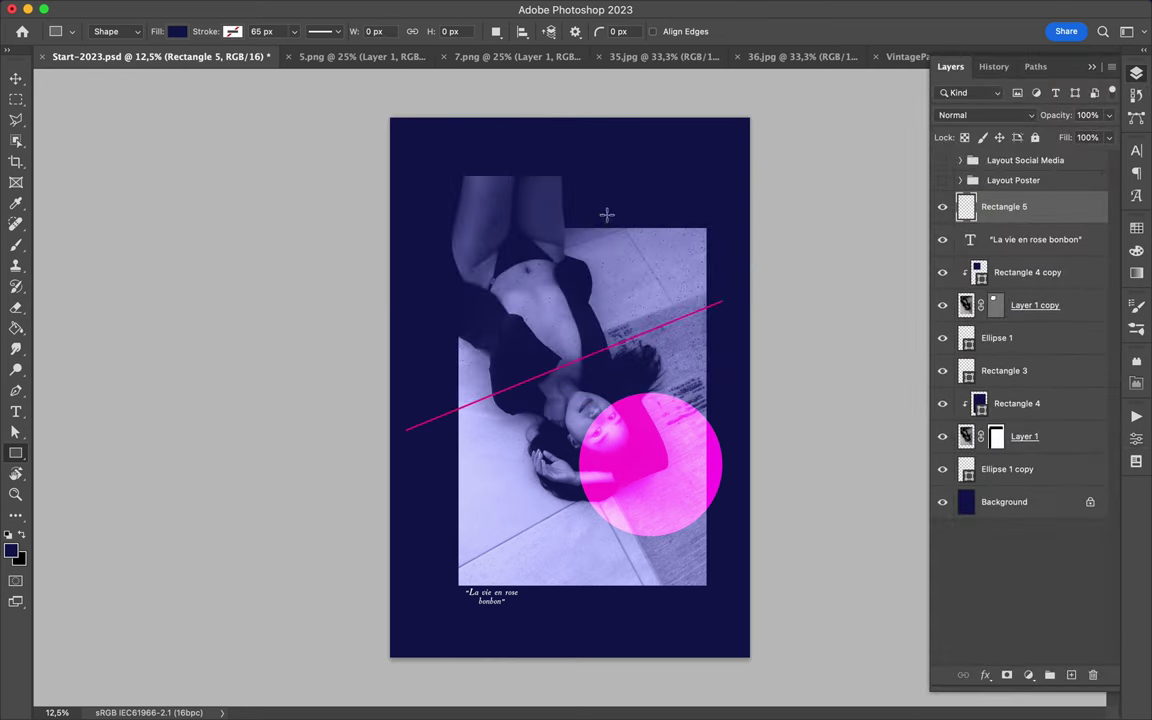
Undo an accidental merge and rotate the grain texture 90 degrees
key("ctrl+t")
left_click_drag(800, 240, 764, 464)
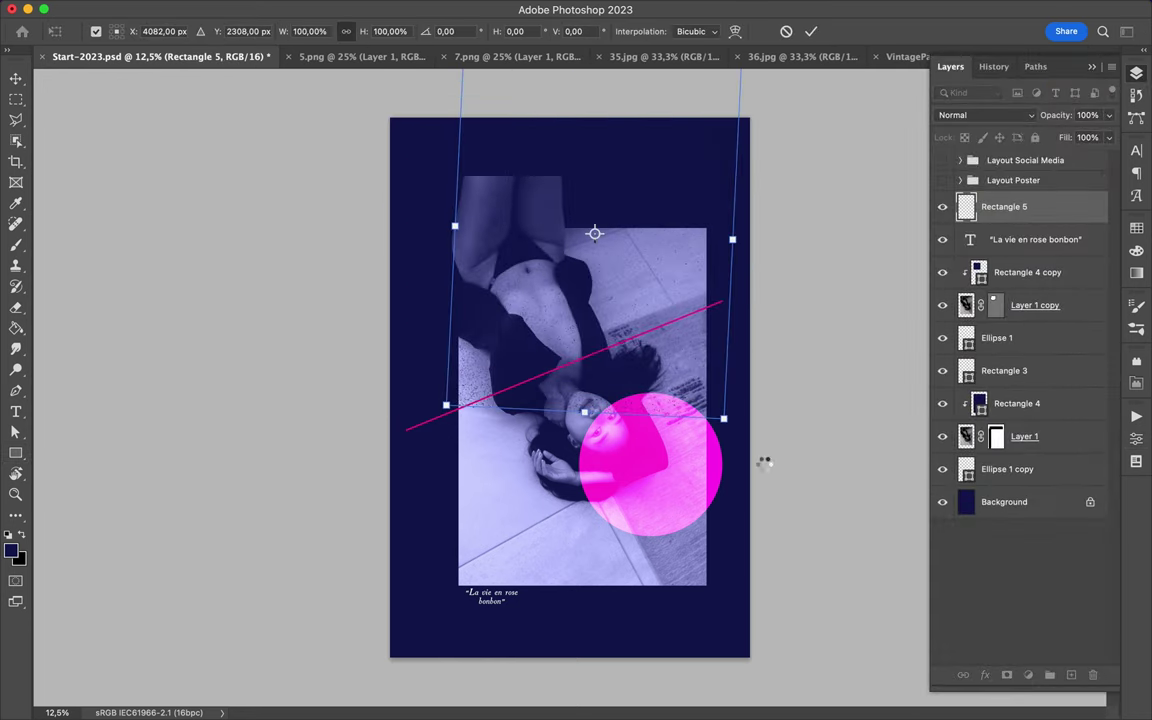
key("Escape")
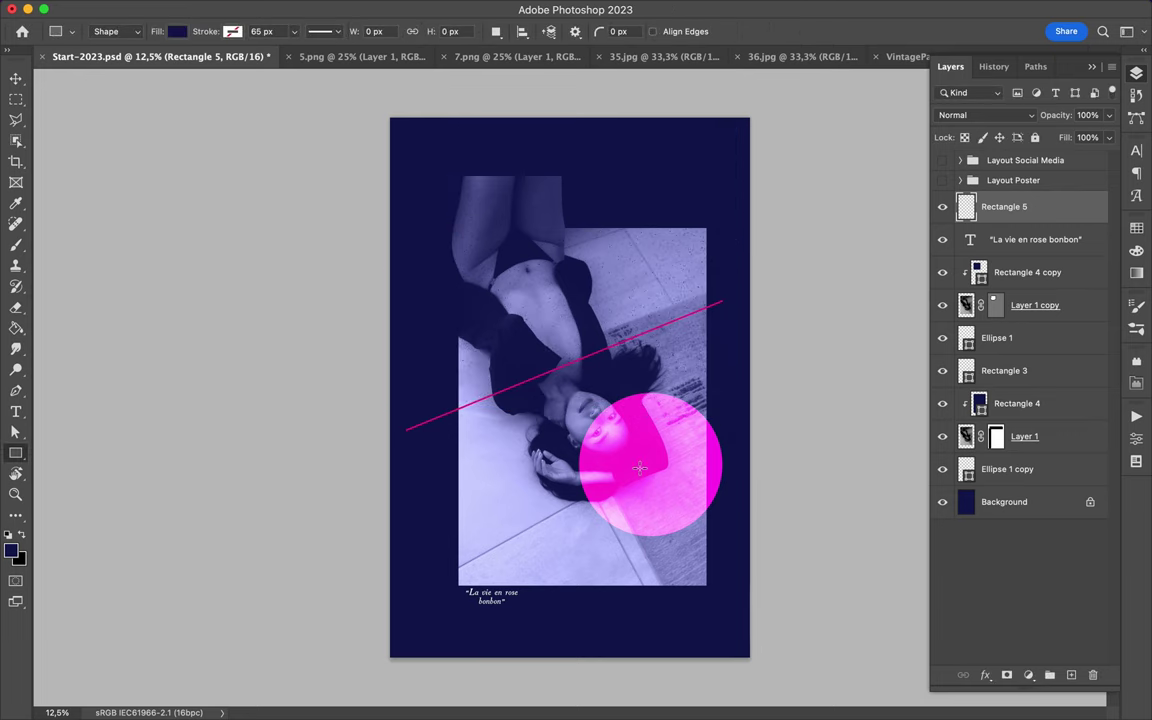
key("ctrl+z")
key("ctrl+t")
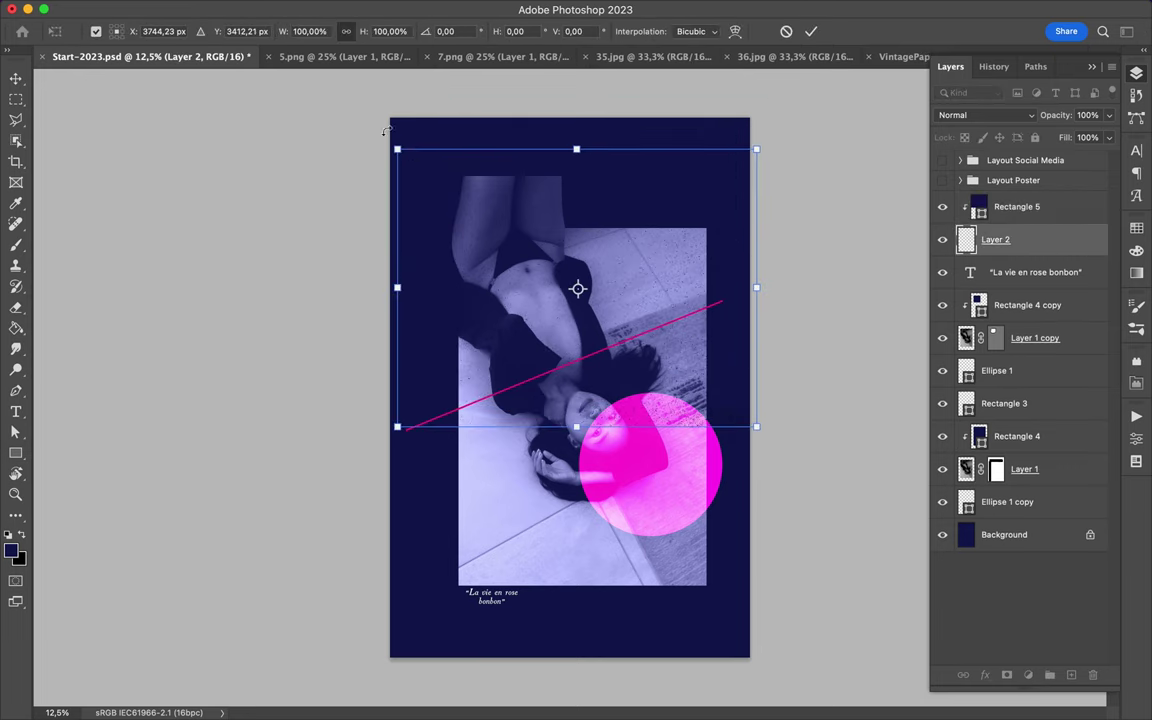
left_click_drag(386, 131, 679, 146)
key("u")
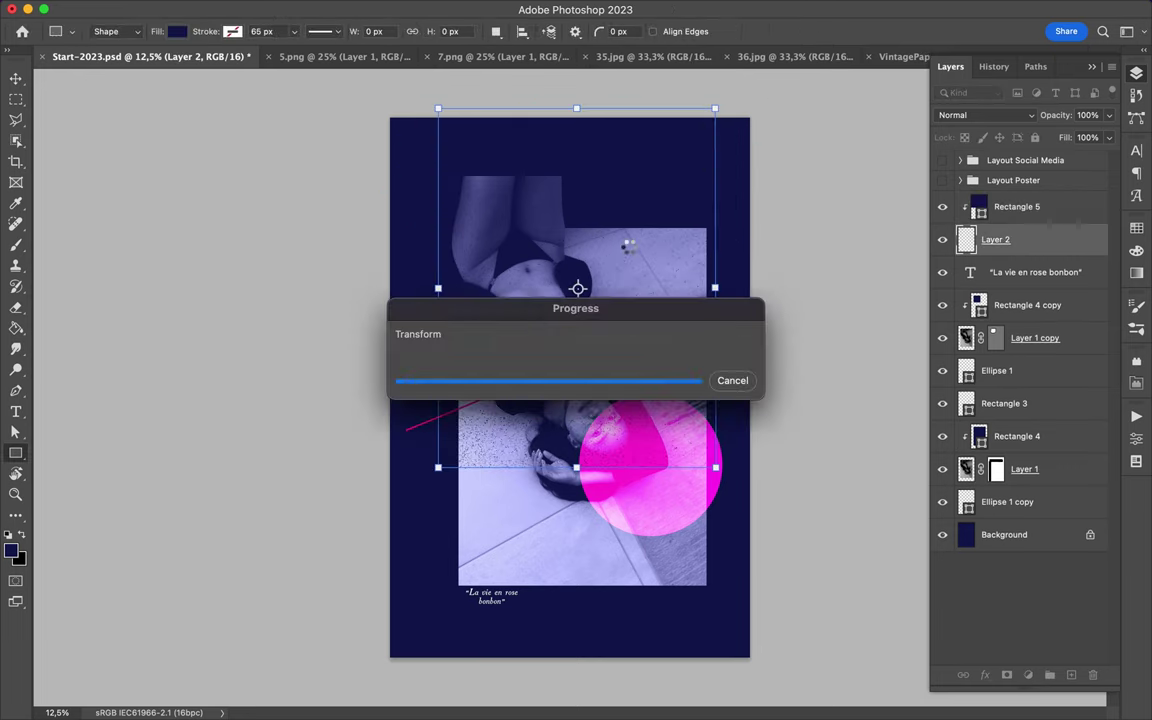
Fit Rectangle 5 and the texture over the photo, then move Rectangle 5 below the photo layers
key("v")
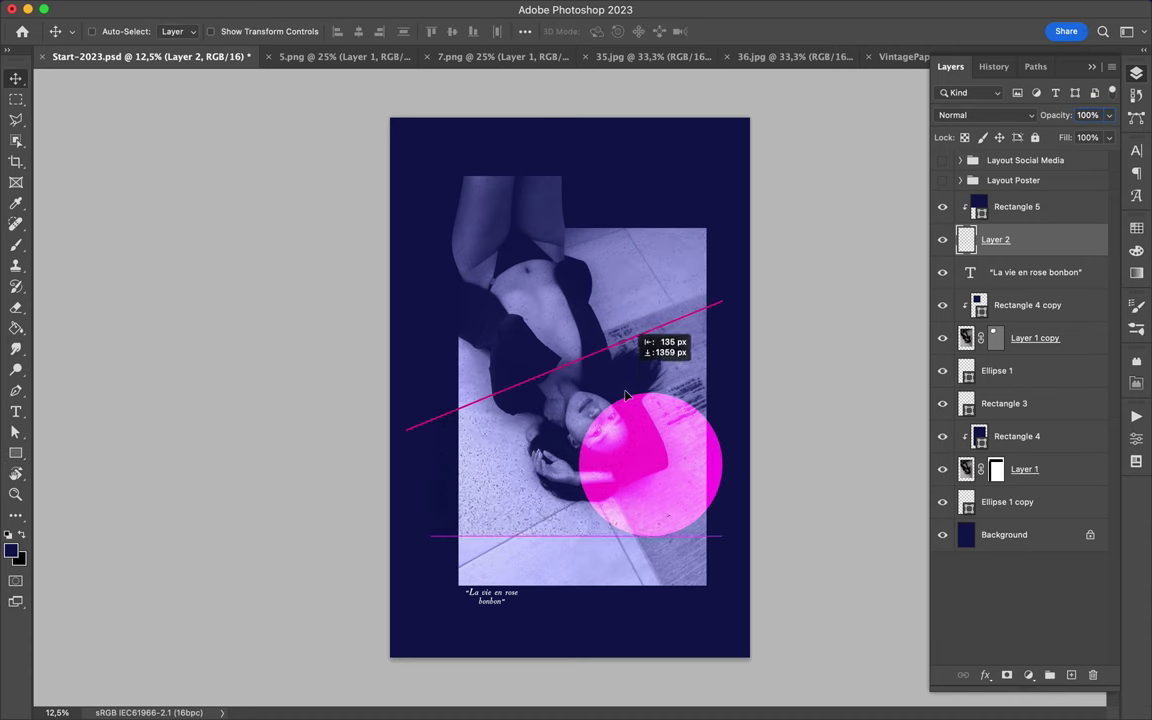
left_click(1017, 206)
left_click_drag(634, 254, 476, 106)
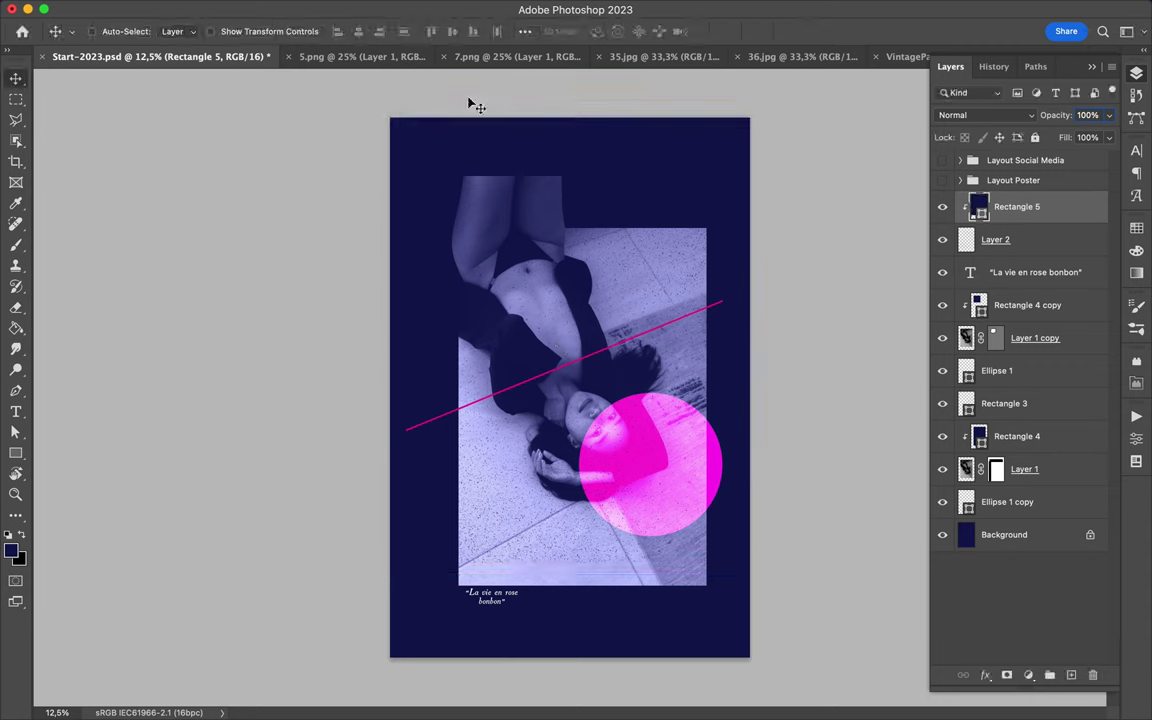
left_click(1047, 240)
left_click(1045, 215)
left_click(1040, 239, "shift")
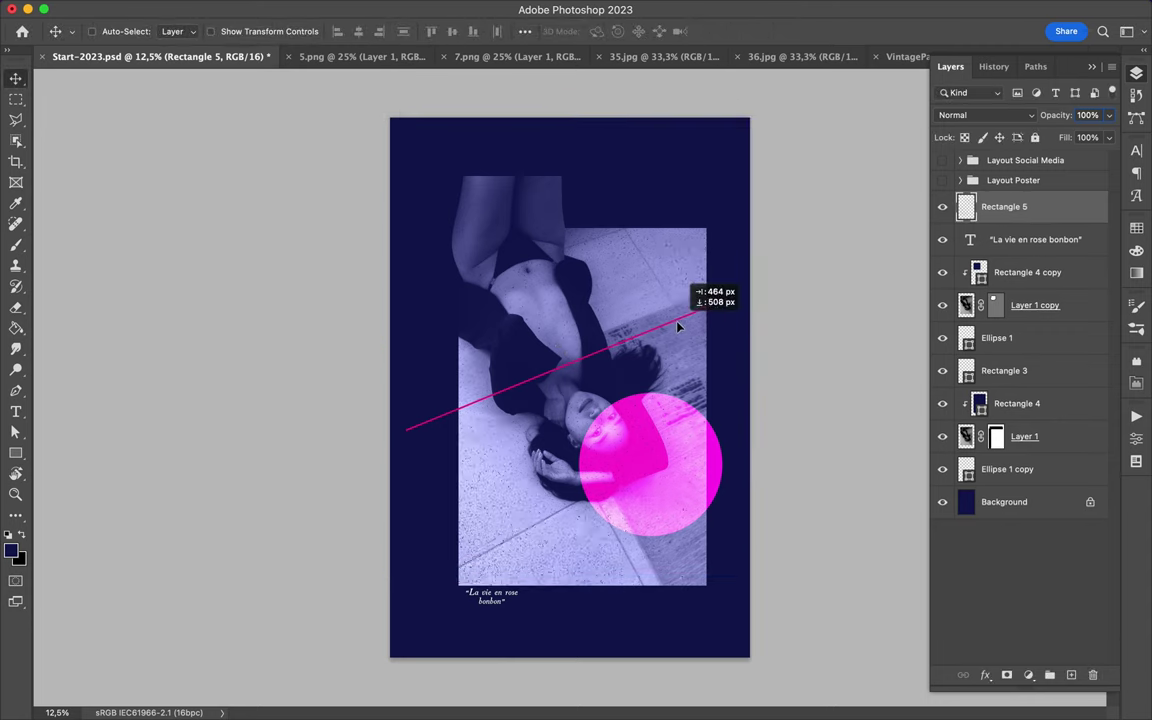
key("ctrl+t")
left_click_drag(638, 279, 629, 270)
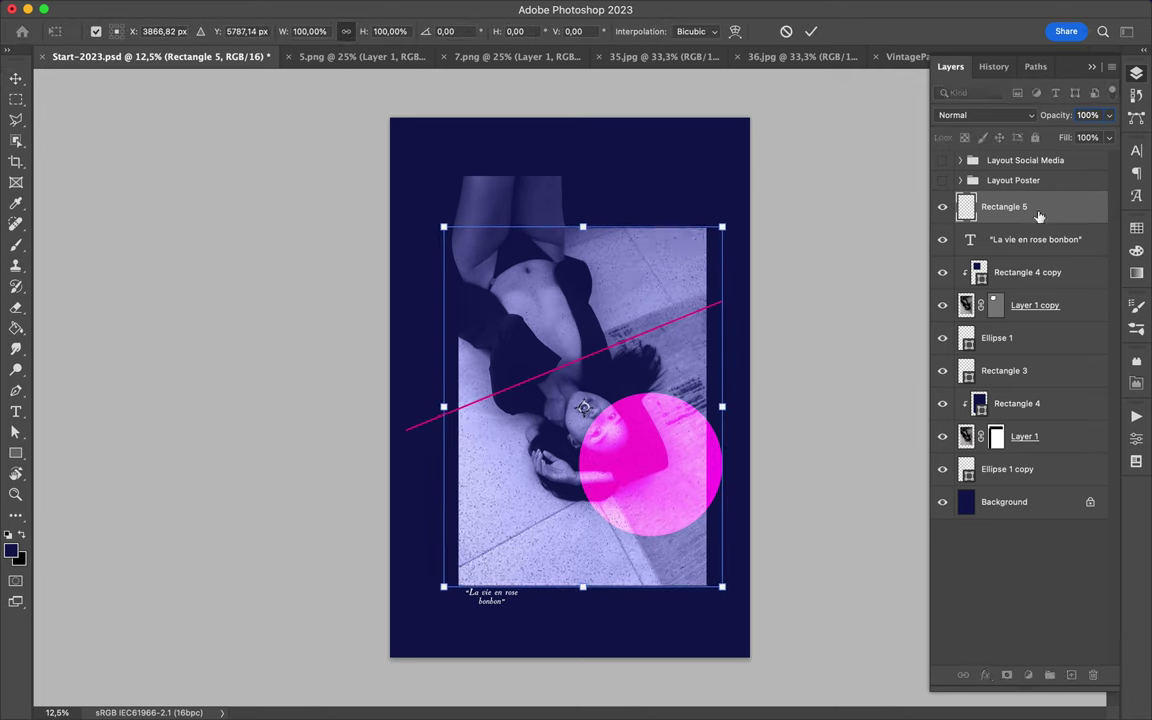
key("Return")
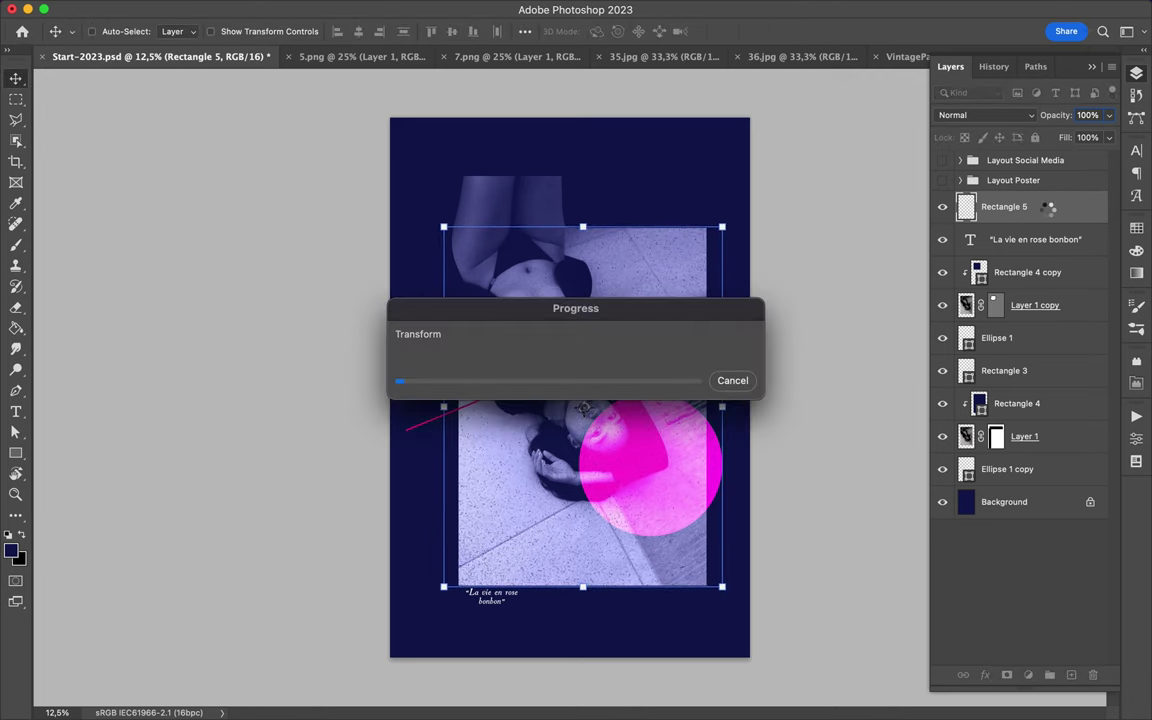
left_click_drag(1048, 207, 1043, 384)
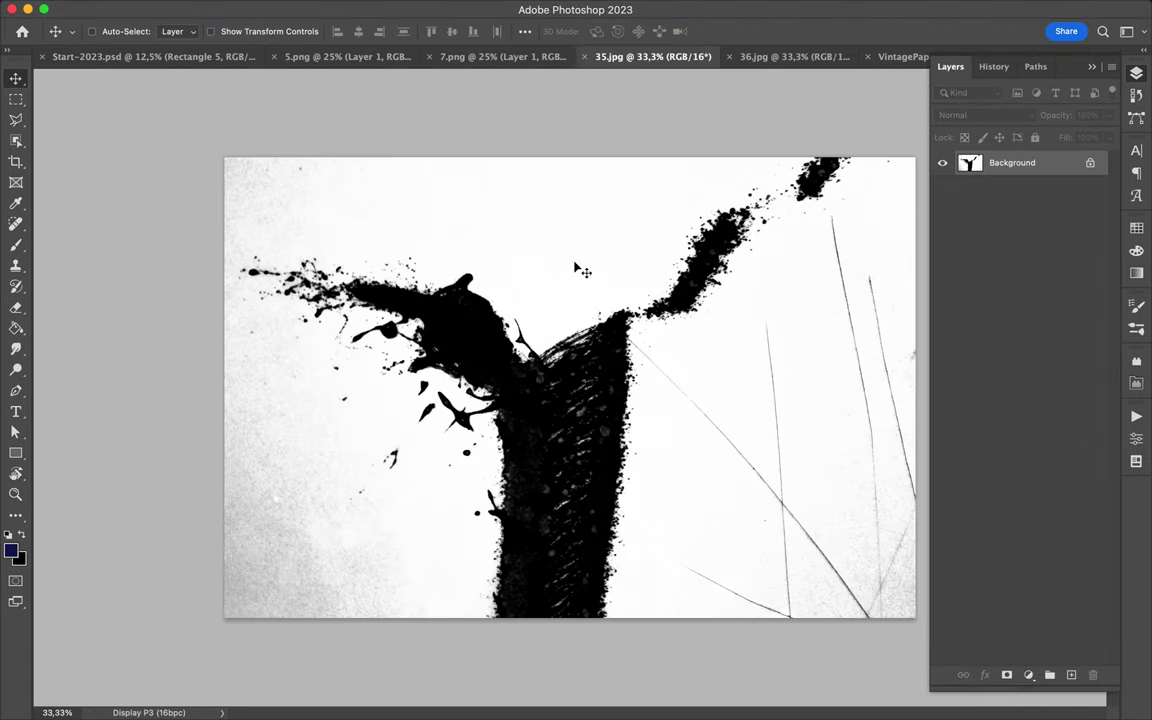
Drag the 36.jpg splatter into the poster and set its blend mode to Divide
left_click(795, 56)
left_click(1090, 162)
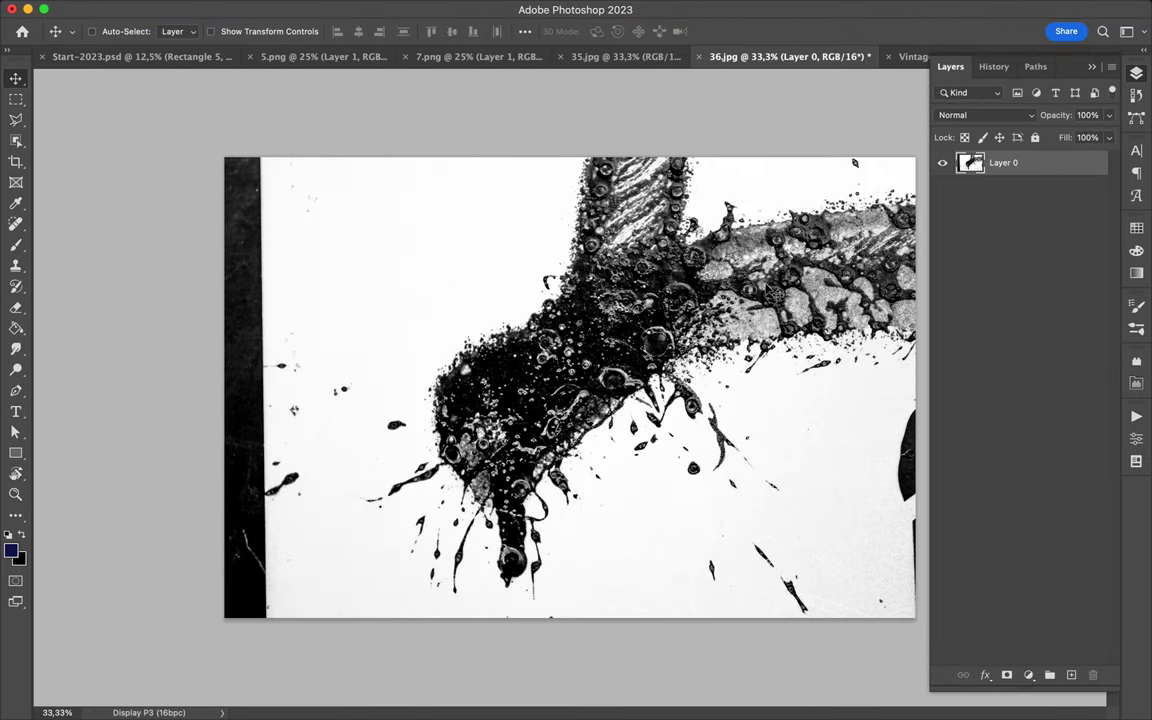
left_click_drag(560, 300, 625, 365)
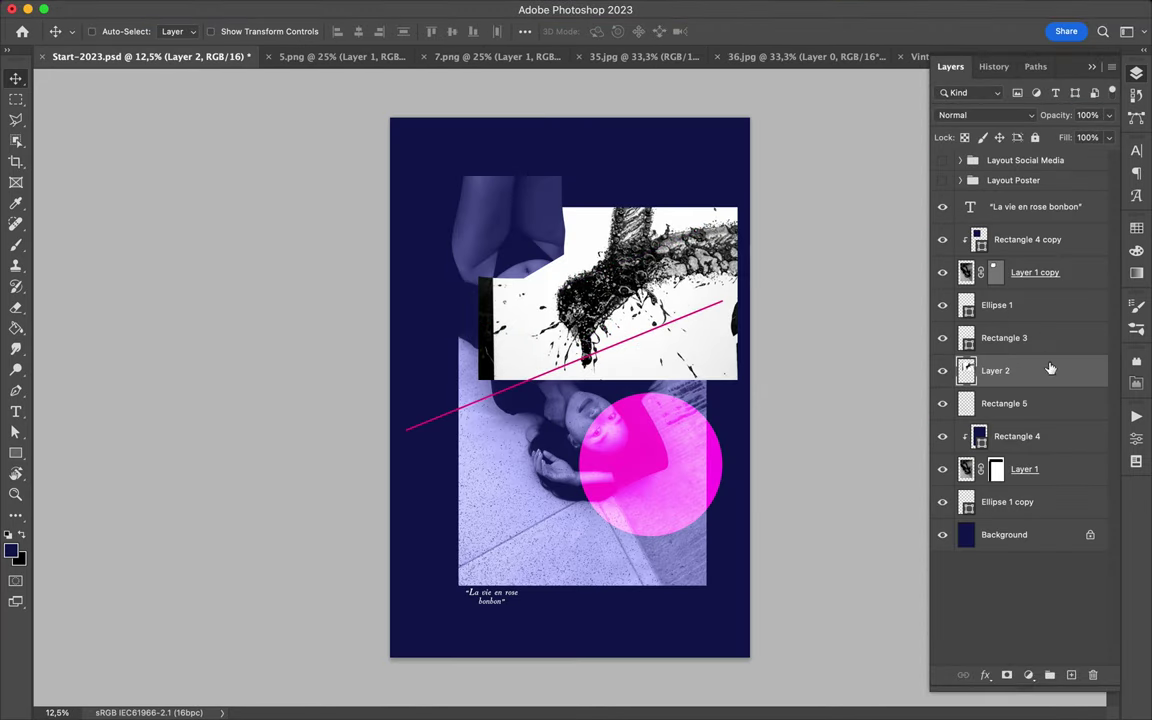
left_click(985, 115)
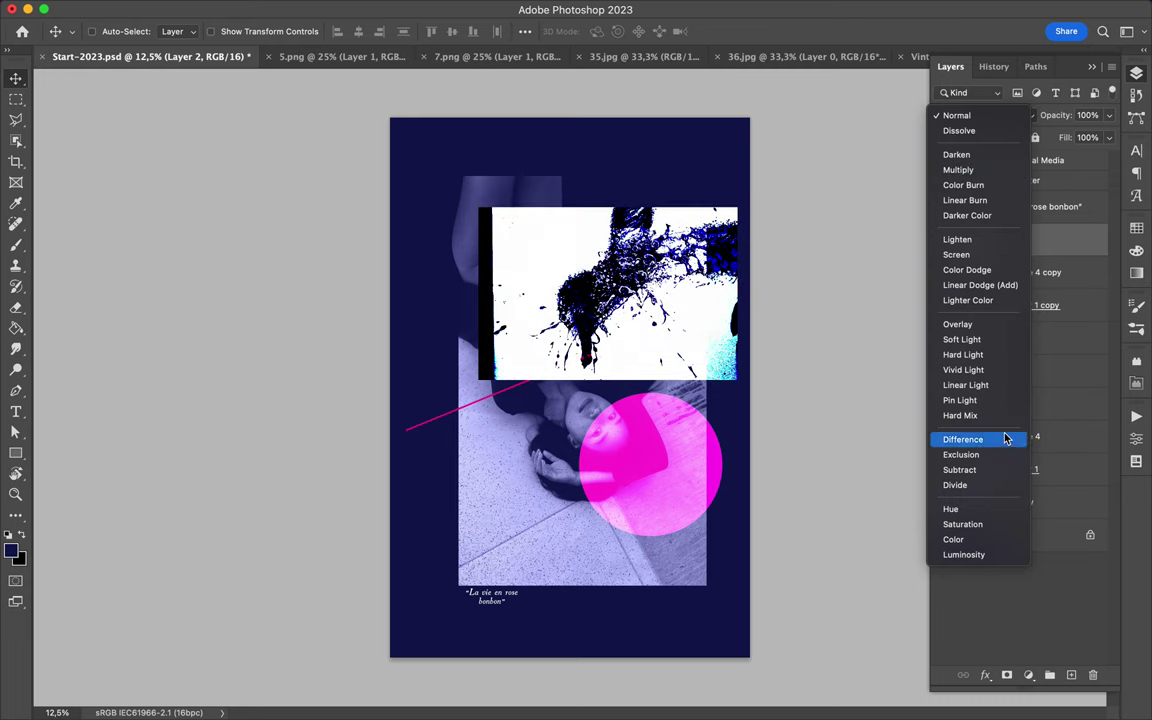
left_click(1003, 492)
left_click_drag(683, 271, 695, 271)
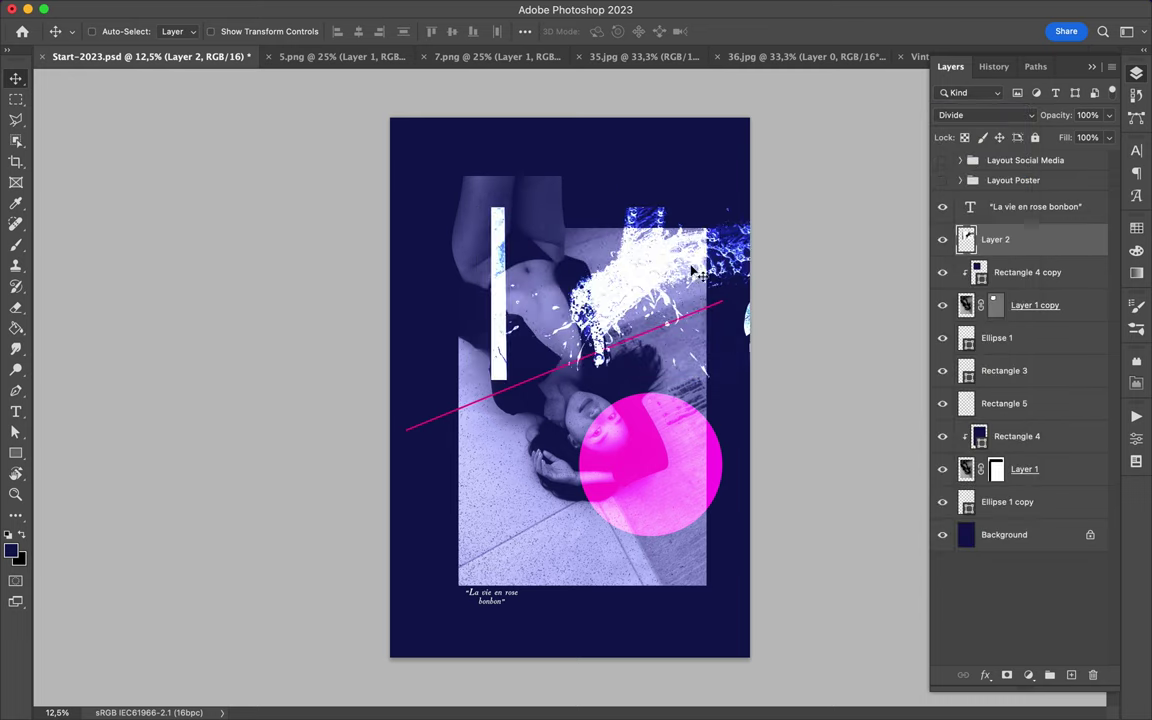
left_click(1022, 117)
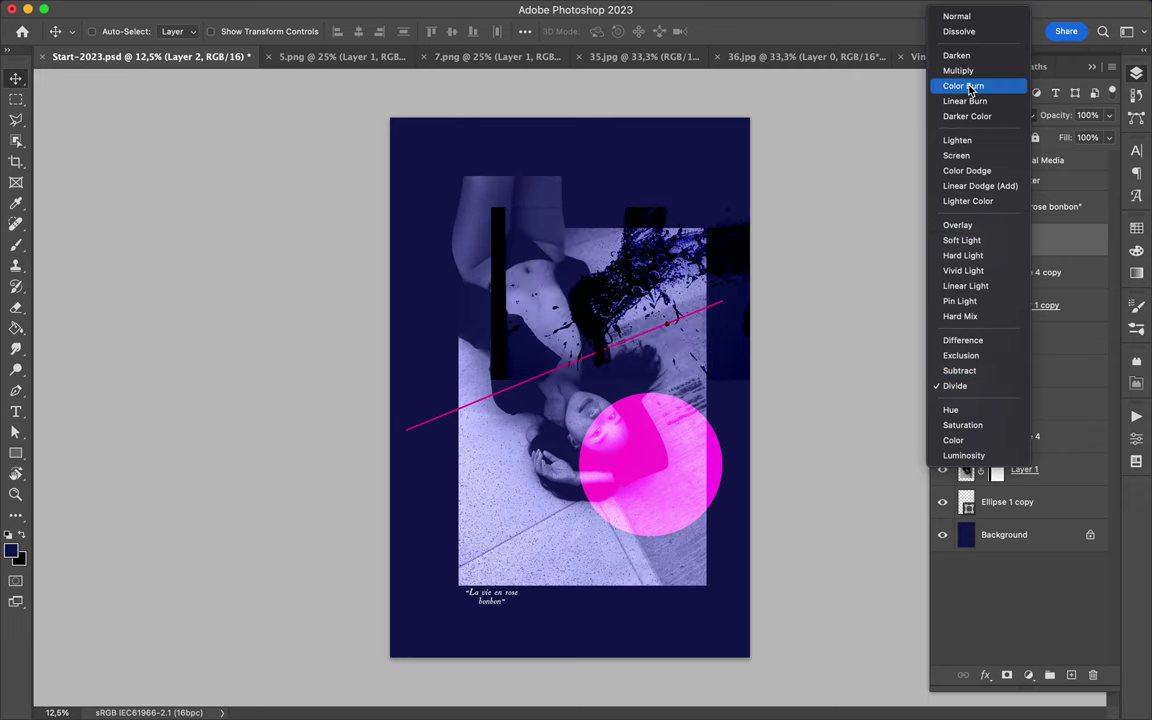
left_click(897, 185)
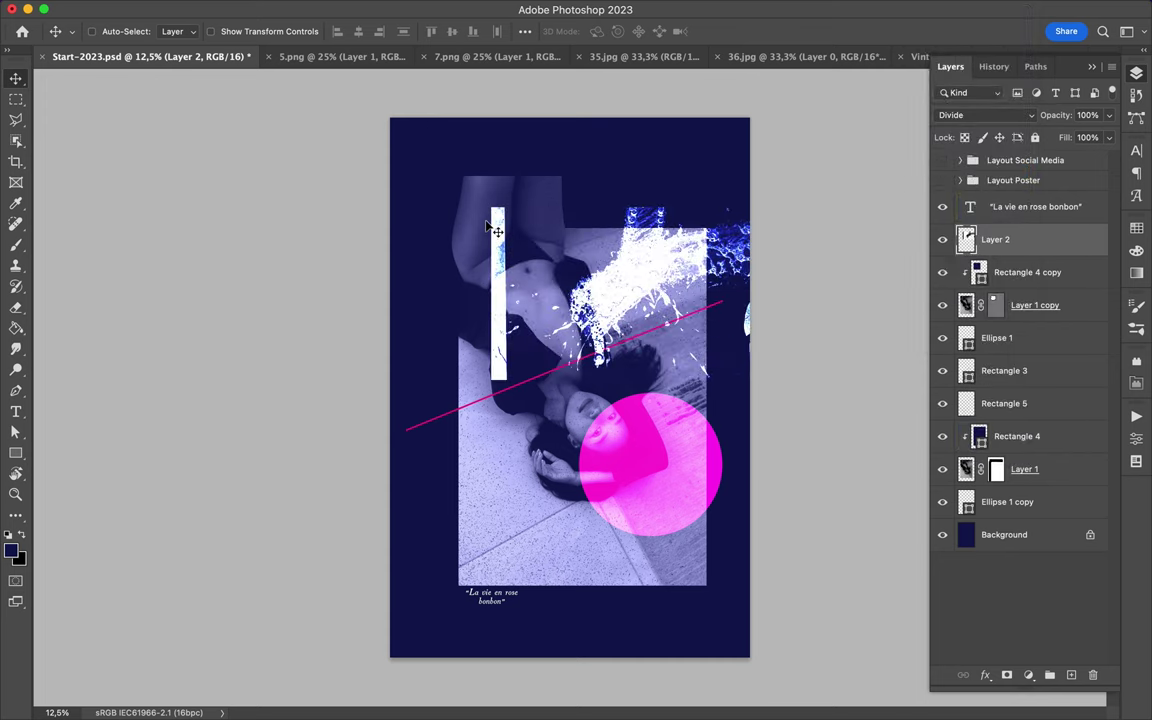
Delete the white bar on the splatter's left and shift the splash up and left
key("m")
left_click_drag(481, 199, 507, 392)
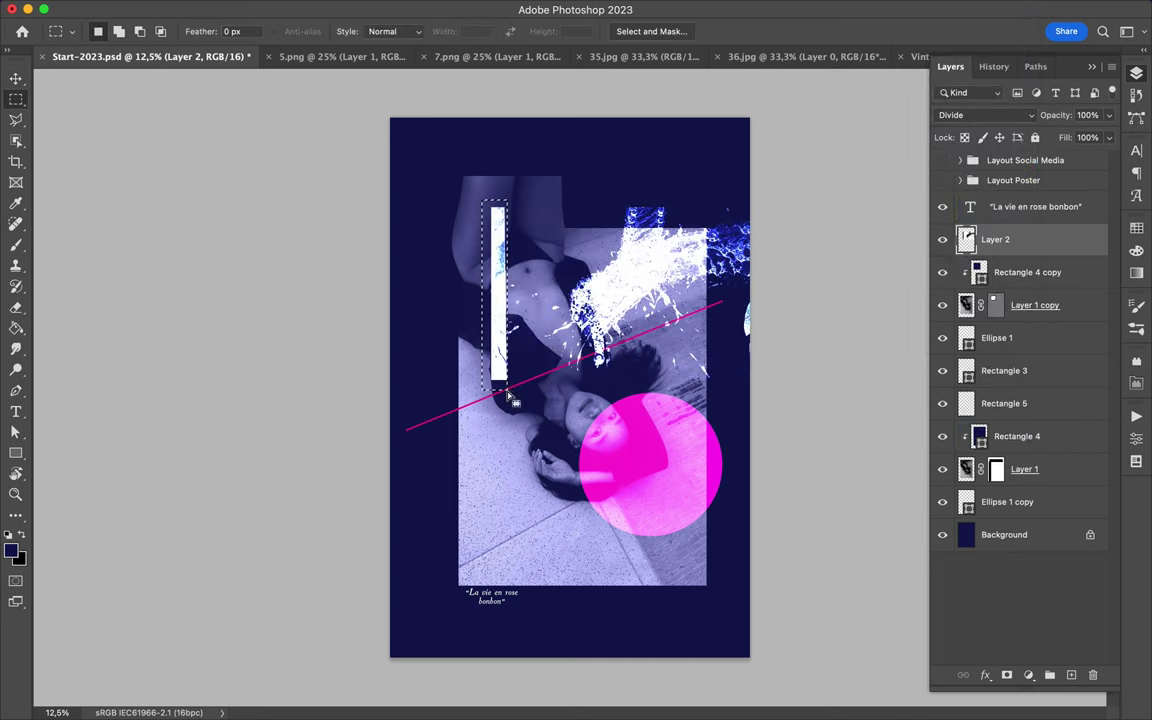
key("Delete")
key("ctrl+d")
key("v")
left_click_drag(558, 261, 533, 249)
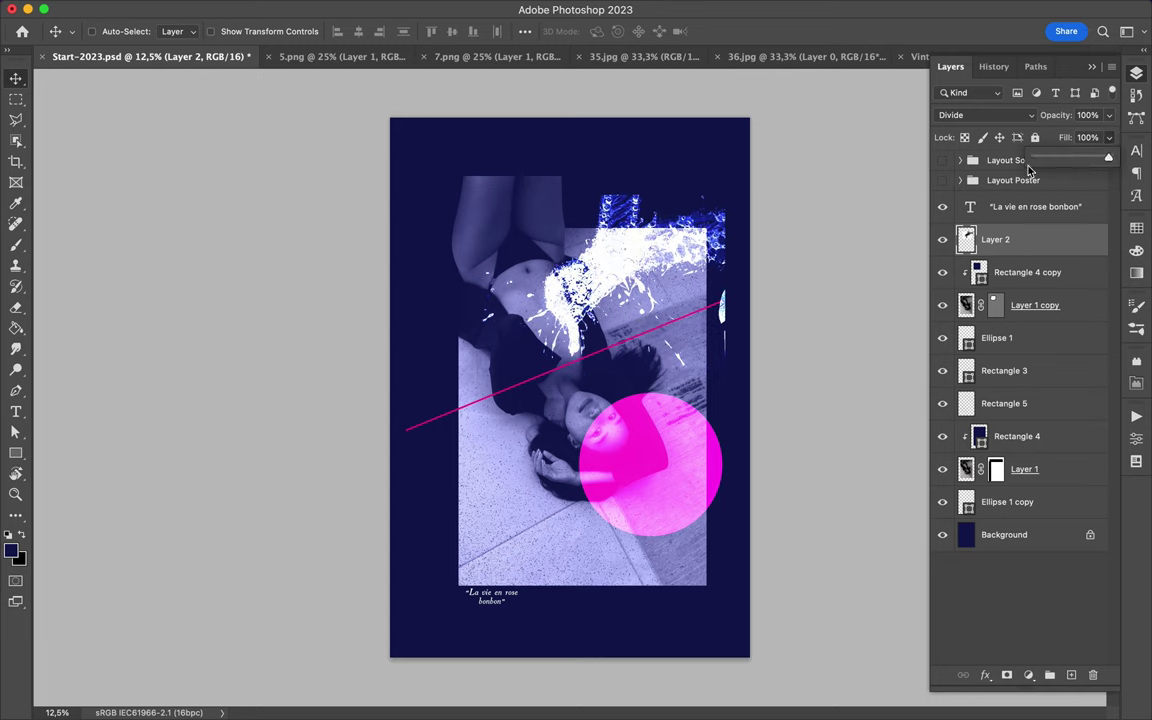
Reapply the splatter's blend mode and close 36.jpg without saving
left_click(980, 115)
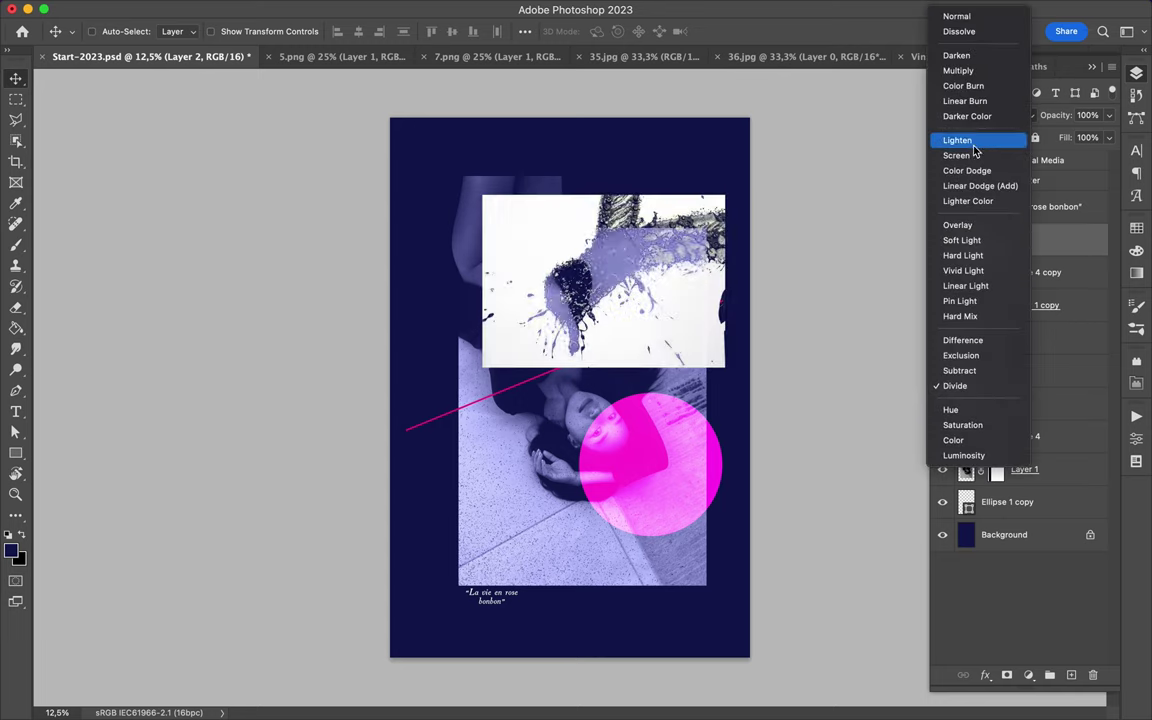
left_click(965, 286)
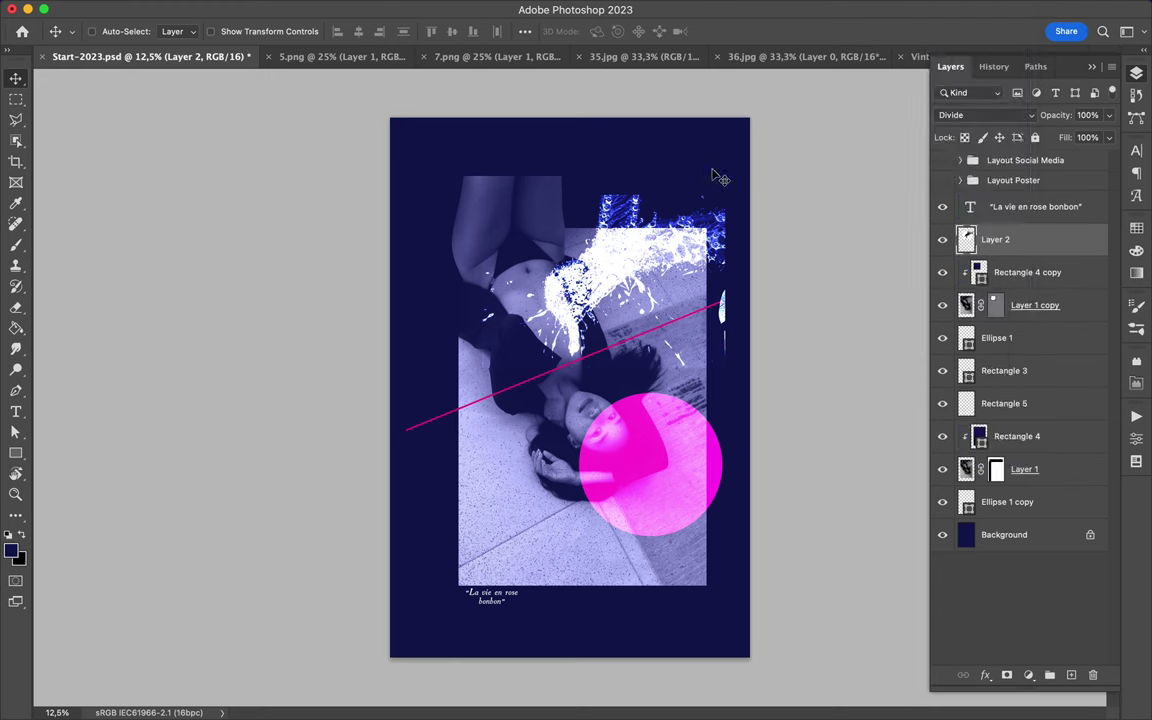
left_click(760, 56)
key("super+w")
left_click(590, 285)
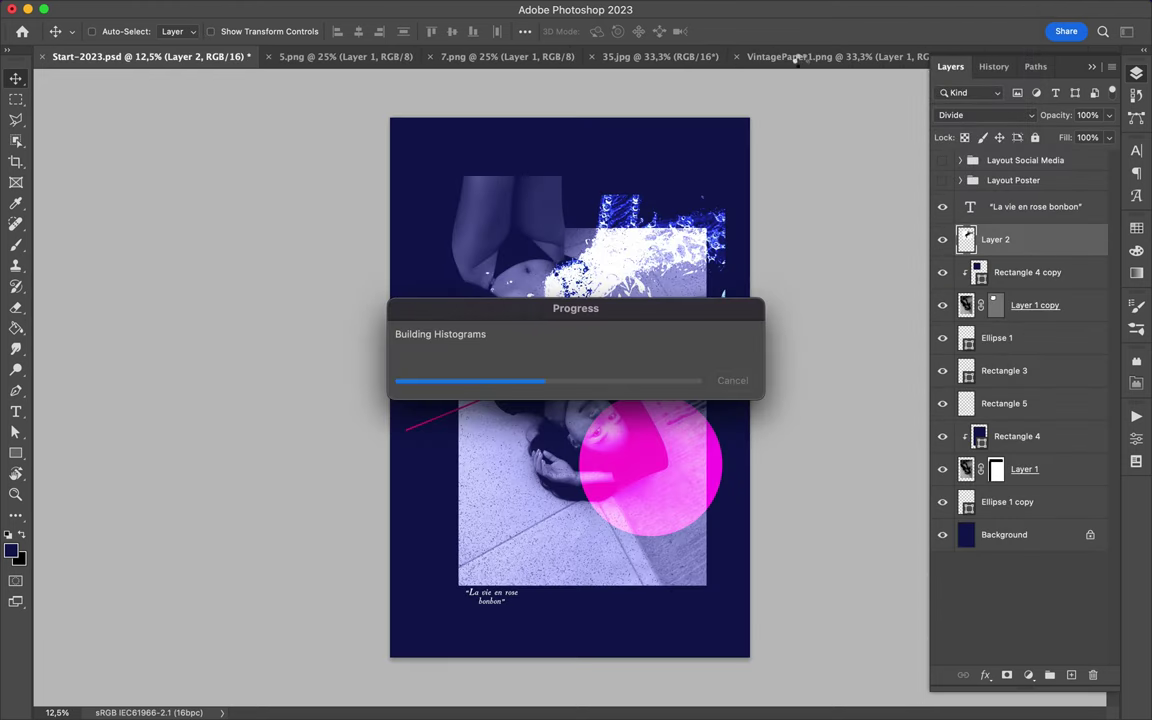
Drag VintagePaper1 into the poster, add Hue/Saturation at Saturation -100, blend in Overlay, and position it
left_click(802, 56)
left_click_drag(560, 330, 454, 304)
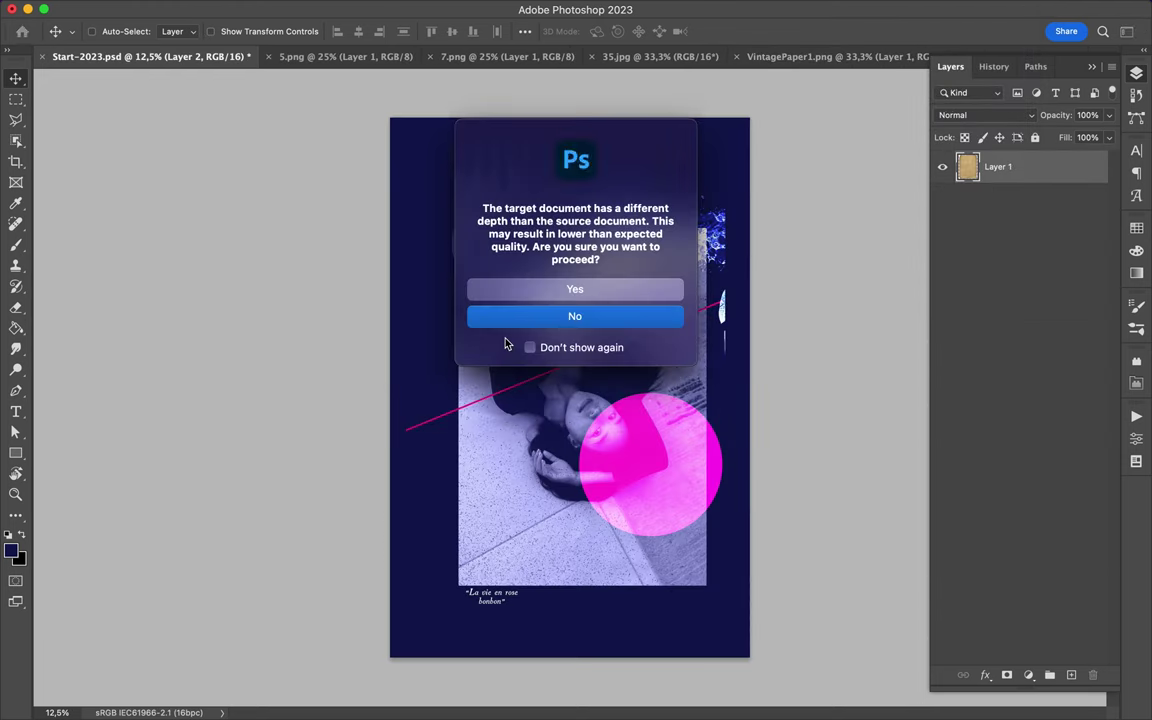
left_click(505, 290)
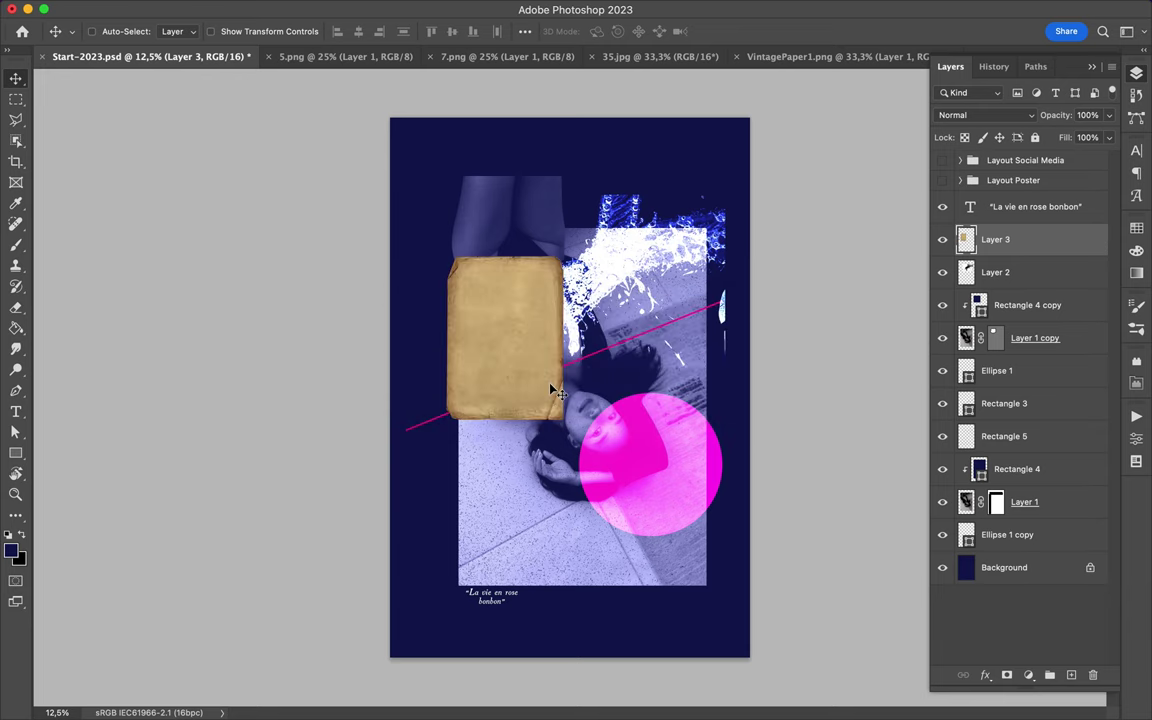
left_click(1028, 675)
left_click(1060, 497)
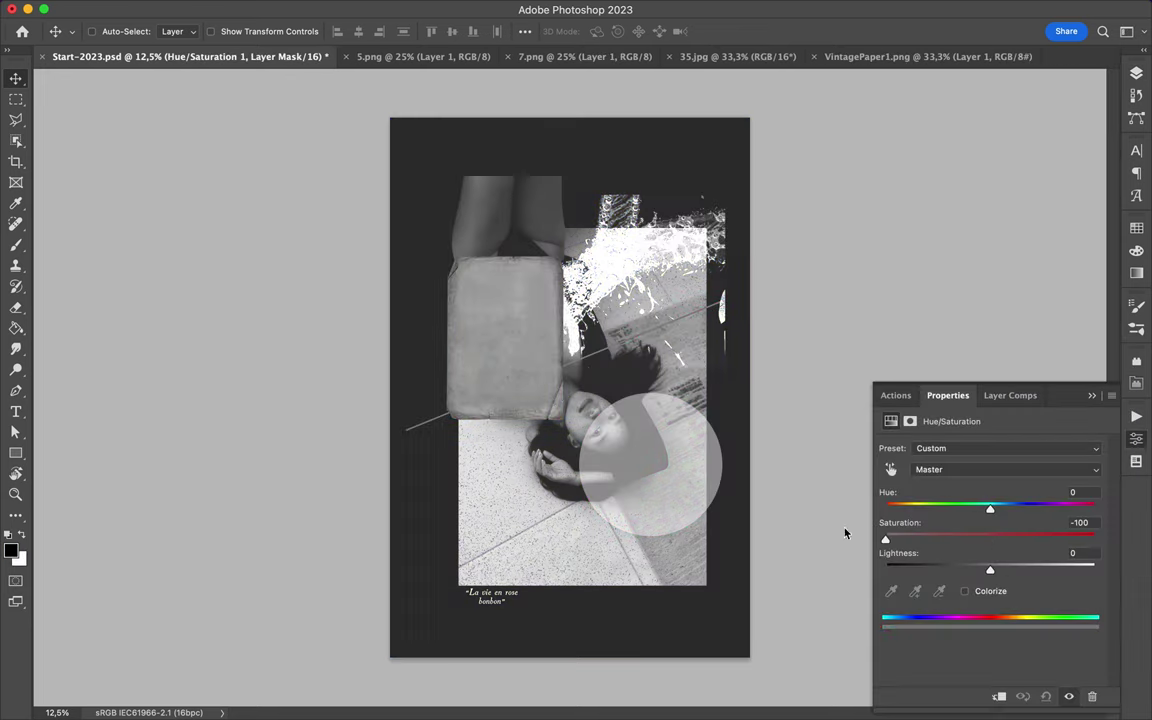
left_click(985, 115)
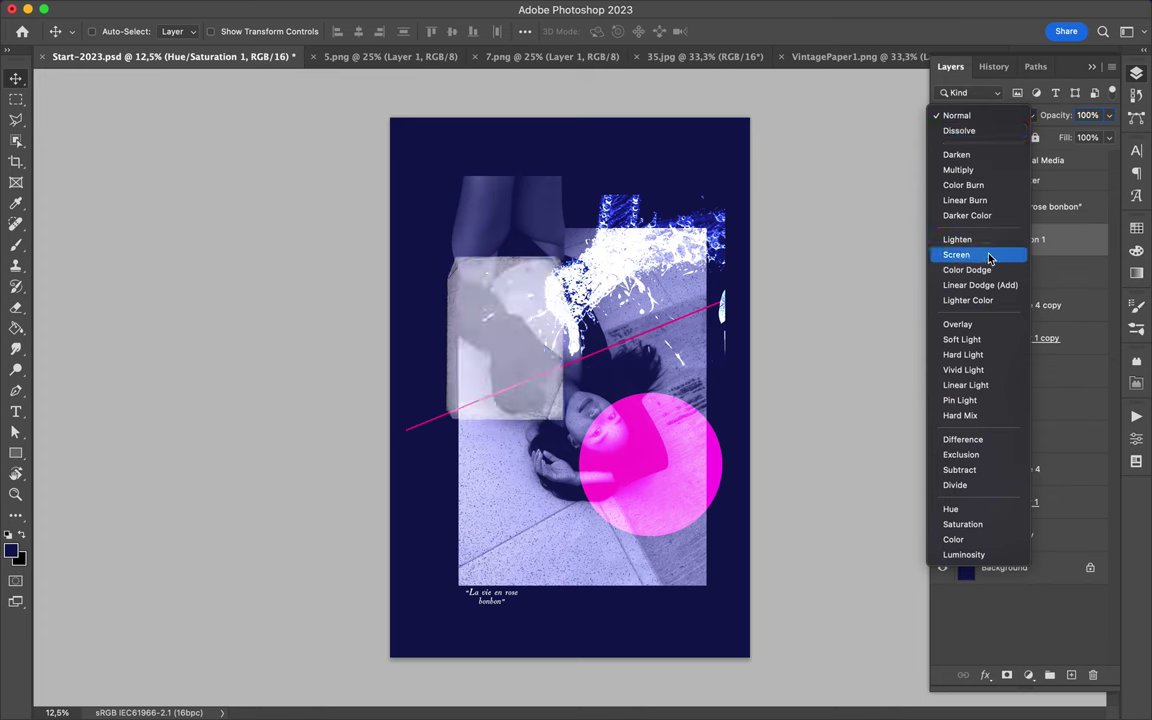
left_click(958, 324)
left_click_drag(474, 521, 617, 558)
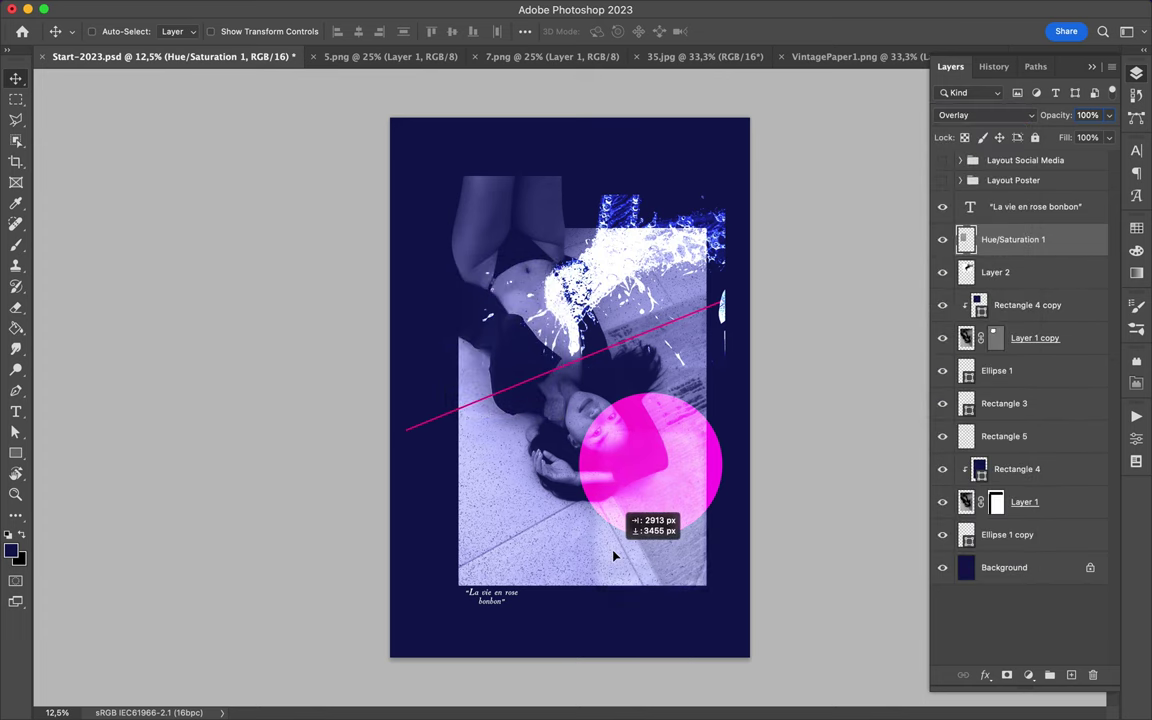
Add a new layer for the edge strokes and load the Graff 32 grunge brush
key("b")
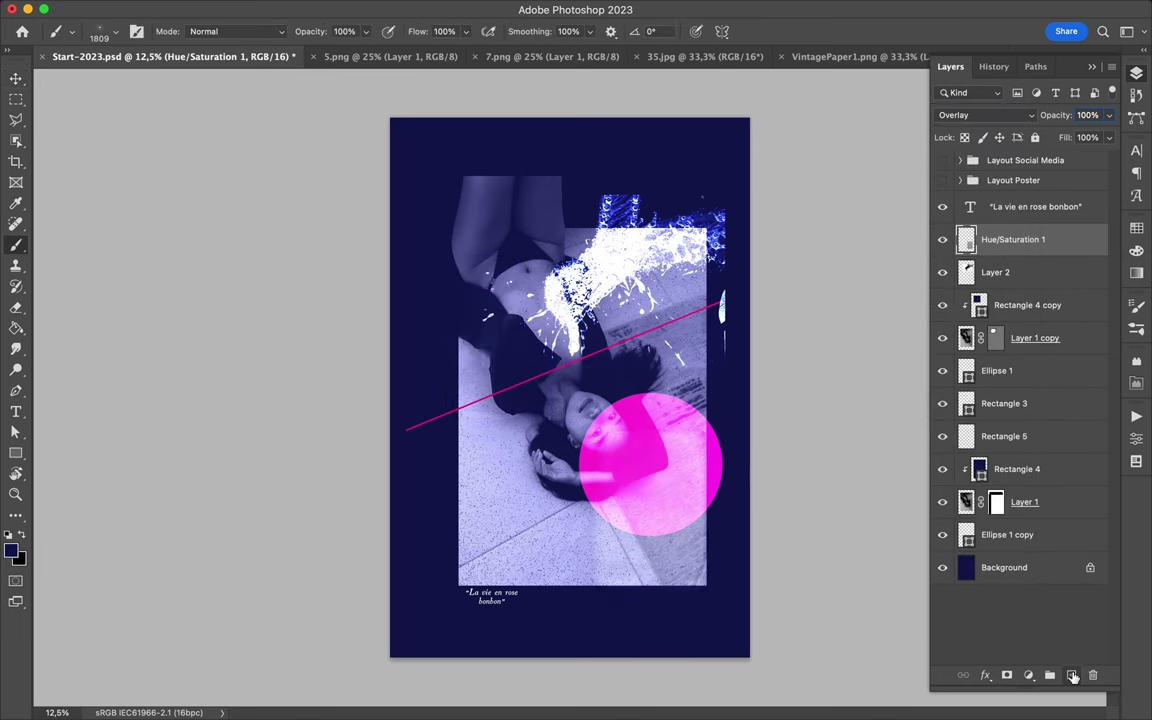
key("ctrl+shift+alt+n")
right_click(127, 384)
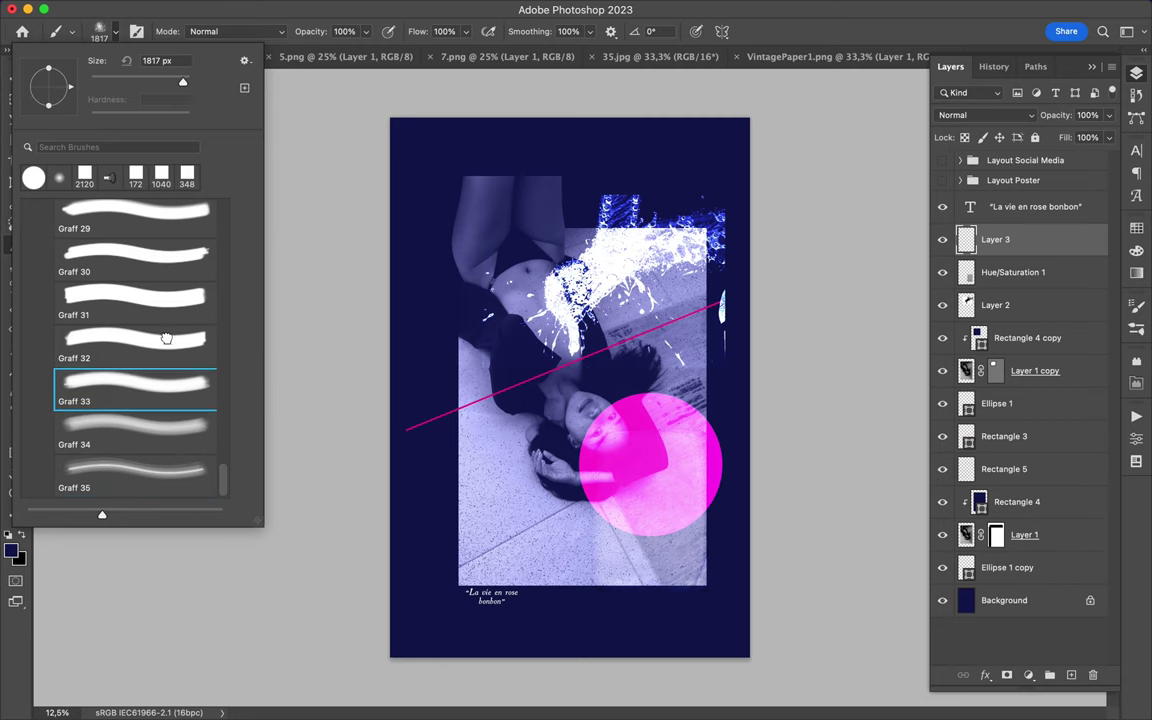
key("Return")
left_click(108, 31)
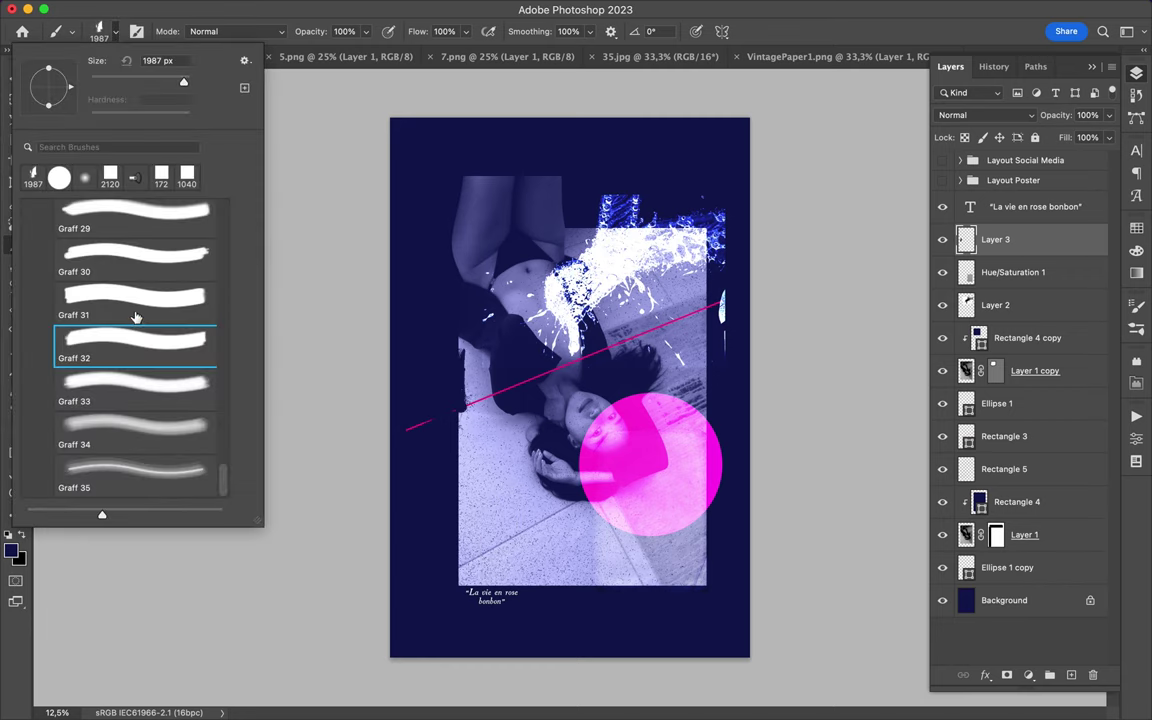
Move the stroke layer below Rectangle 3 and copy the lower-right stroke to its own layer
key("v")
mouse_move(995, 239)
left_mouse_down()
mouse_move(1016, 373)
mouse_move(1007, 463)
left_mouse_up()
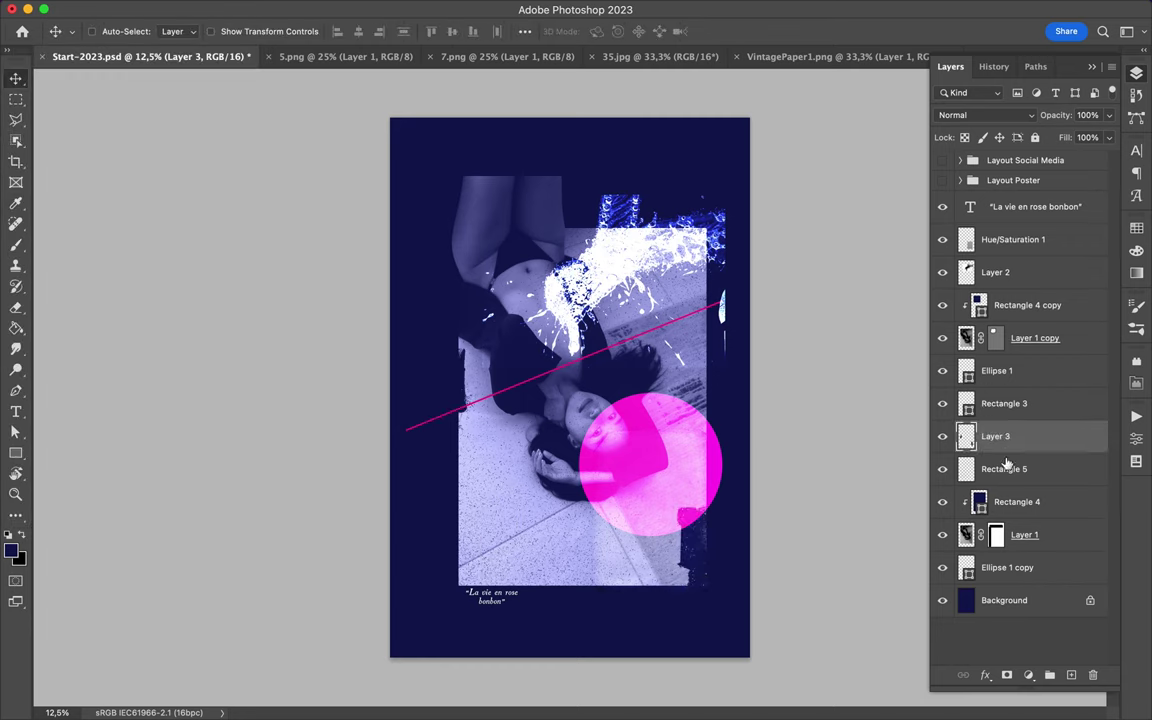
left_click_drag(688, 525, 705, 575)
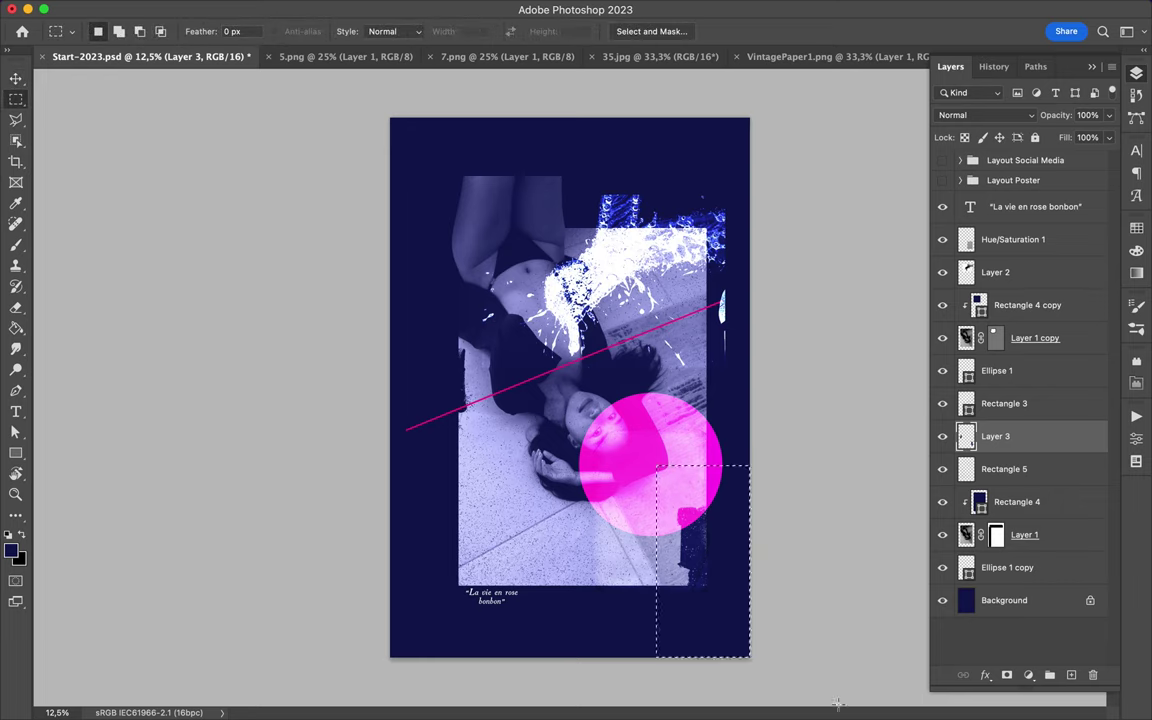
key("ctrl+shift+alt+n")
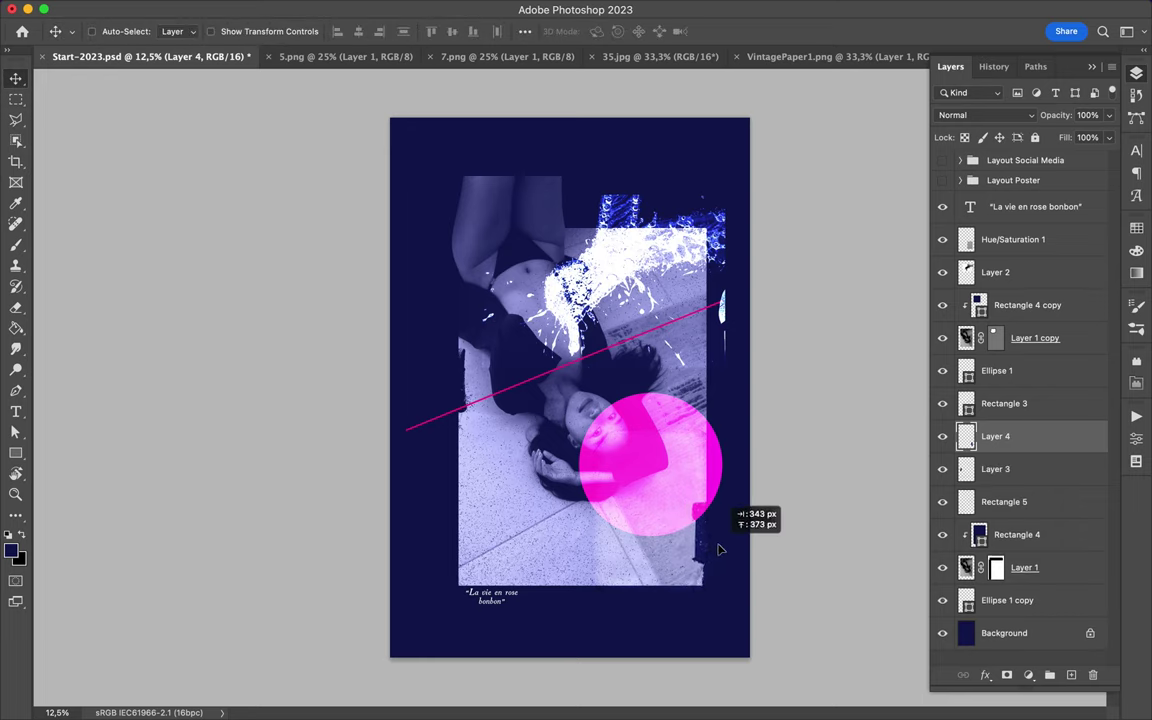
Step back through the Graff brush presets to find another grunge stroke tip
key("b")
left_click(108, 31)
scroll(155, 222, "up", 2)
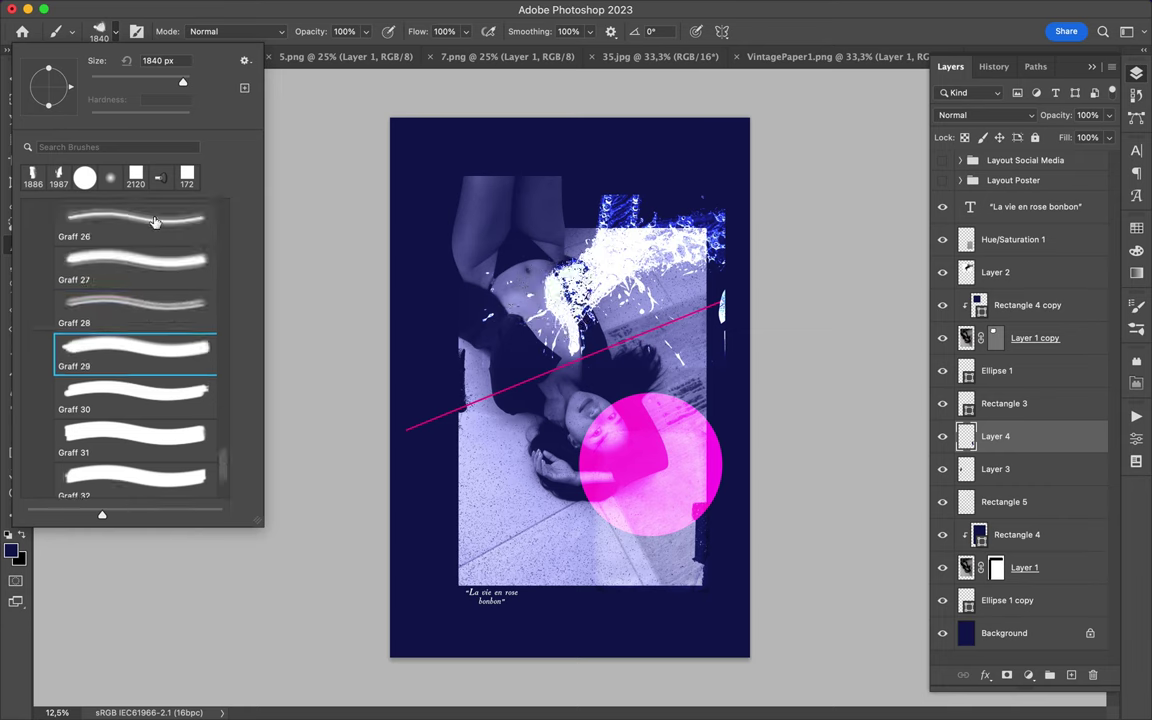
key("comma")
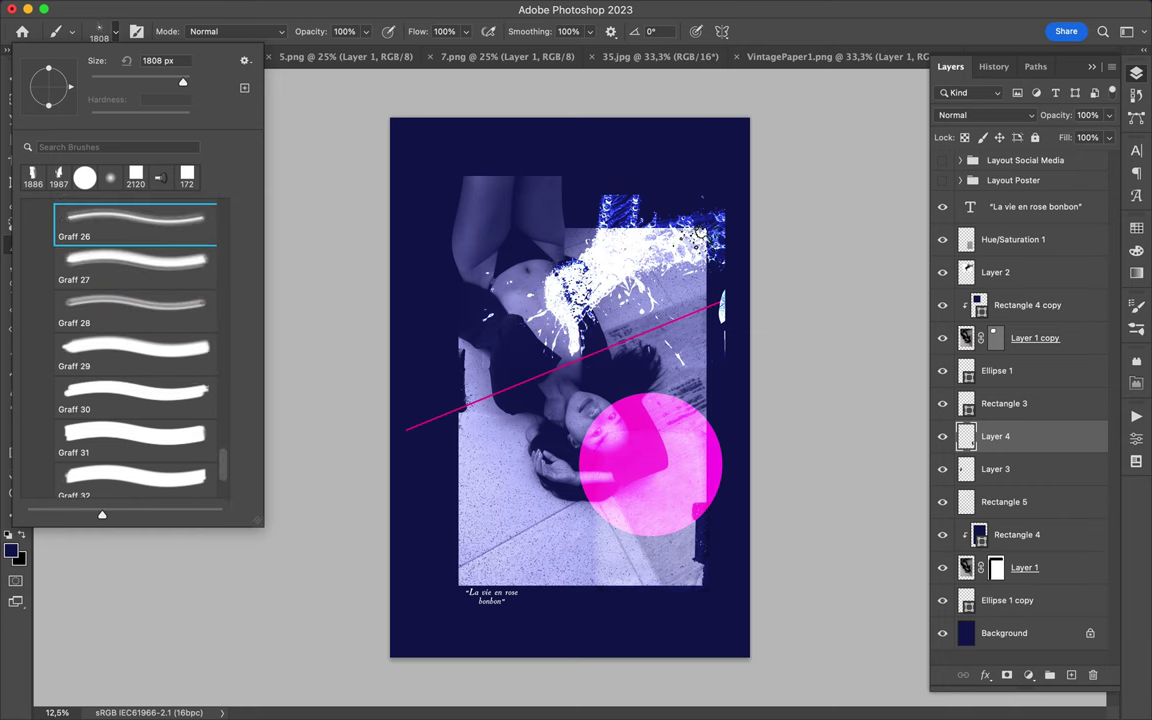
key("Return")
left_click(108, 31)
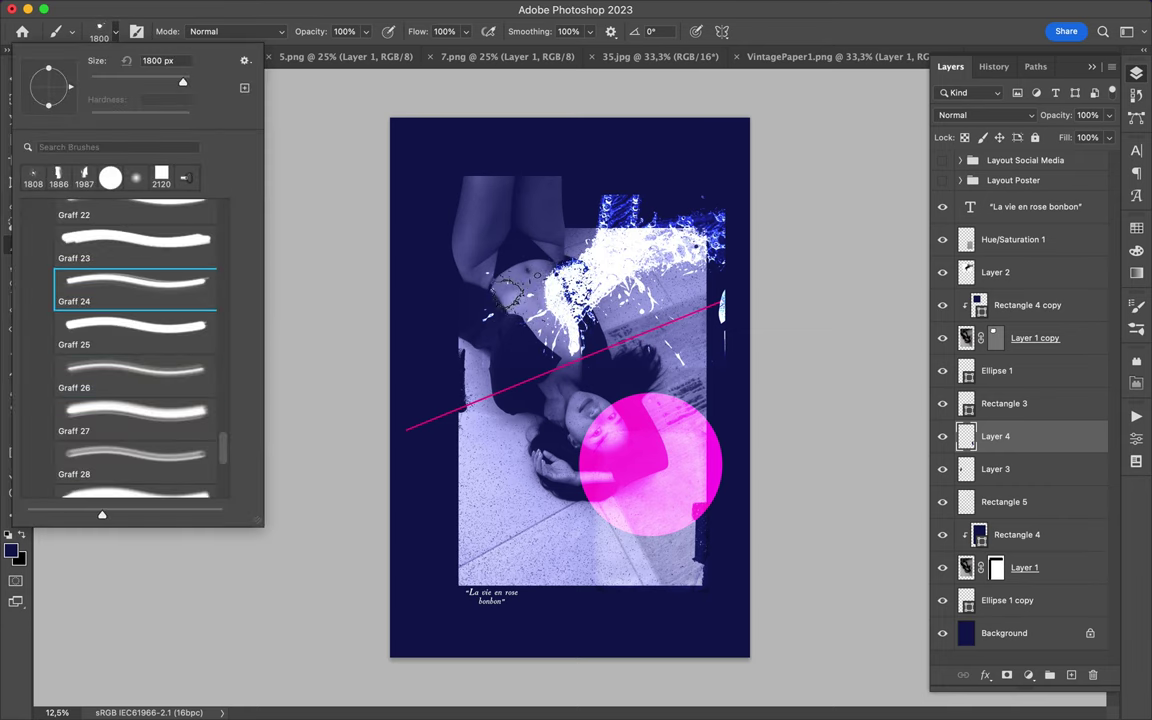
scroll(178, 232, "up", 3)
key("comma")
scroll(75, 231, "up", 4)
key("comma")
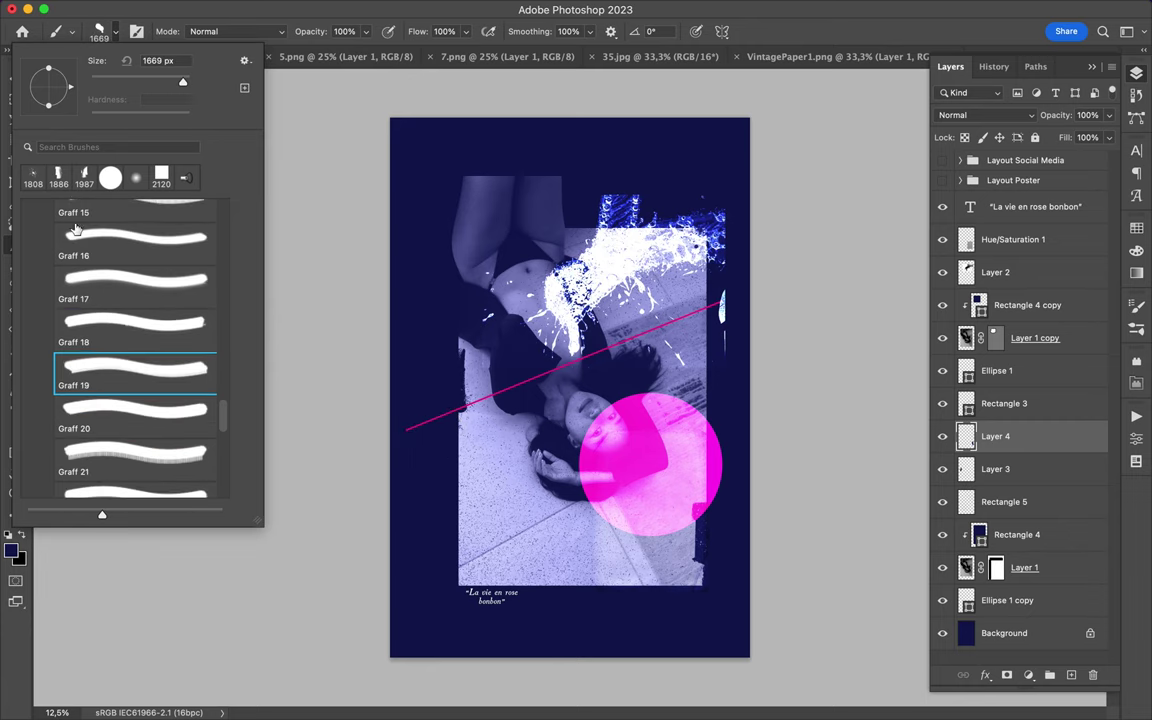
scroll(121, 262, "up", 3)
key("period")
scroll(168, 302, "up", 3)
key("comma")
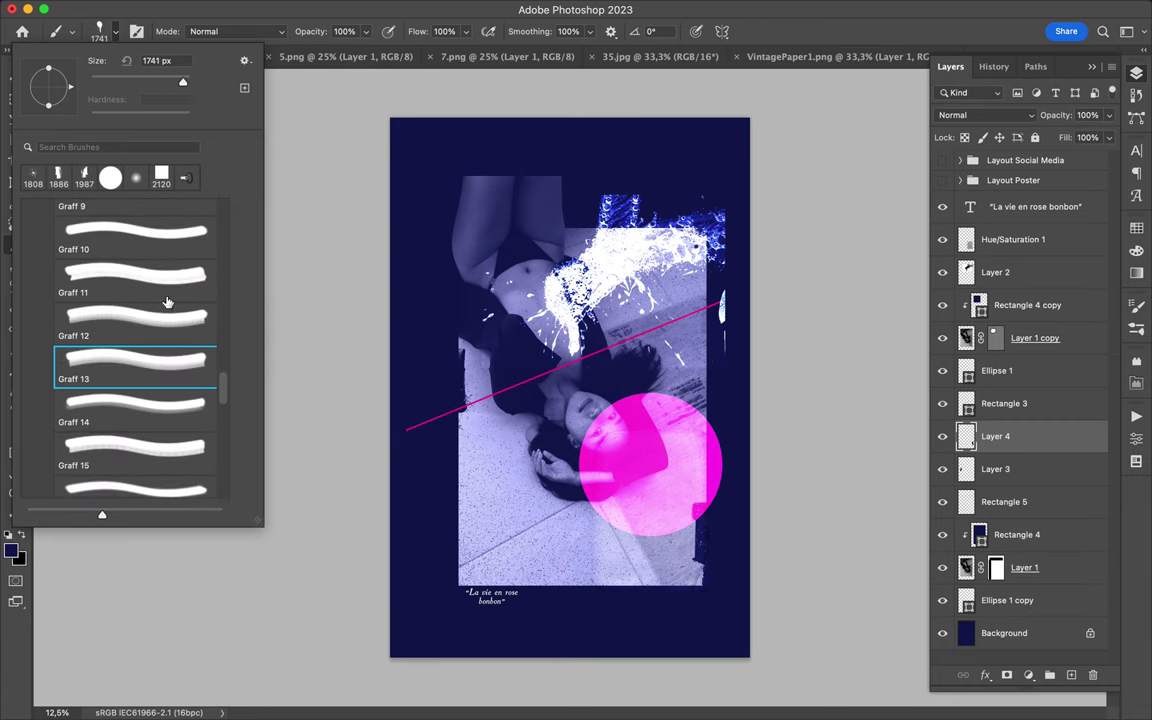
scroll(108, 260, "up", 3)
key("comma")
key("comma")
key("comma")
scroll(141, 234, "up", 2)
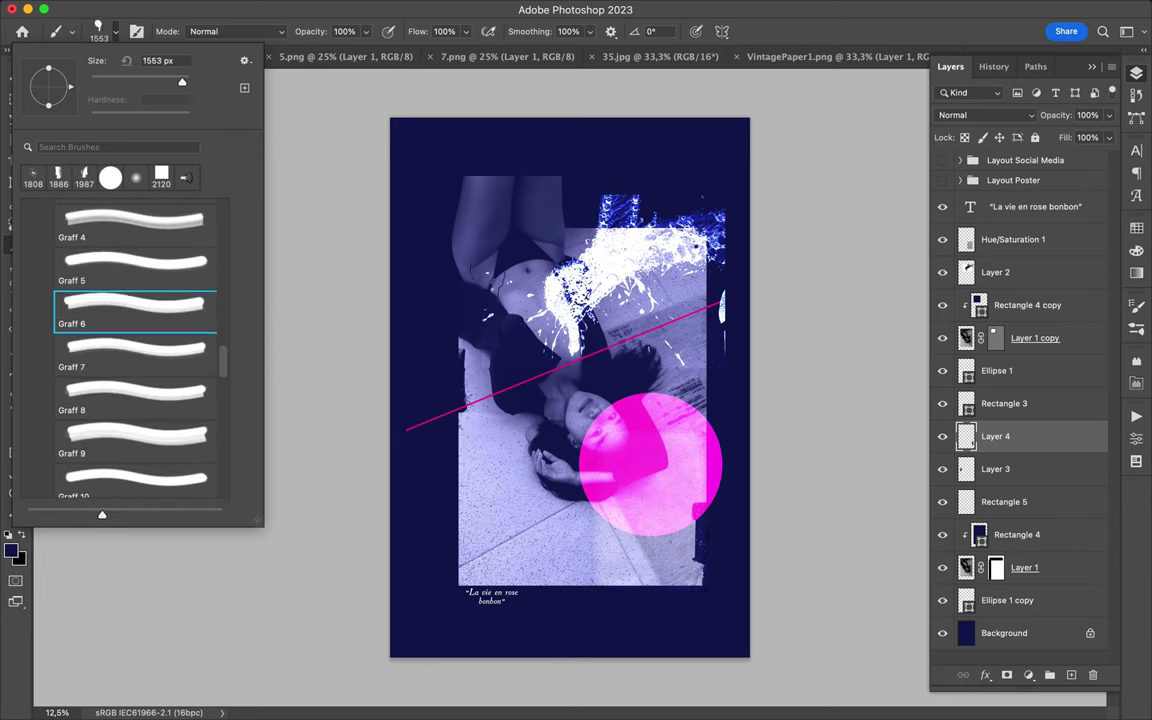
key("comma")
scroll(150, 300, "up", 3)
key("comma")
scroll(150, 300, "up", 10)
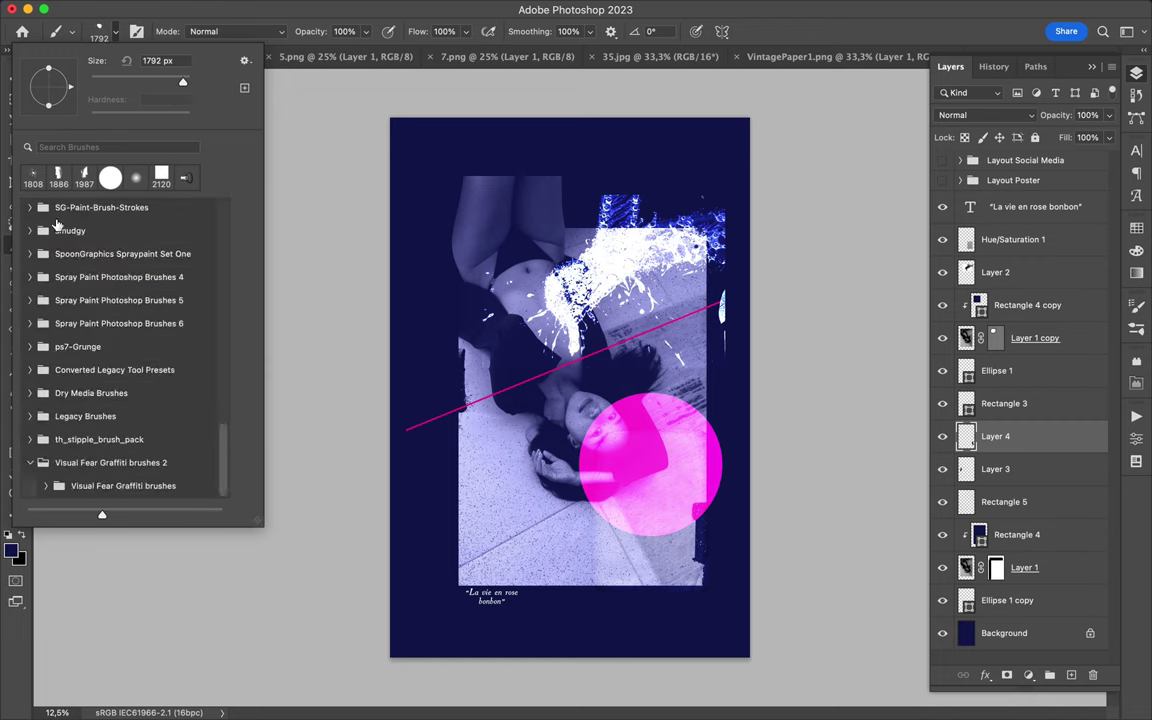
scroll(150, 300, "up", 5)
Choose a WG Dust Particles brush and pick a pink colour from the swatches
left_click(33, 236)
left_click(162, 309)
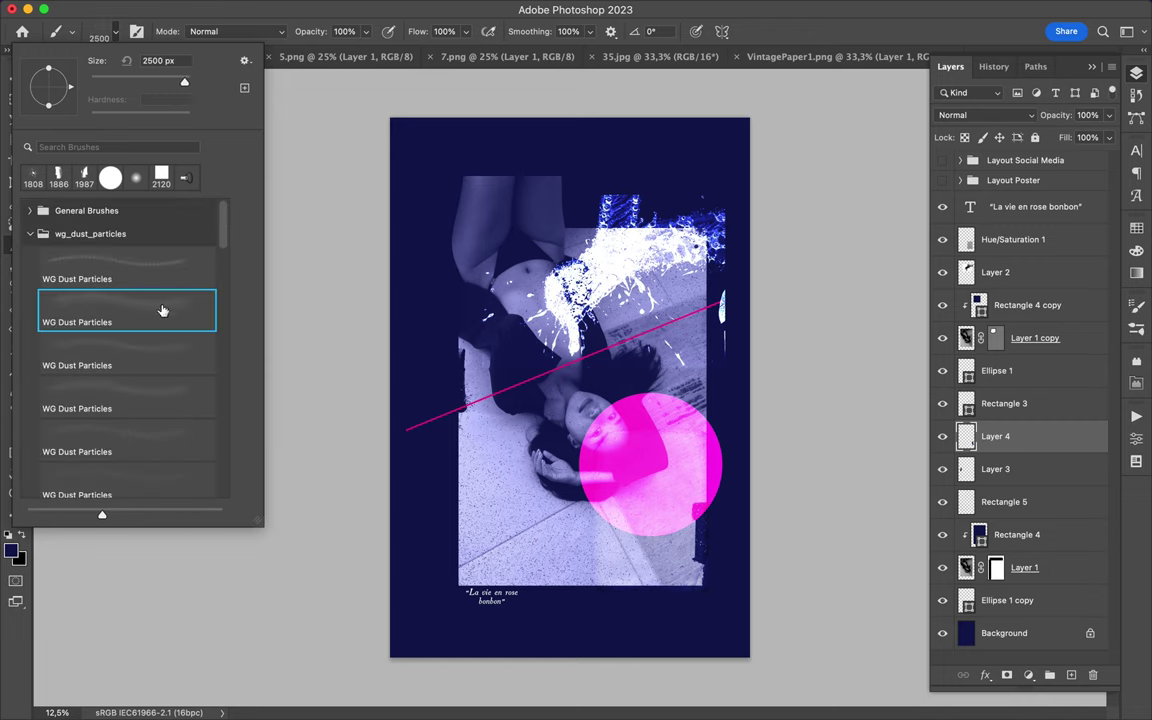
left_click(1136, 228)
Choose spray paint brush 3 from the Spray Paint I set and check the colour swatches
key("v")
key("F7")
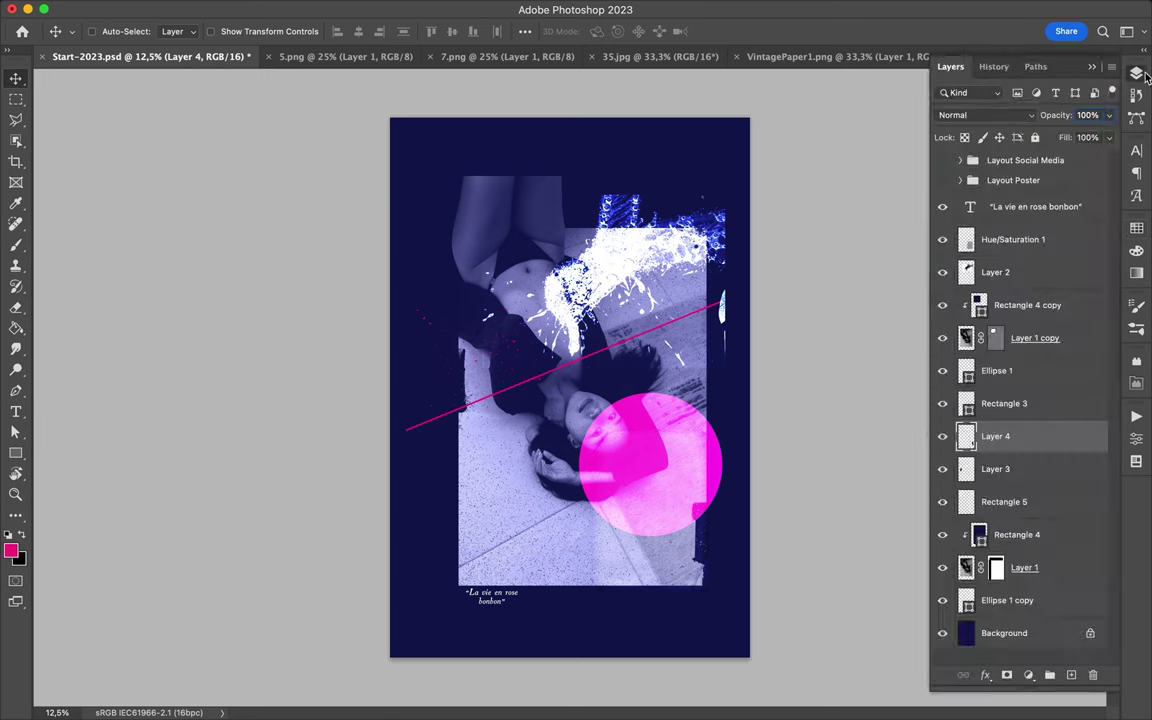
key("b")
left_click(71, 31)
scroll(84, 371, "down", 4)
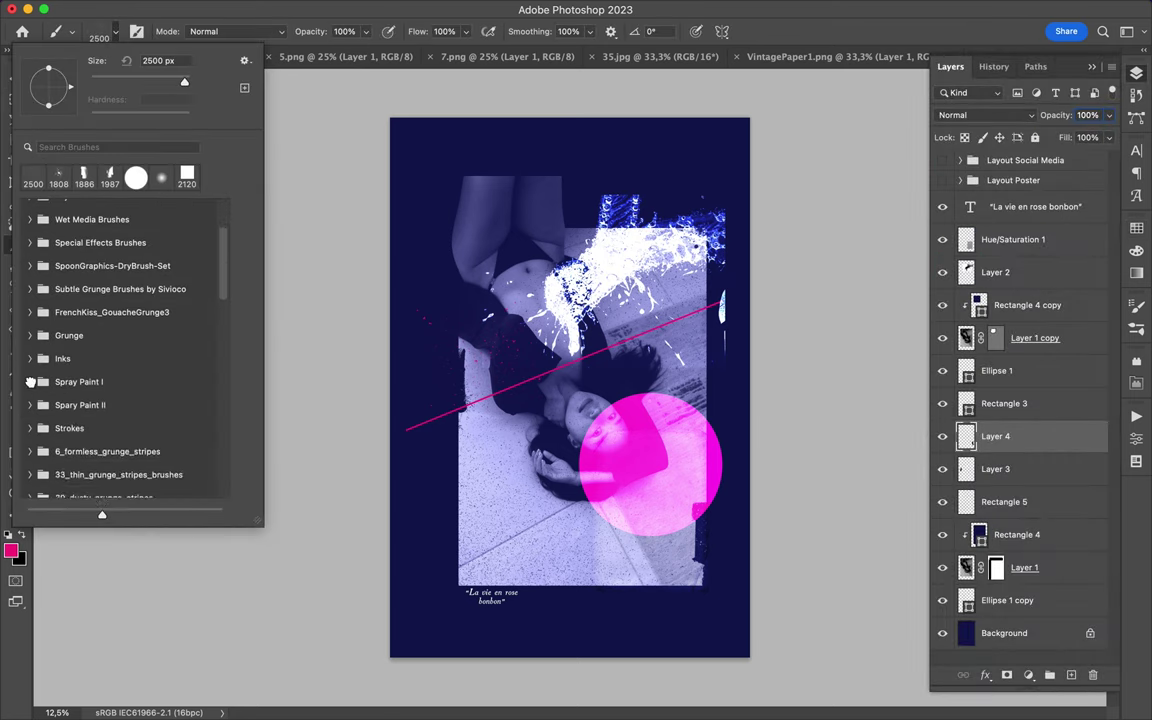
left_click(30, 378)
scroll(110, 360, "down", 5)
left_click(121, 349)
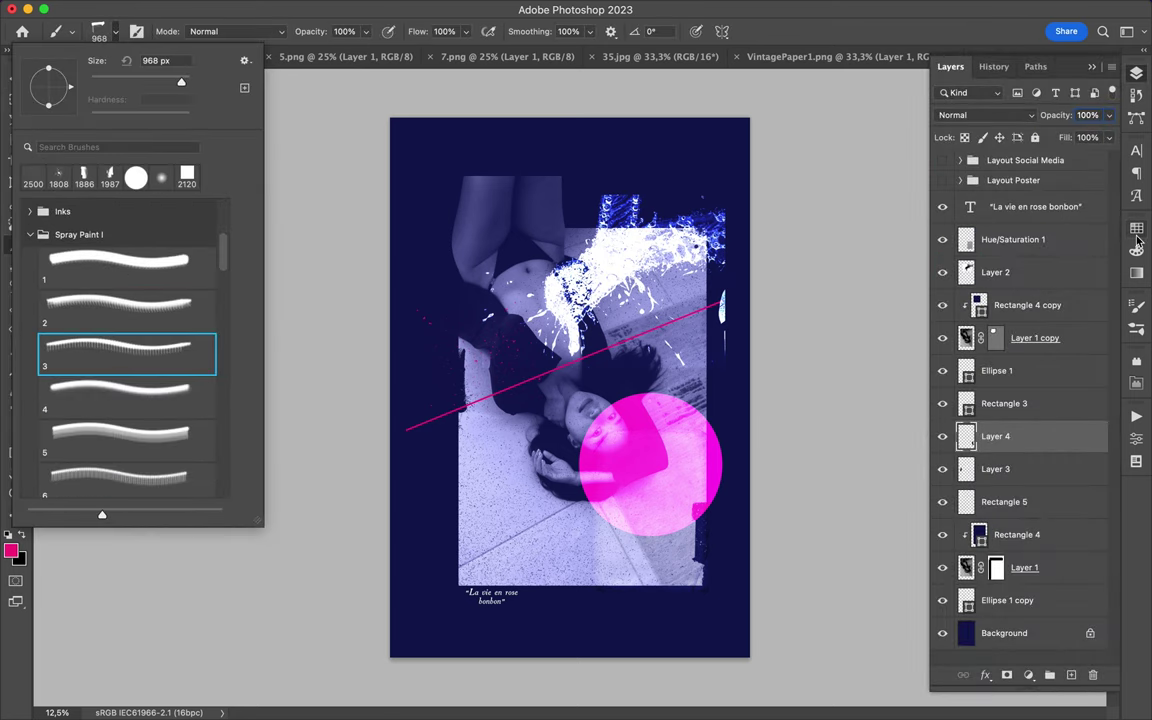
left_click(1136, 230)
Try several Spray Paint II brush presets for the drip streaks
left_click(112, 37)
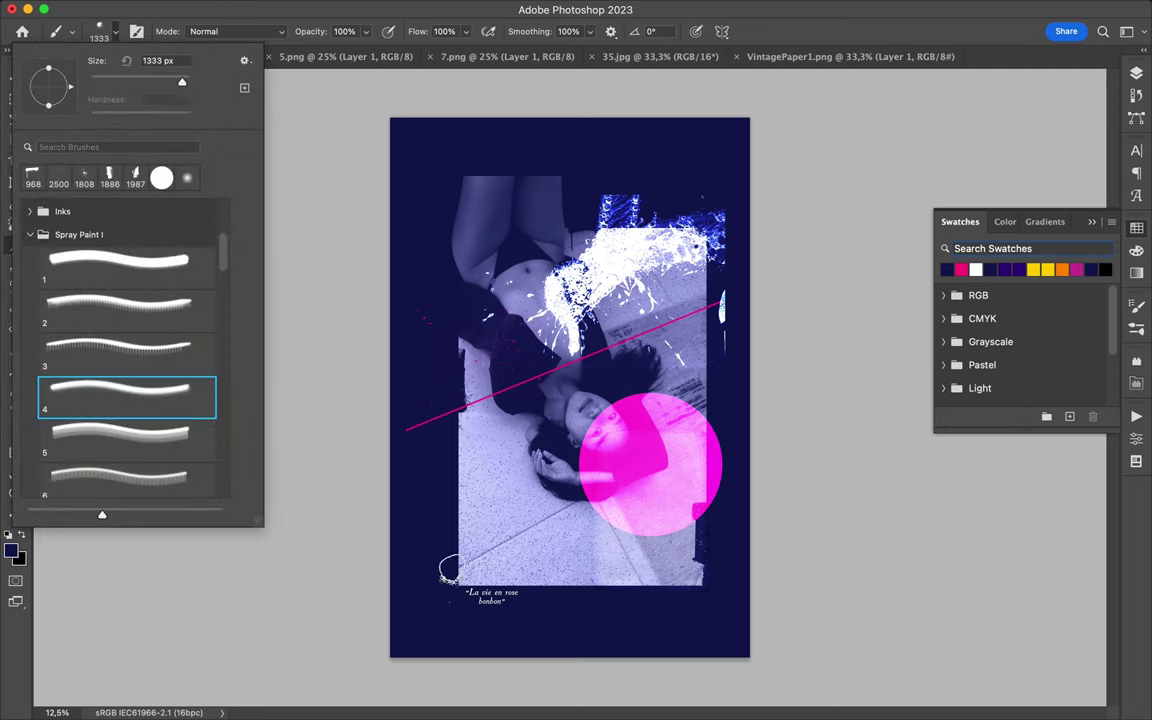
left_click(373, 620)
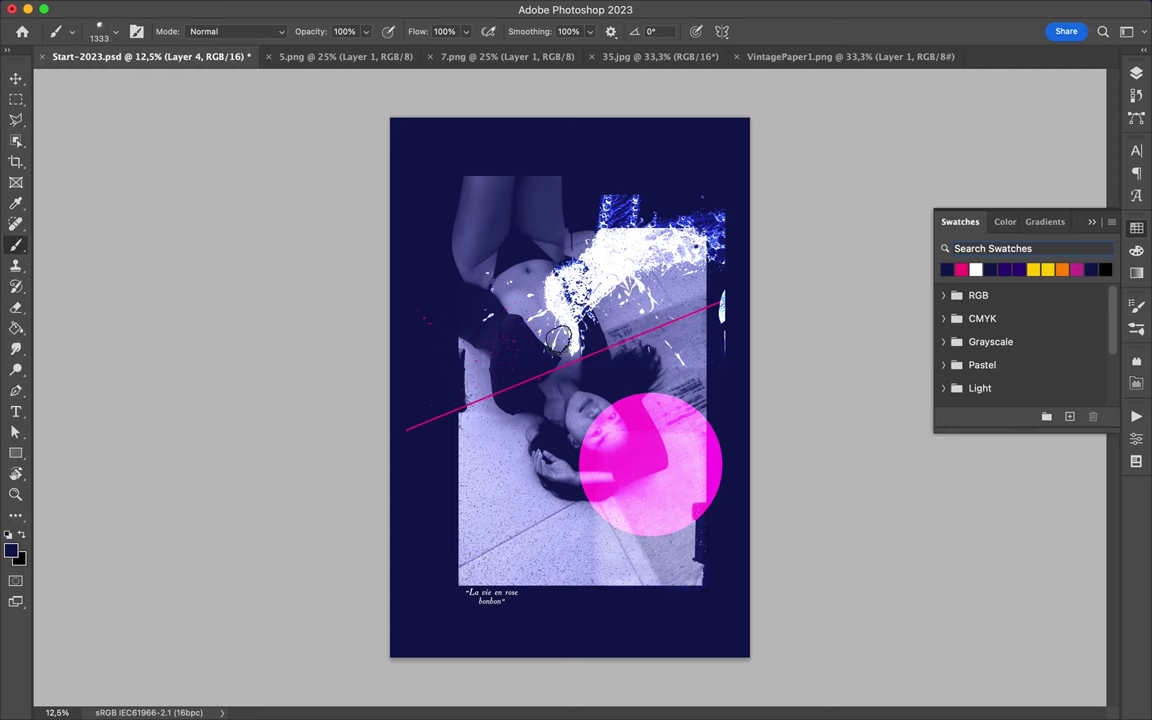
left_click(112, 31)
scroll(150, 400, "down", 5)
left_click(96, 390)
scroll(96, 390, "down", 10)
left_click(120, 330)
left_click(204, 373)
left_click(115, 418)
key("period")
left_click(466, 510)
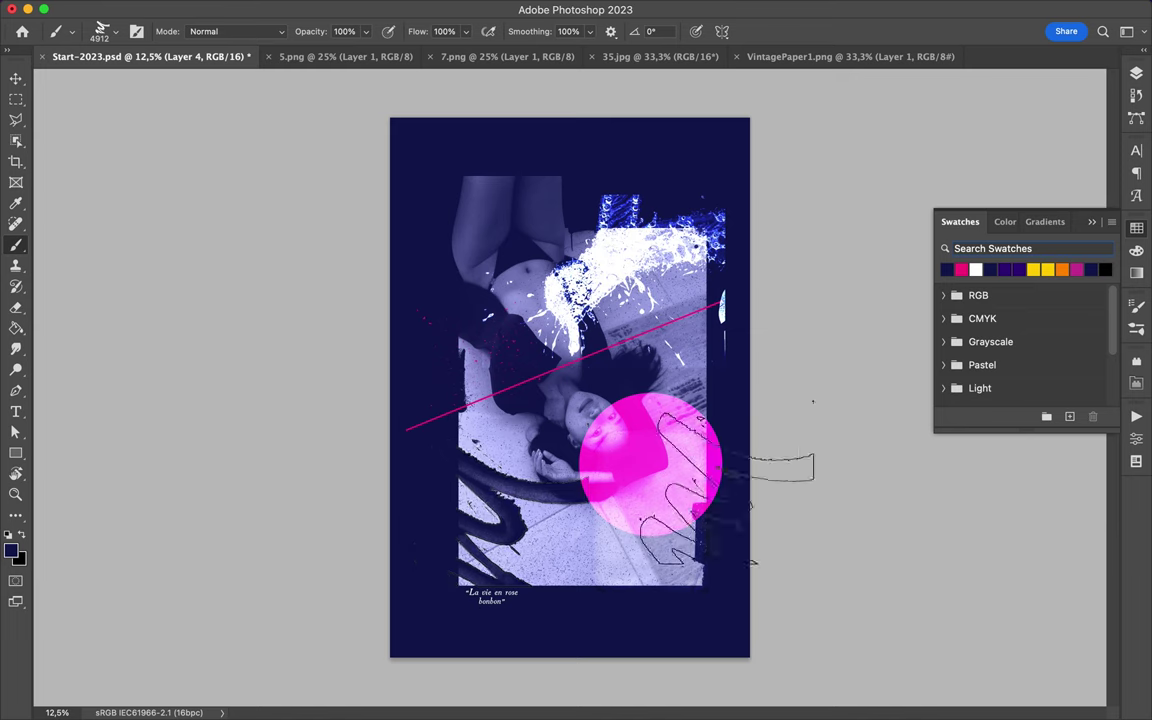
Set the paint colour to pink and step through further spray paint presets
key("period")
key("period")
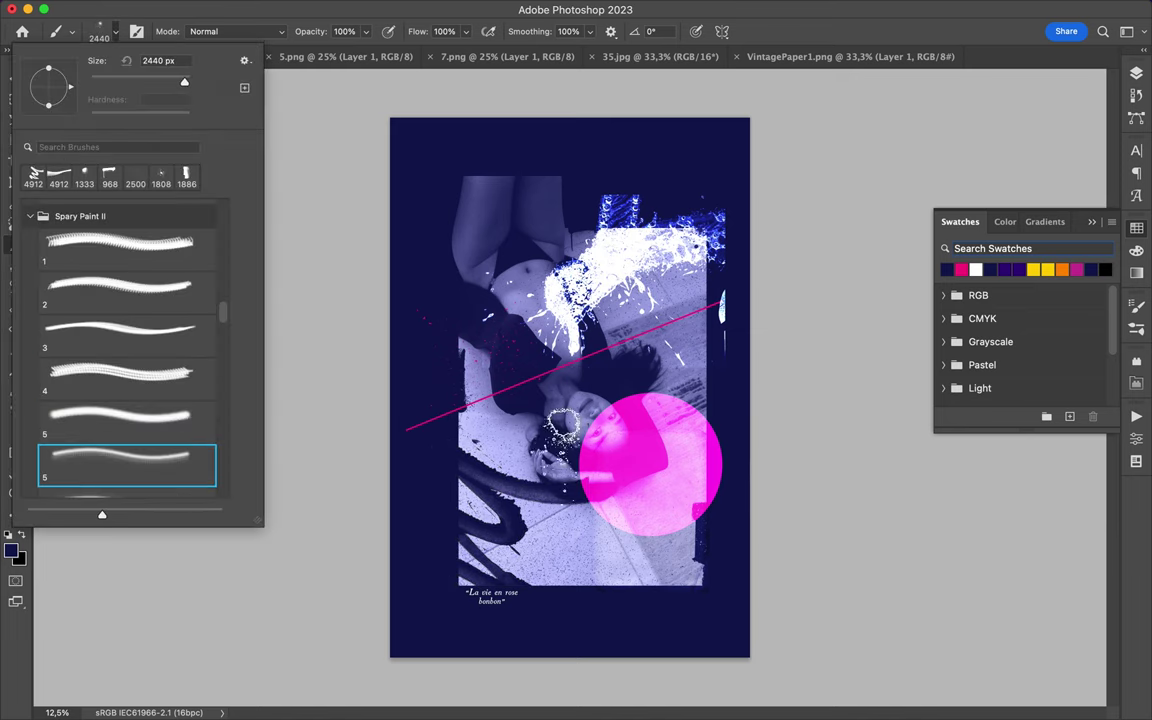
left_click(690, 405, "alt")
key("period")
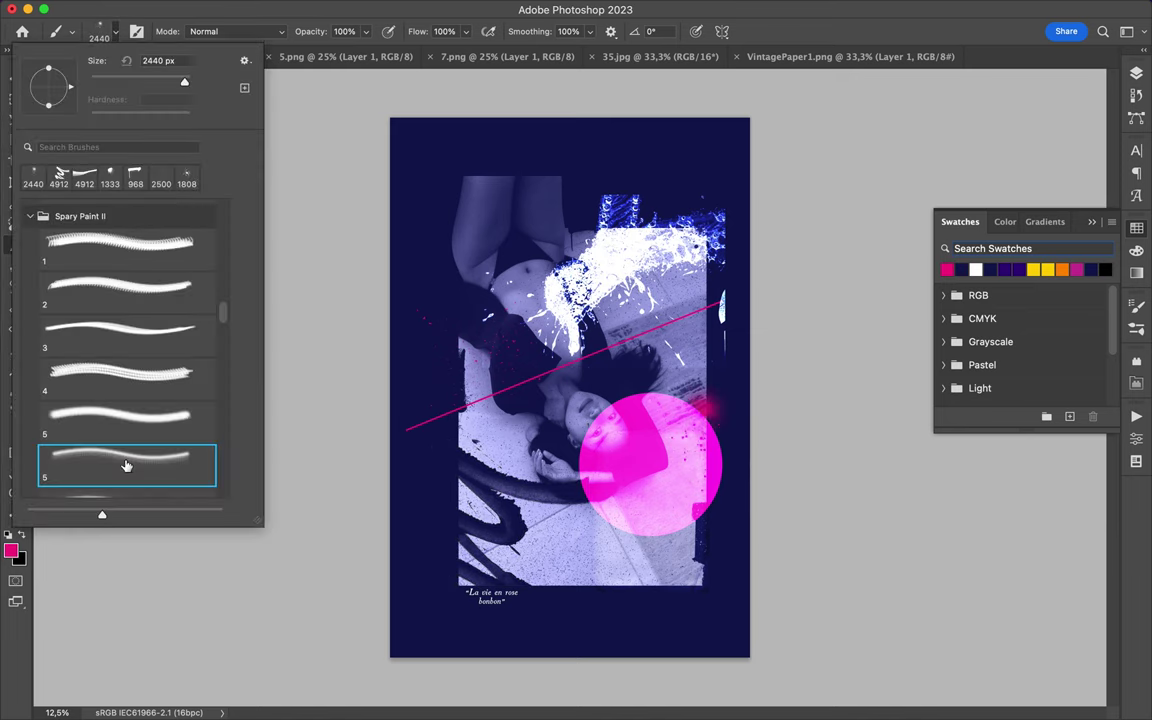
key("period")
key("period")
key("period")
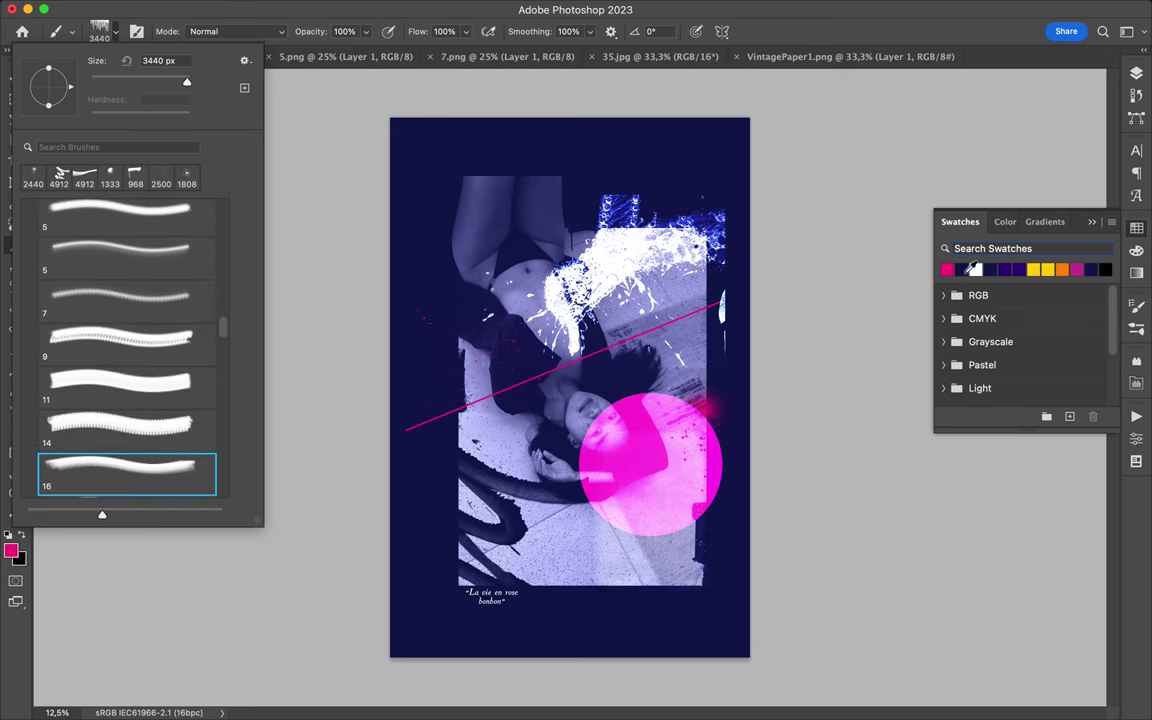
key("Escape")
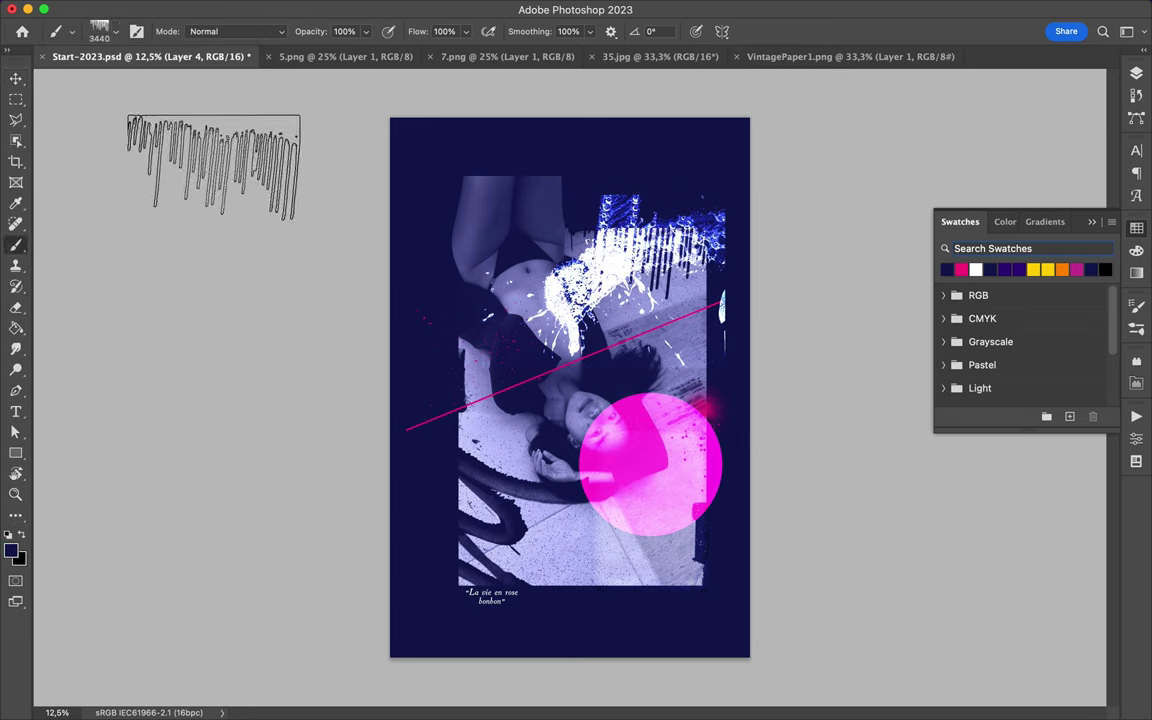
left_click(99, 31)
key("period")
key("period")
key("period")
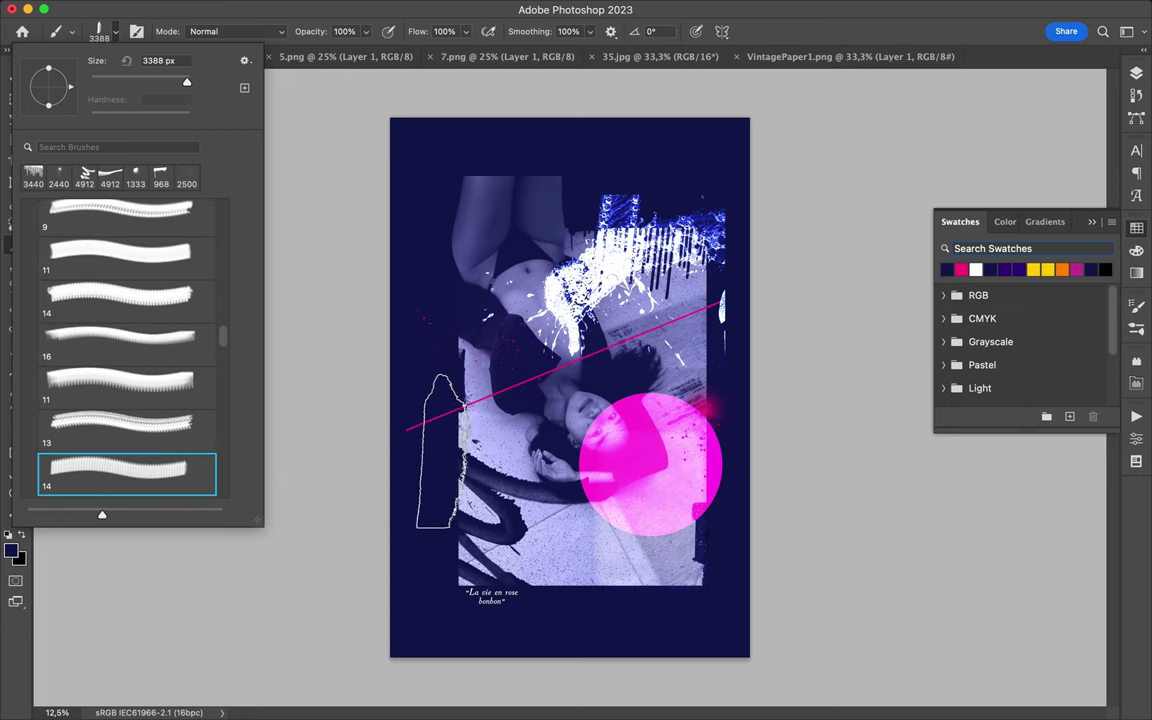
key("Escape")
left_click(114, 38)
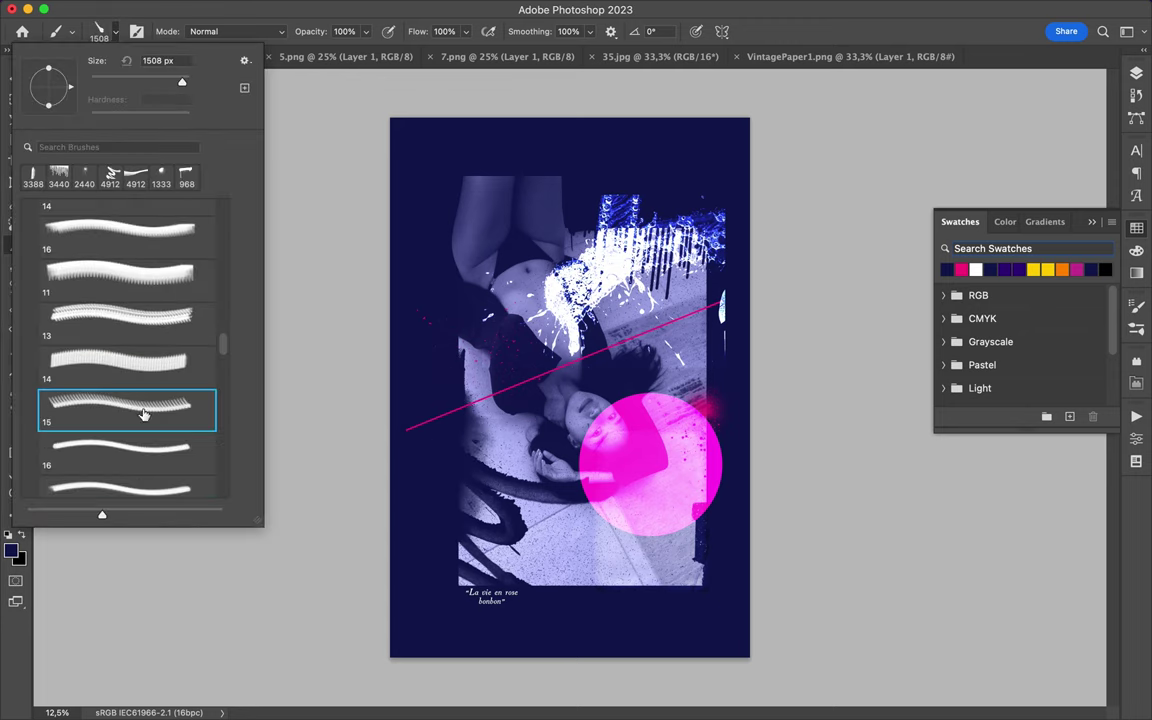
key("period")
key("period")
key("period")
key("period")
key("period")
key("period")
key("period")
key("period")
key("Return")
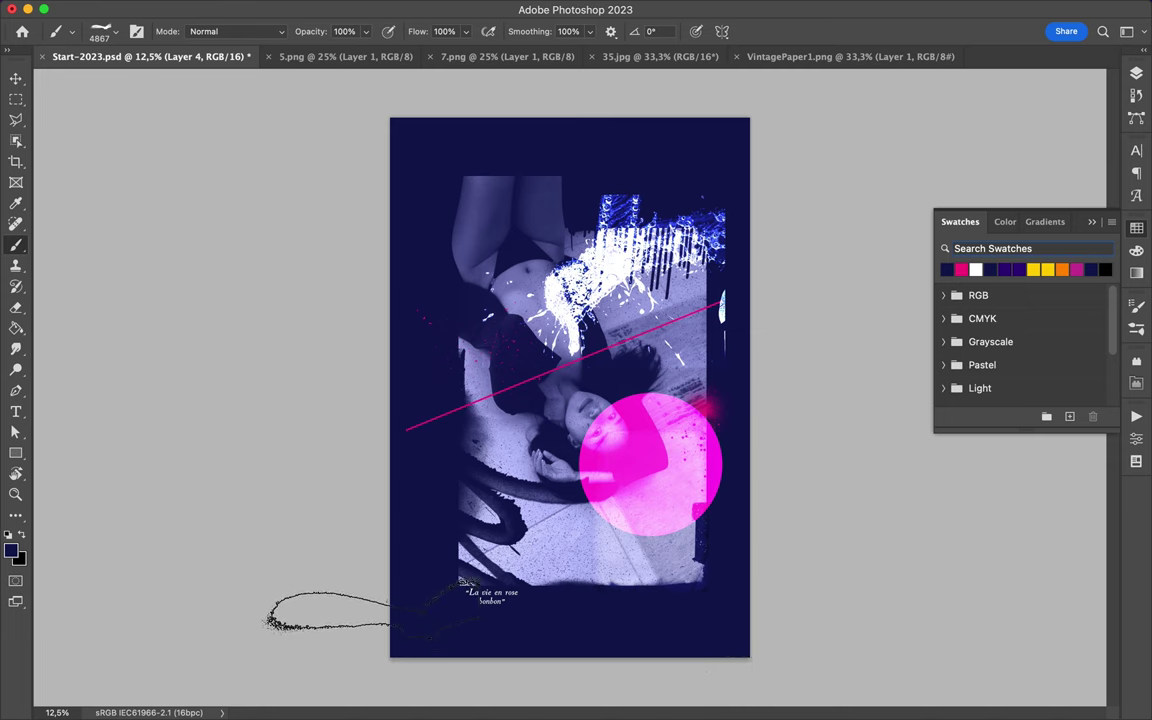
Try another spray brush, then settle on the Subtle Grunge 3 brush
left_click(100, 31)
left_click(118, 430)
key("period")
key("period")
key("period")
scroll(137, 446, "down", 2)
key("period")
key("period")
scroll(157, 446, "up", 10)
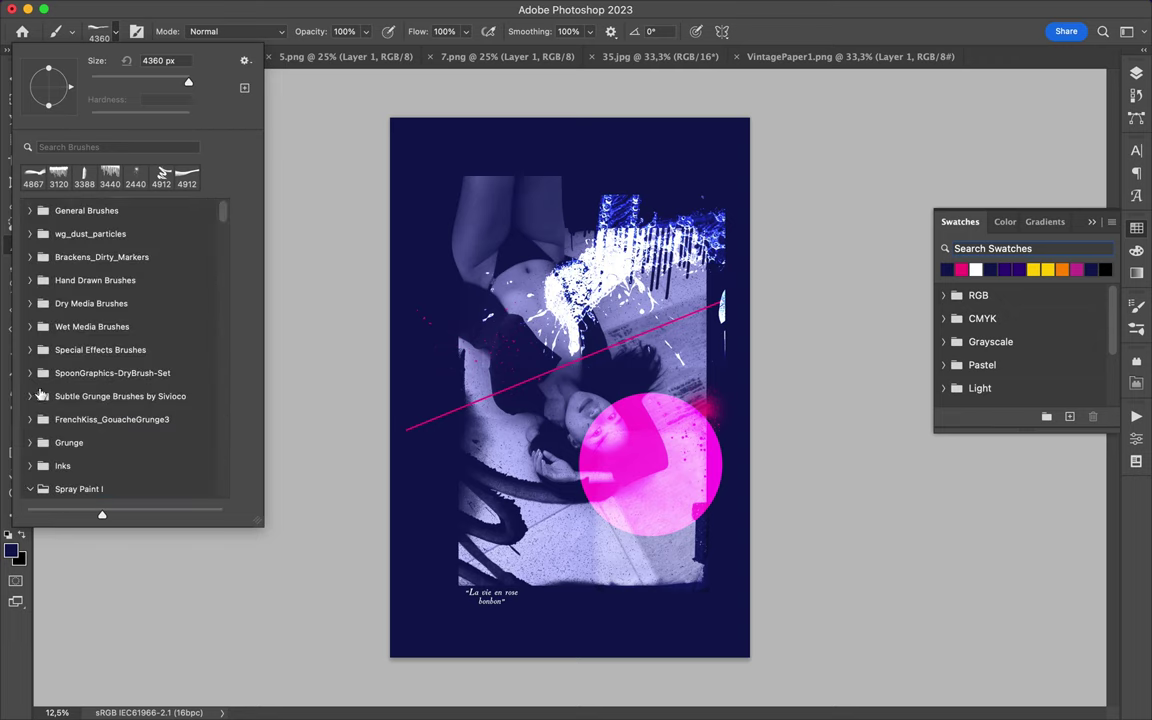
left_click(27, 396)
left_click(116, 458)
key("Return")
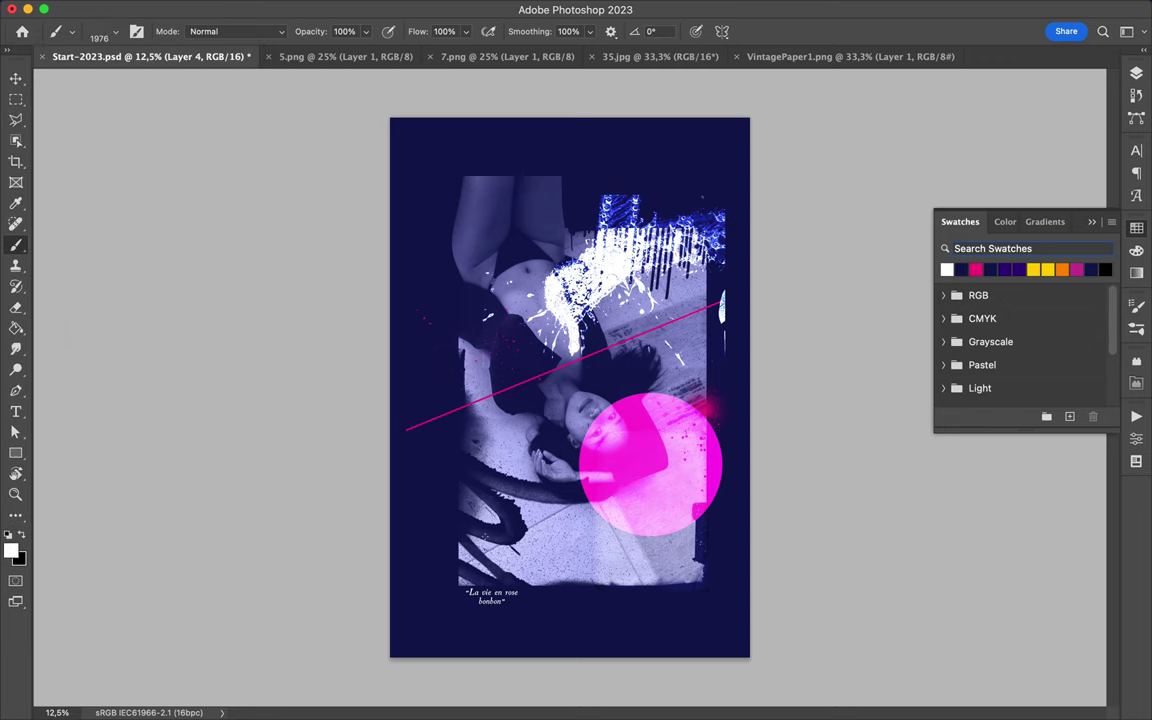
Select the Retro Fold 1 brush from the folds set
left_click(99, 31)
scroll(110, 350, "down", 3)
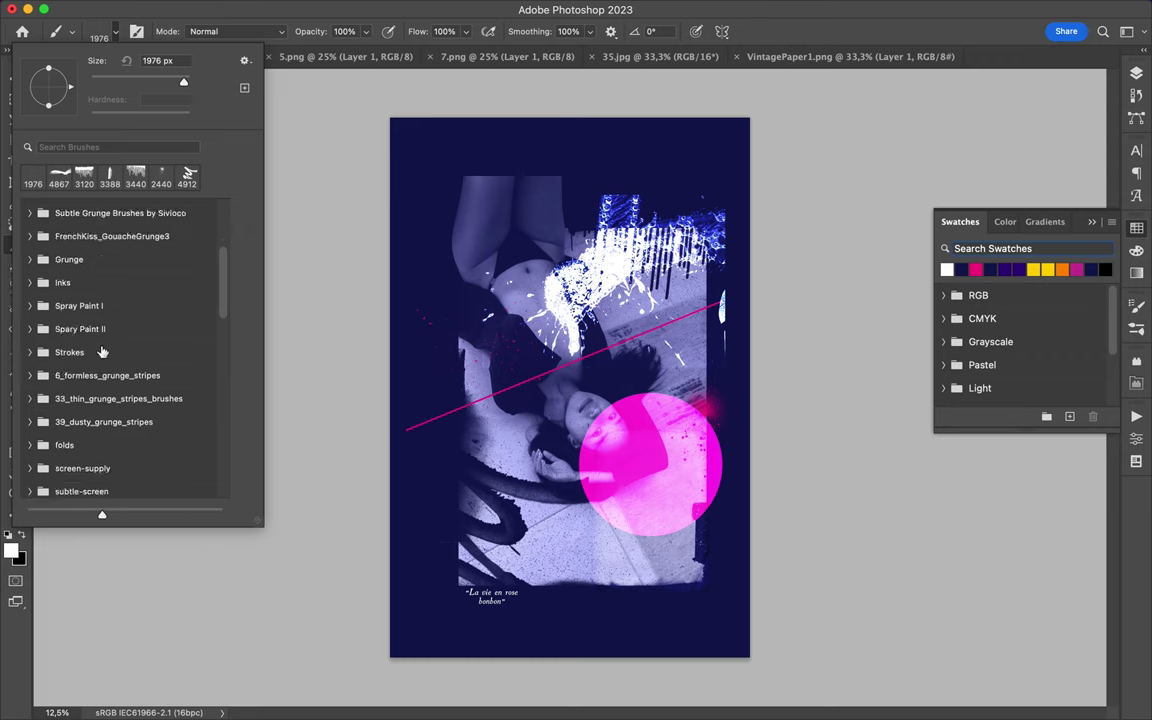
scroll(40, 340, "down", 3)
left_click(29, 355)
left_click(127, 390)
key("Return")
left_click(105, 32)
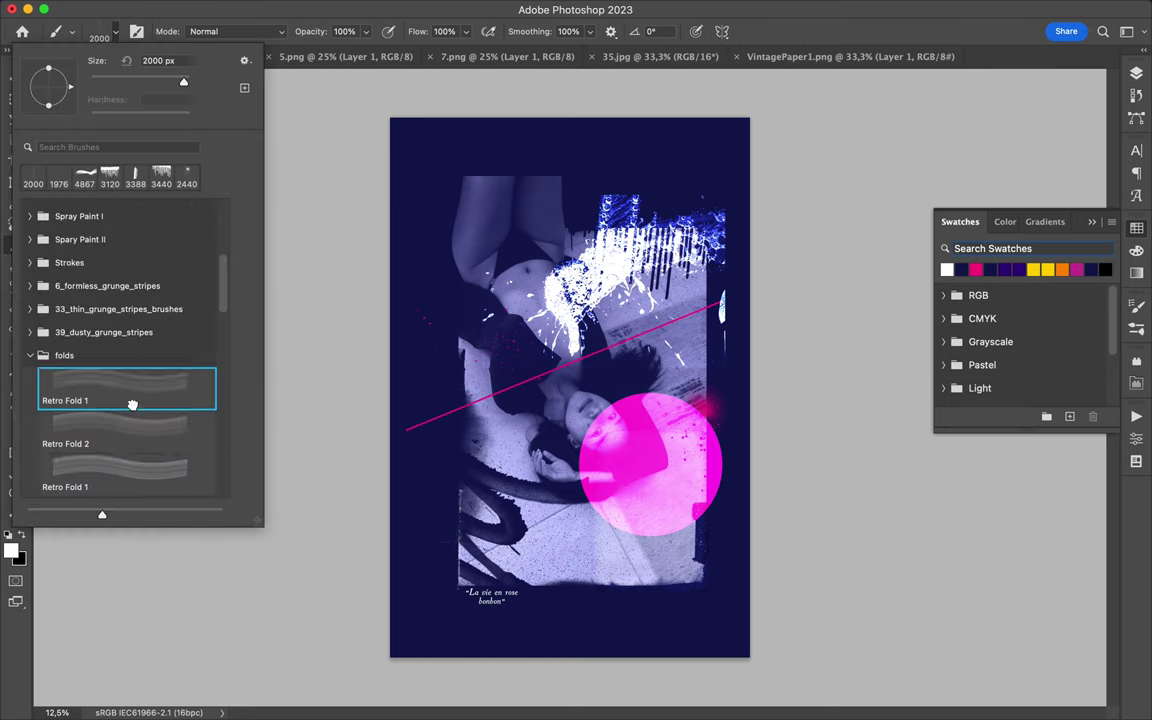
key("Down")
key("Return")
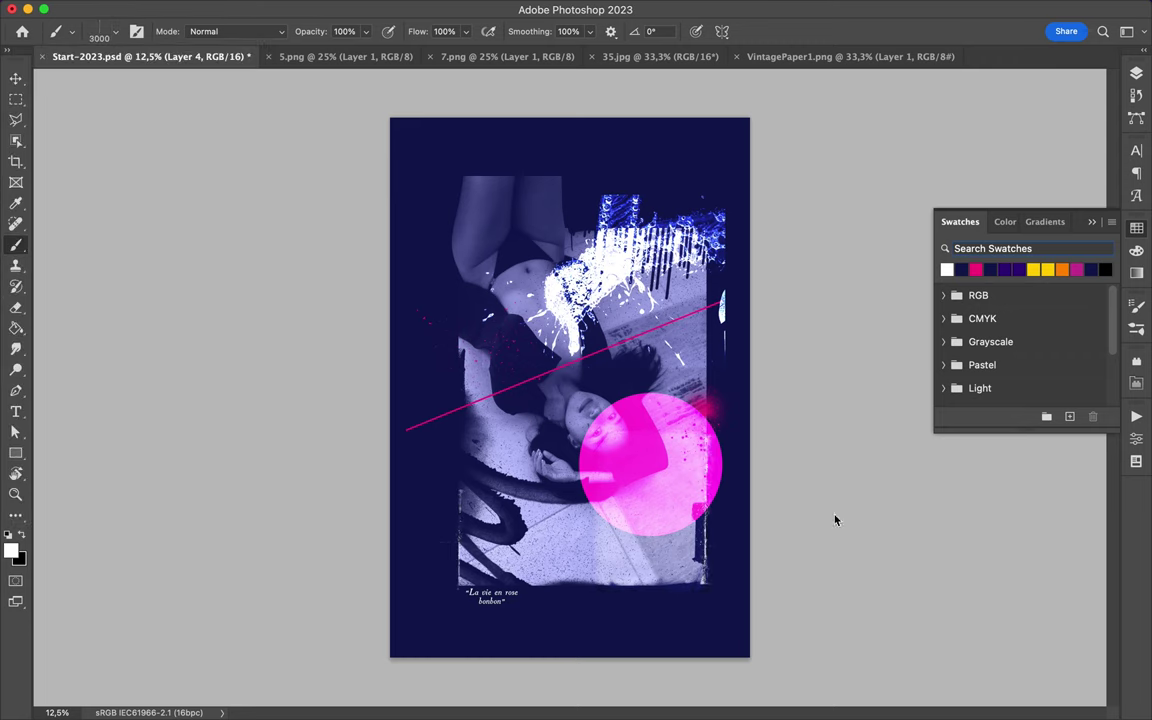
Try Retro Fold 2, then choose the Graff 13 graffiti brush and show the Layers panel
left_click(116, 33)
left_click(137, 397)
scroll(156, 421, "down", 4)
scroll(103, 391, "down", 2)
scroll(82, 430, "down", 2)
scroll(82, 437, "down", 2)
scroll(82, 461, "down", 5)
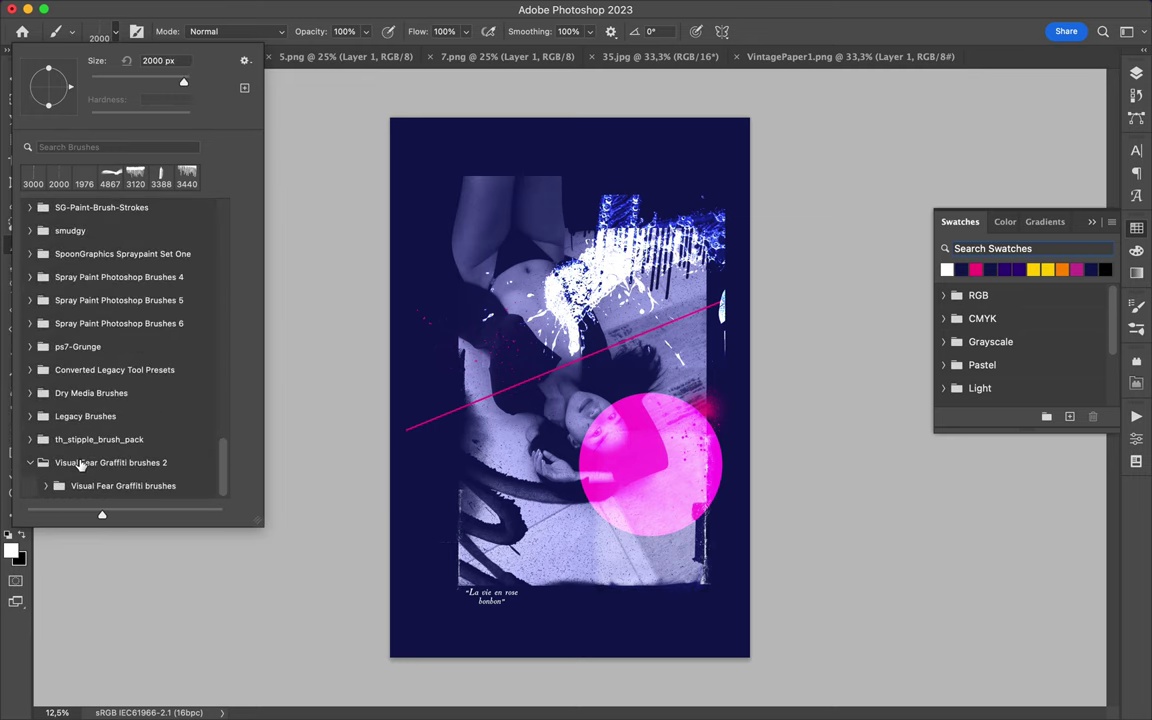
left_click(30, 486)
left_click(135, 395)
key("F7")
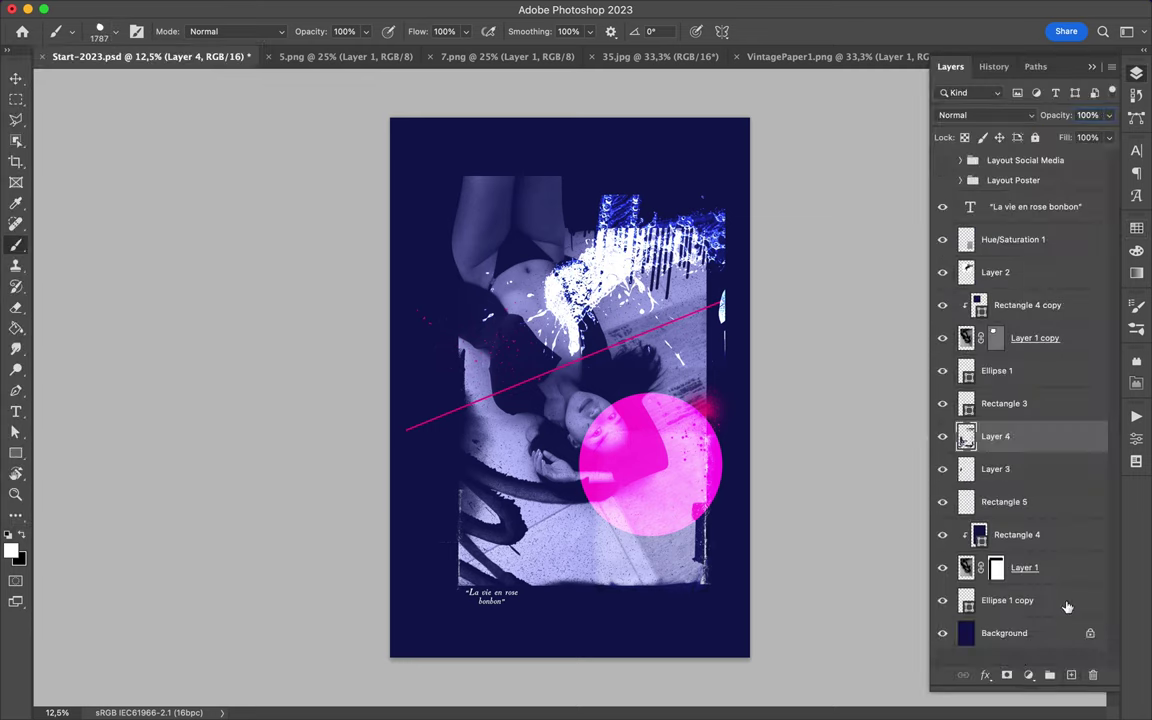
Resize the white graffiti dot and move it to the photo's lower left
key("ctrl+t")
key("Return")
left_click_drag(541, 510, 492, 537)
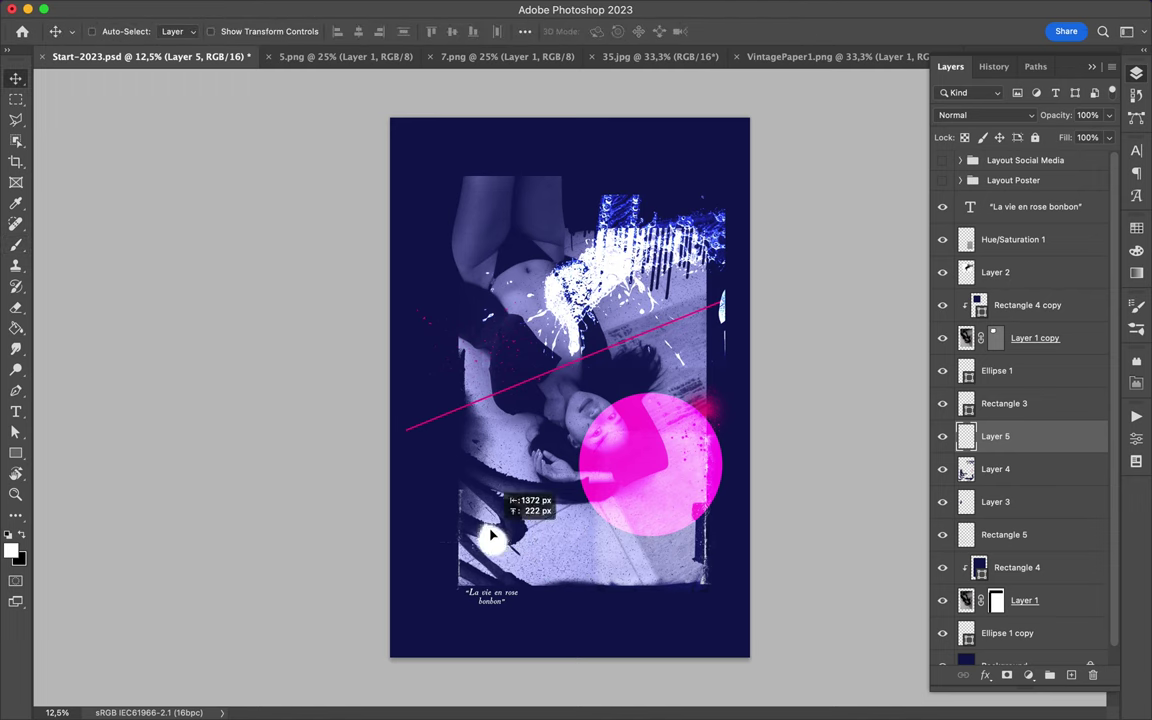
Rasterize the pink circle's Ellipse 1 layer and choose a WG Dust Particles brush
left_click(638, 507, "ctrl")
left_click(634, 411, "ctrl")
key("b")
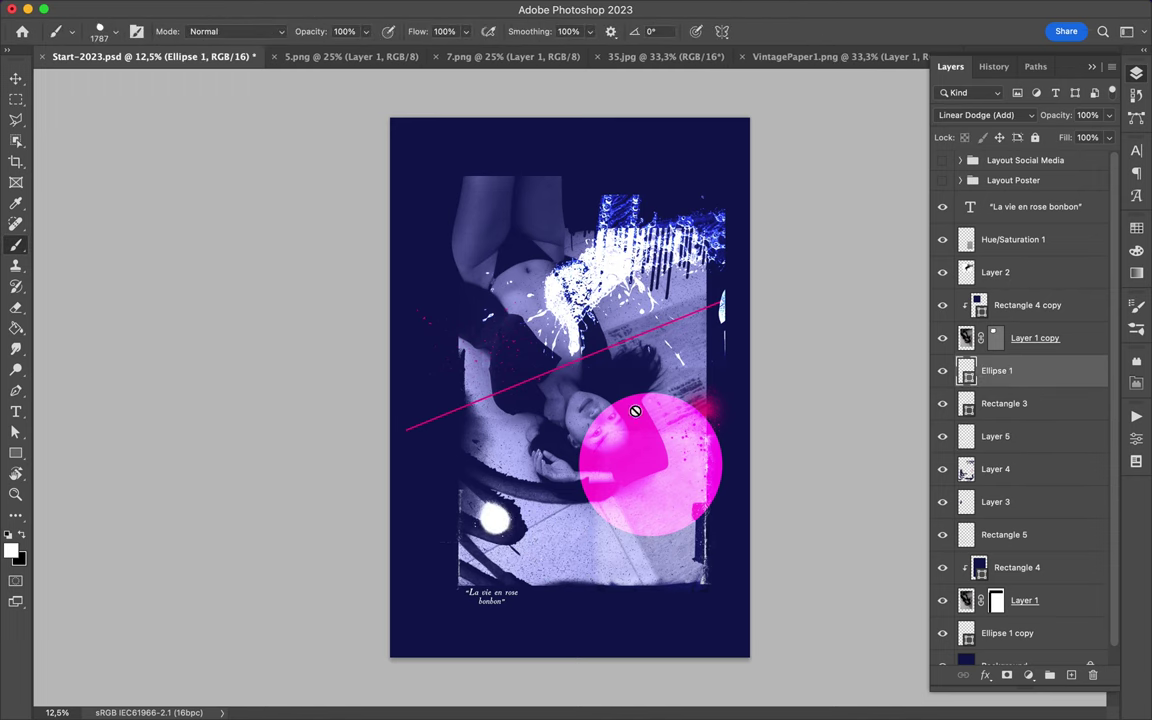
right_click(1036, 372)
left_click(900, 537)
left_click(102, 31)
scroll(100, 340, "up", 10)
left_click(30, 233)
left_click(120, 475)
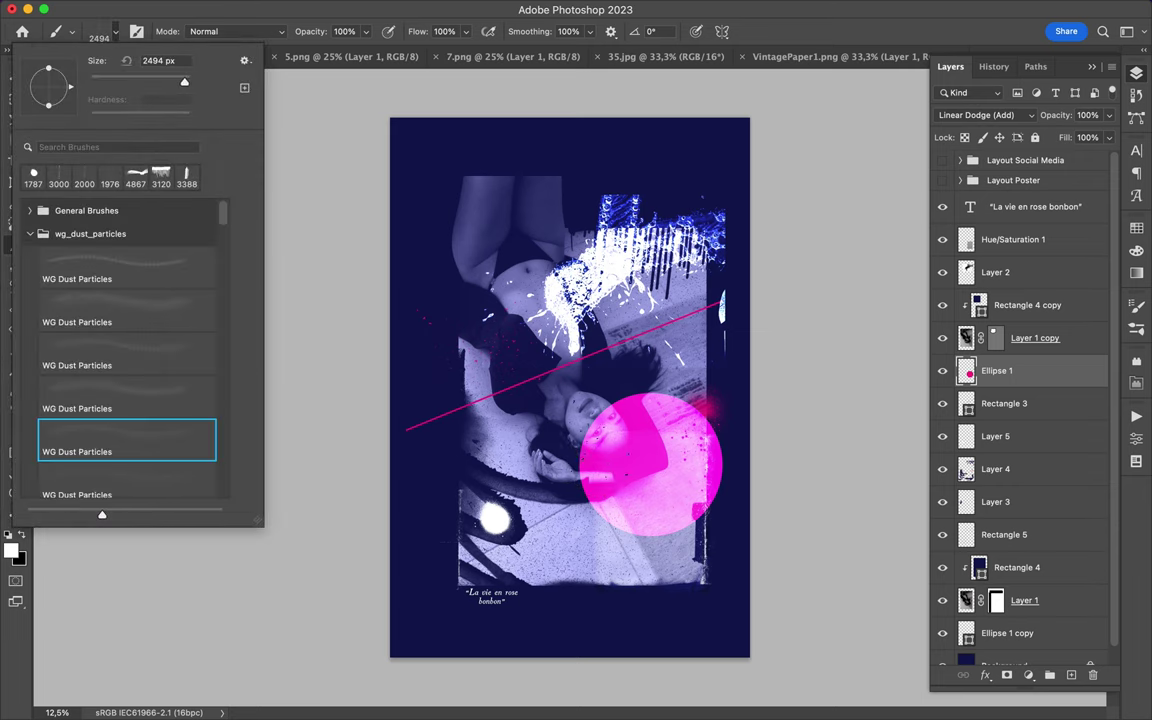
Add a layer, try another dust particles brush, then delete the unused Layer 6
key("ctrl+shift+alt+n")
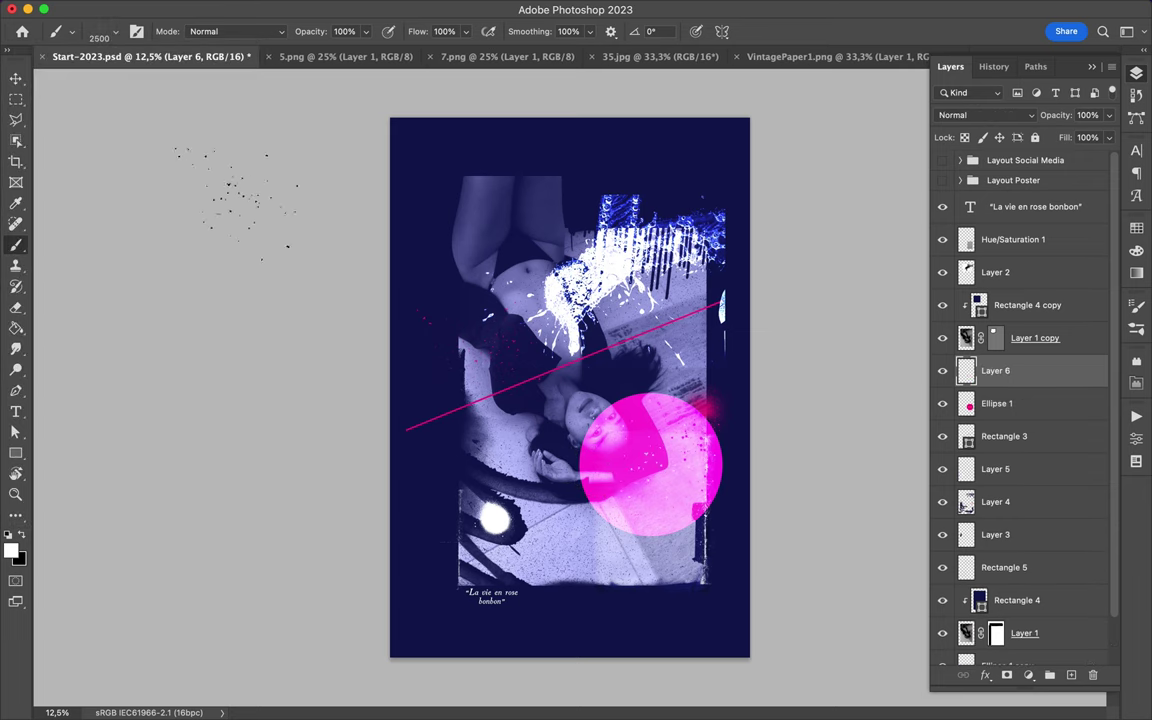
left_click(115, 31)
left_click(120, 400)
left_click(115, 31)
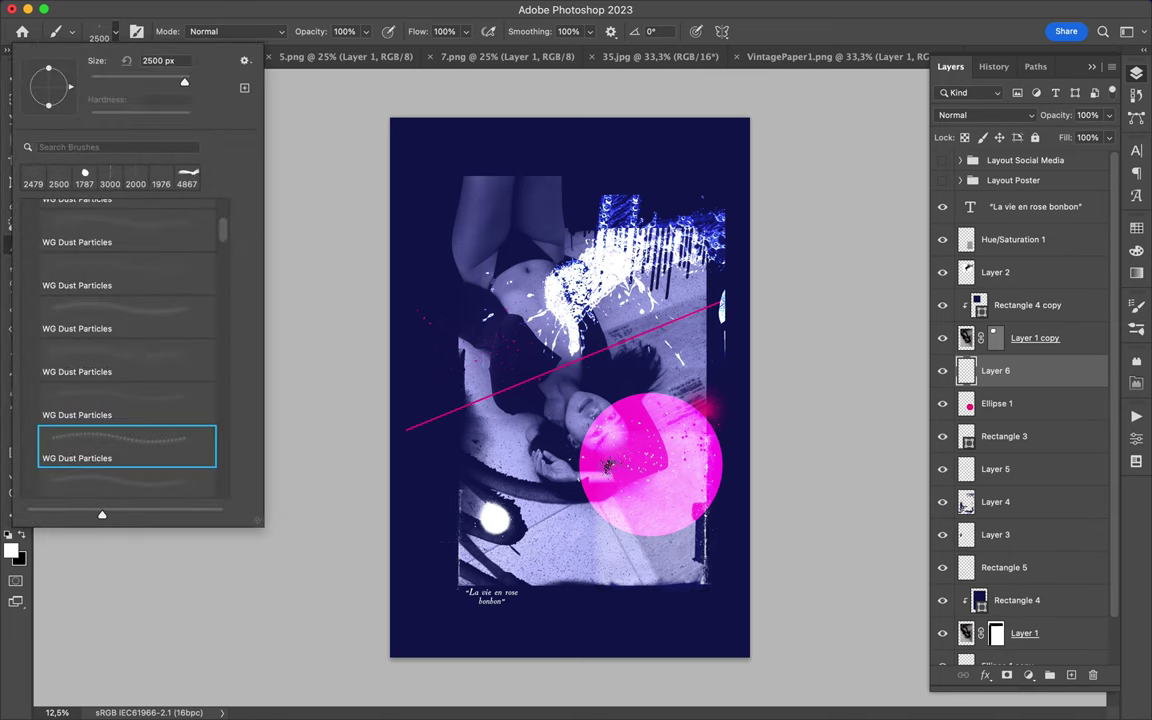
key("Escape")
key("v")
left_click(1000, 403)
left_click(1020, 385)
key("Delete")
Move the Layer 4 drip texture down the poster and select Rectangle 3
left_click(995, 469)
left_click_drag(705, 330, 700, 362)
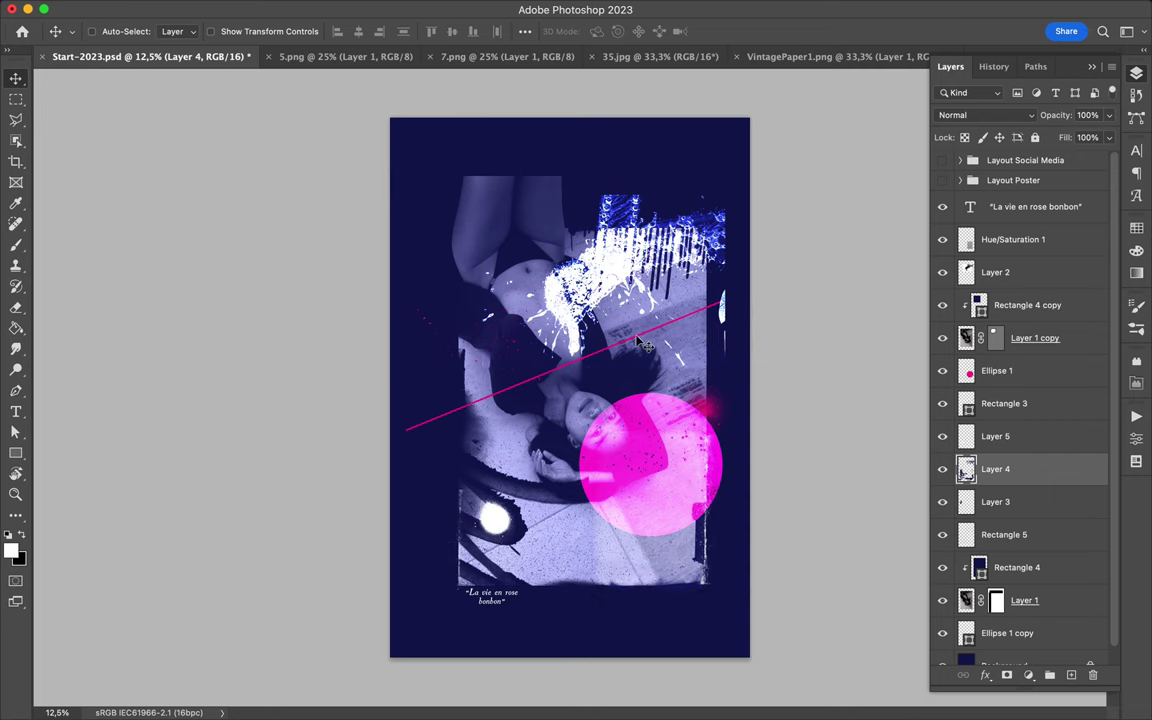
left_click(683, 322, "ctrl")
left_click(424, 432)
key("a")
right_click(960, 403)
key("Escape")
Stamp a Grunge brush texture at the diagonal line's left end on a new layer
left_click(1071, 675)
key("b")
left_click(115, 31)
left_click(30, 445)
scroll(120, 380, "down", 3)
left_click(126, 474)
left_click(413, 425)
Delete the grunge stamp layer and save the poster
key("v")
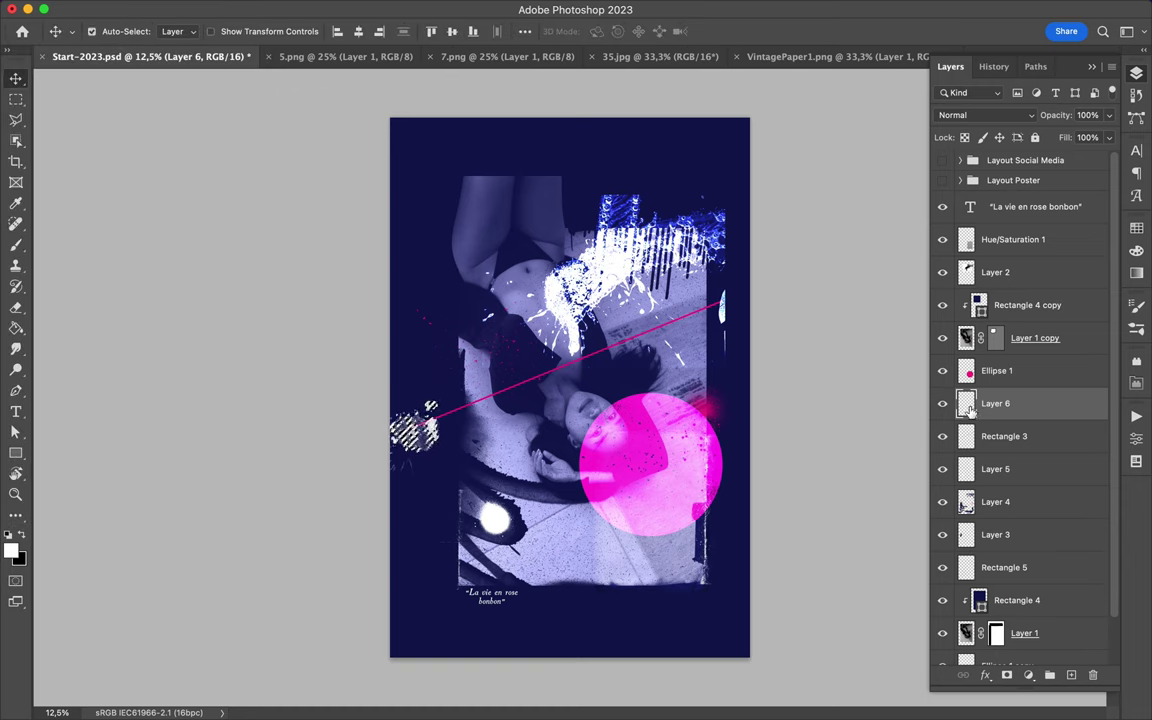
key("alt+bracketright")
left_click(995, 405)
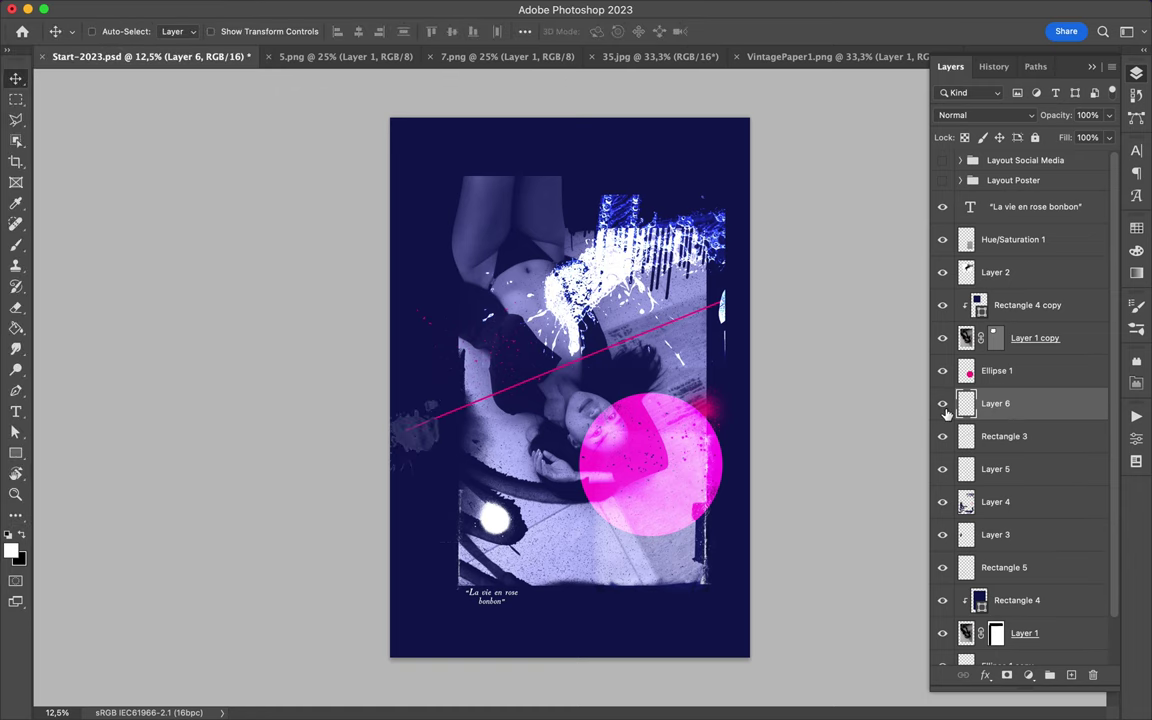
key("Delete")
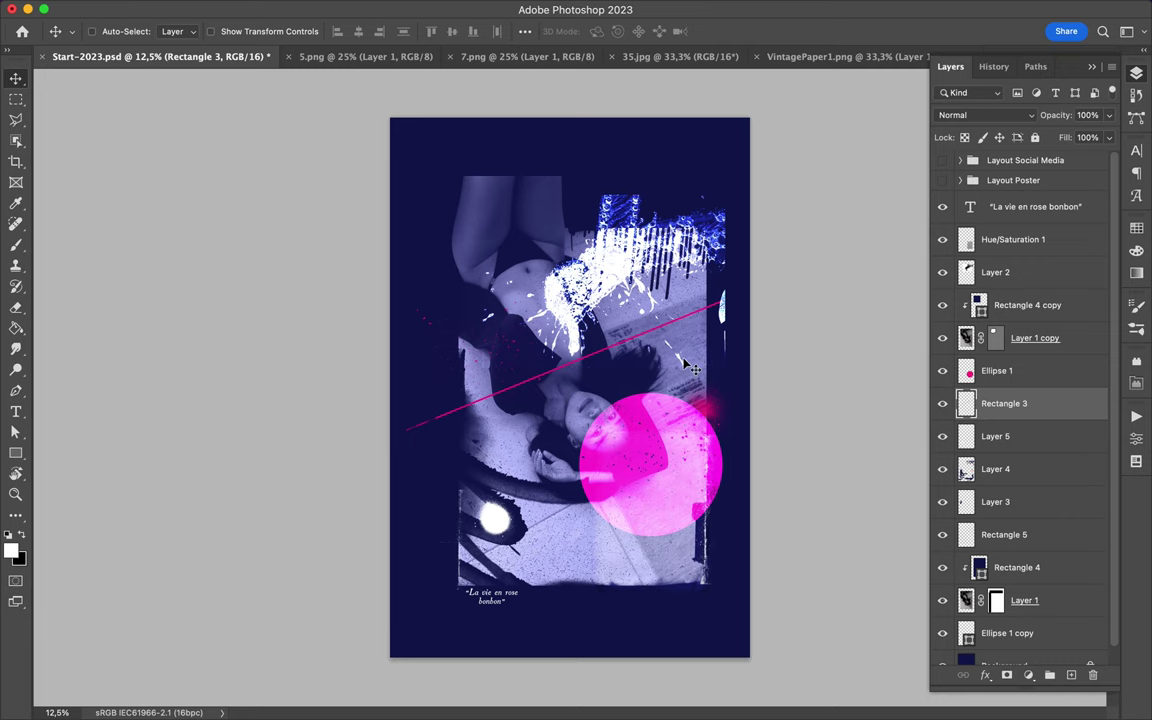
key("ctrl+s")
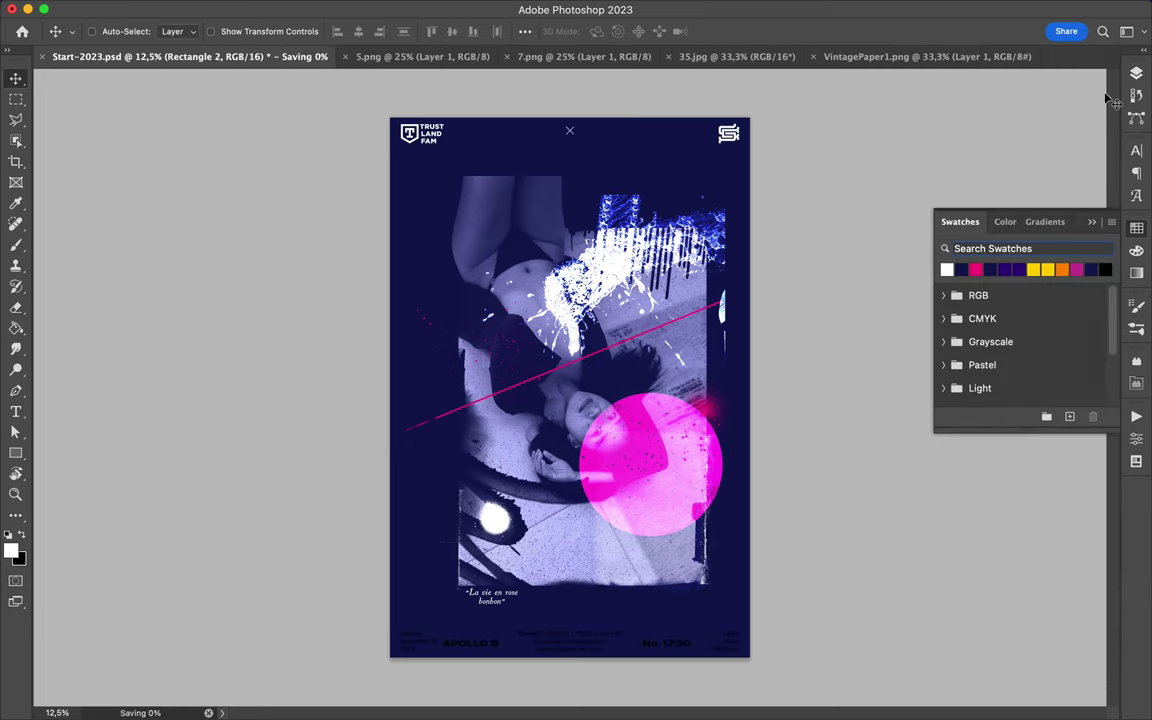
Select the header and footer layout layers and save the poster with Ctrl+S
left_click(1136, 73)
left_click(1024, 250)
left_click(1018, 378, "shift")
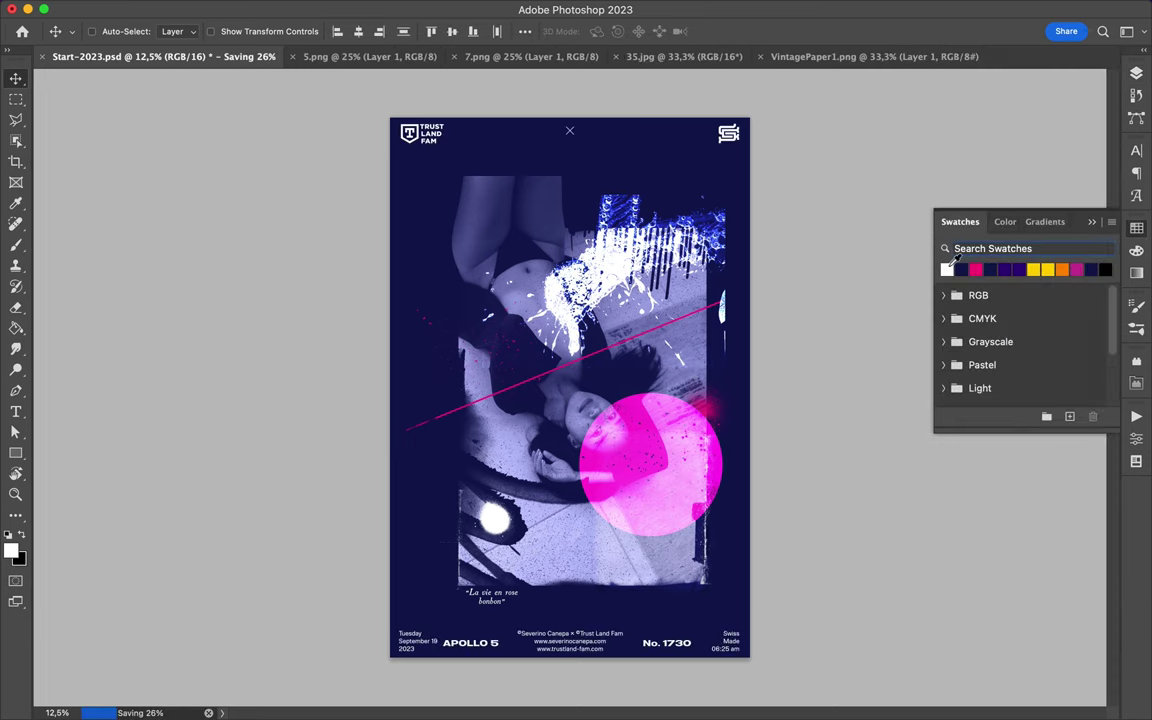
key("ctrl+s")
key("Return")
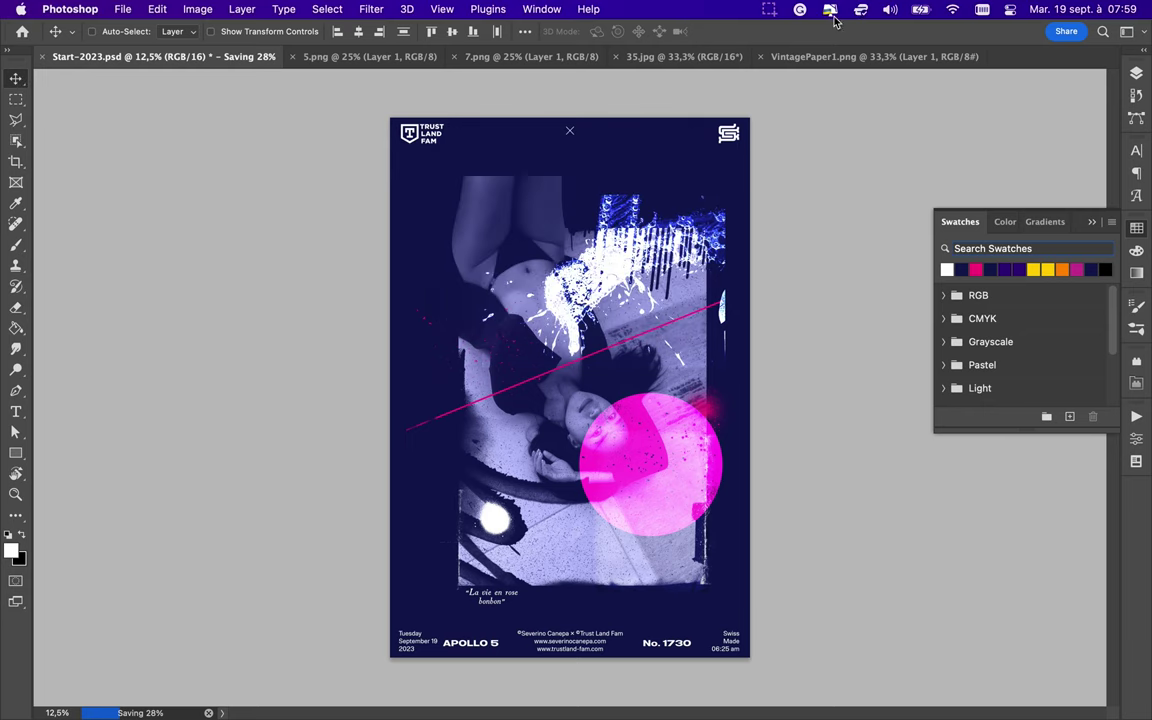